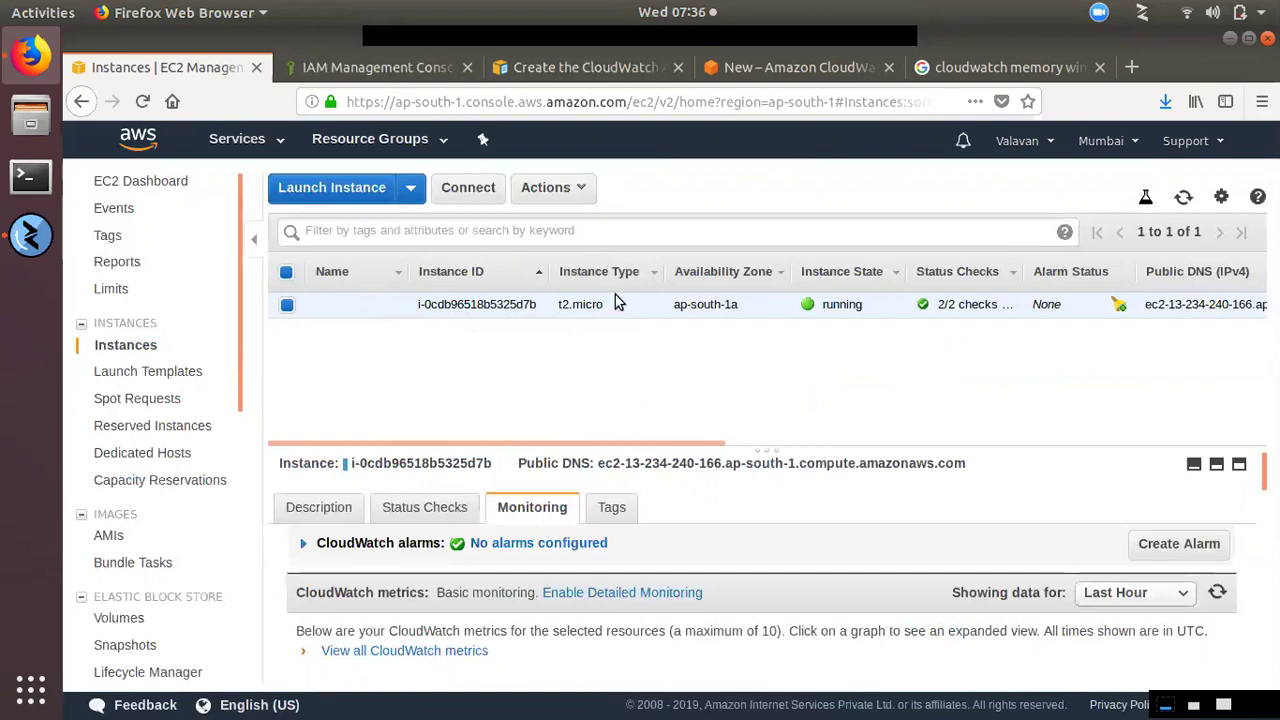
# - Review the CloudWatch agent's predefined metric sets for EC2 Linux instances in the documentation, comparing the Basic, Standard and Advanced detail levels
pyautogui.click(583, 72)
pyautogui.scroll(10, 570, 456)
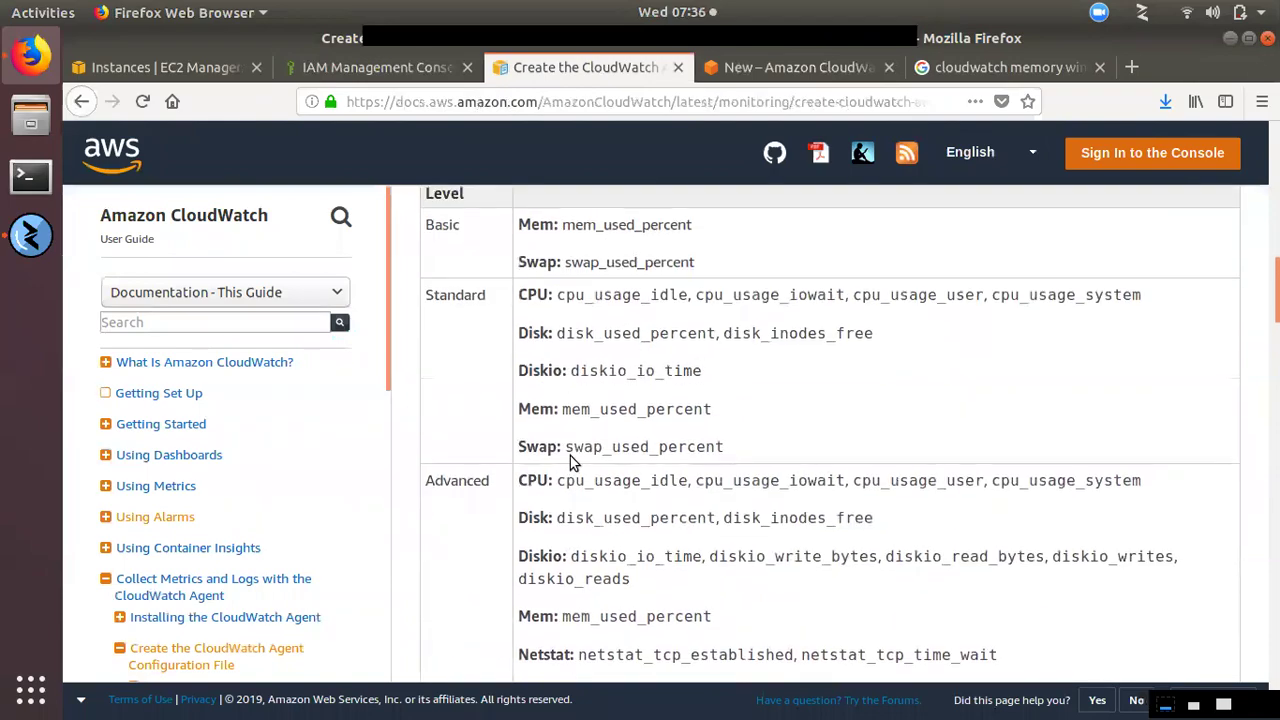
pyautogui.scroll(10, 572, 456)
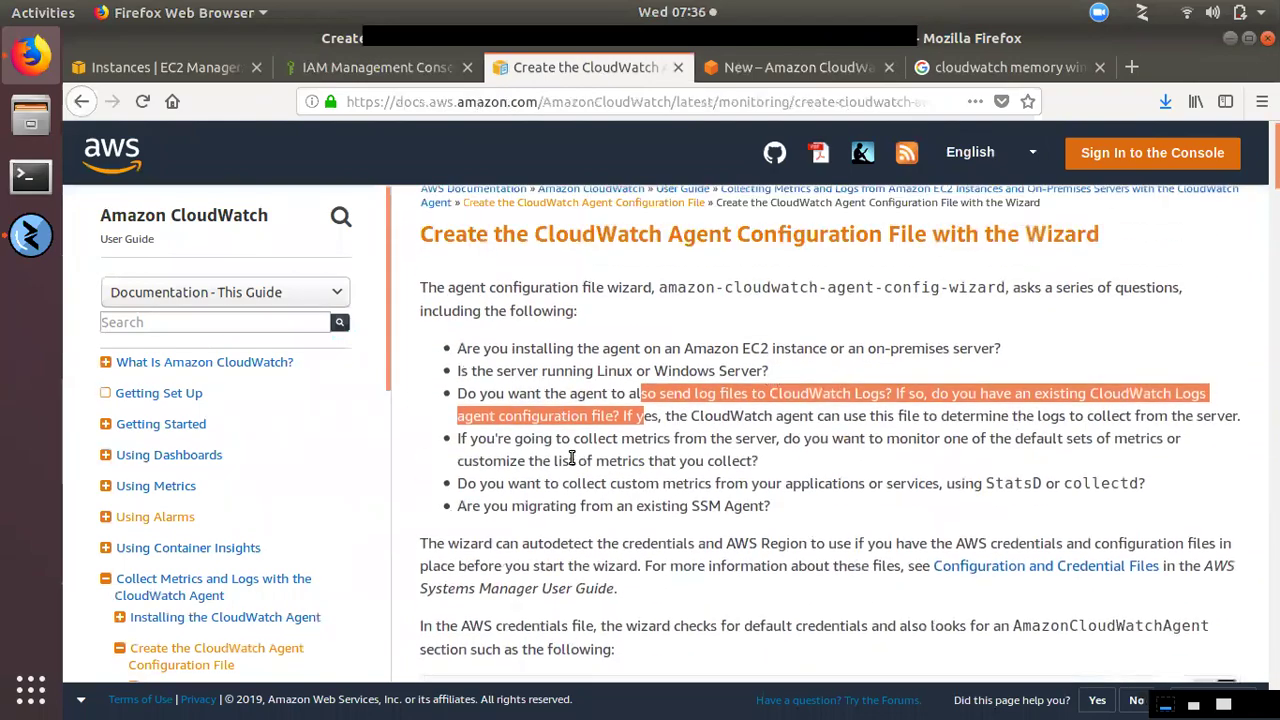
pyautogui.scroll(-10, 575, 465)
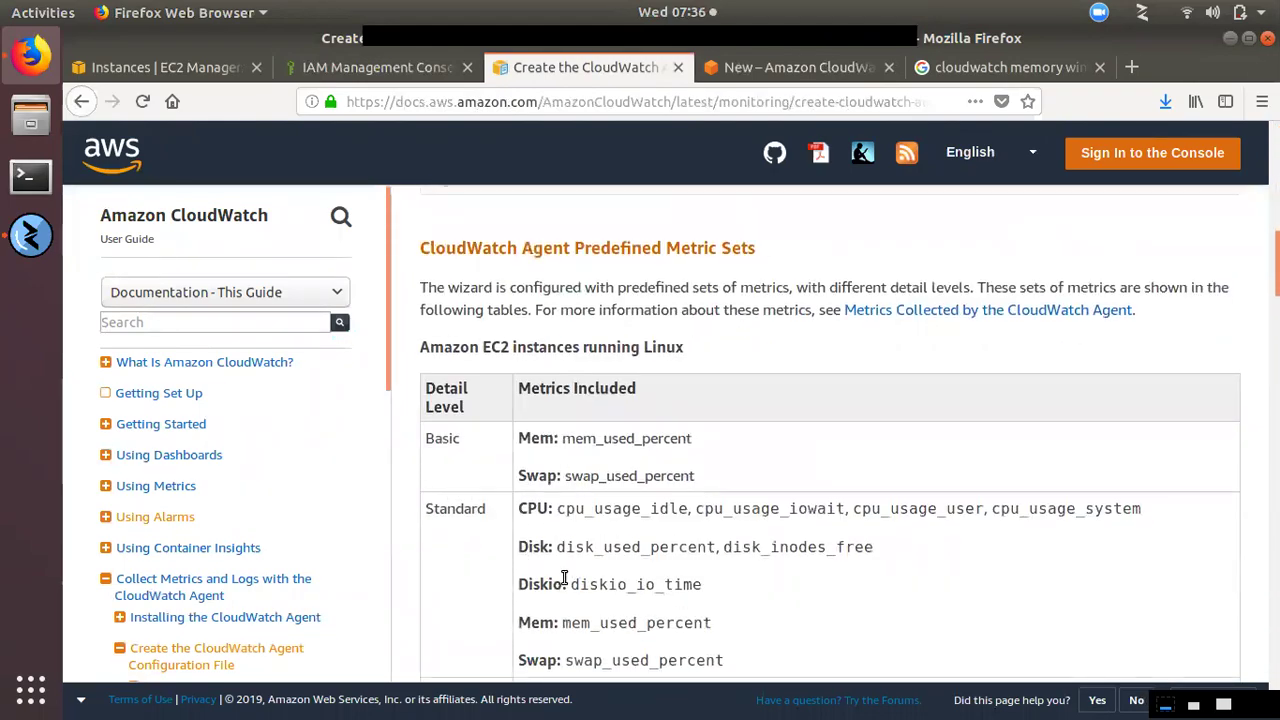
pyautogui.scroll(-5, 565, 578)
pyautogui.scroll(5, 571, 506)
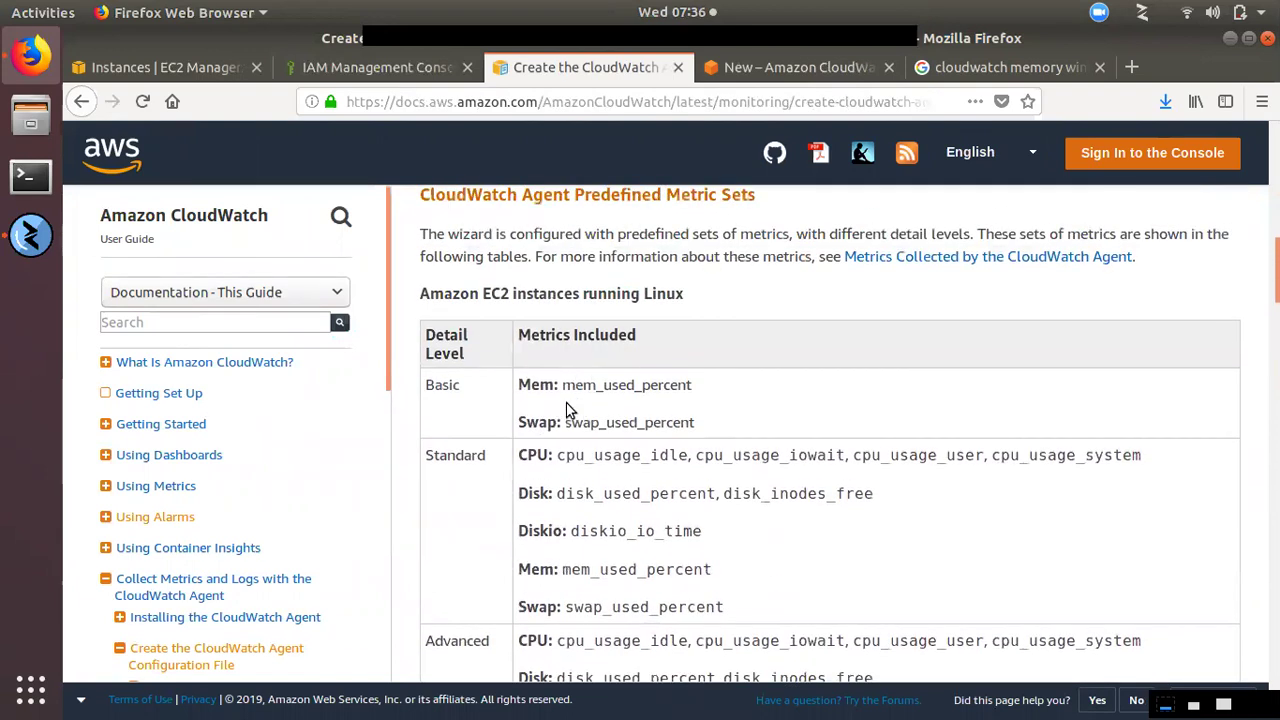
pyautogui.moveTo(560, 386); pyautogui.dragTo(692, 386)
pyautogui.moveTo(578, 422); pyautogui.dragTo(670, 422)
pyautogui.moveTo(564, 531); pyautogui.dragTo(552, 531)
pyautogui.scroll(-2, 608, 640)
pyautogui.scroll(-3, 613, 609)
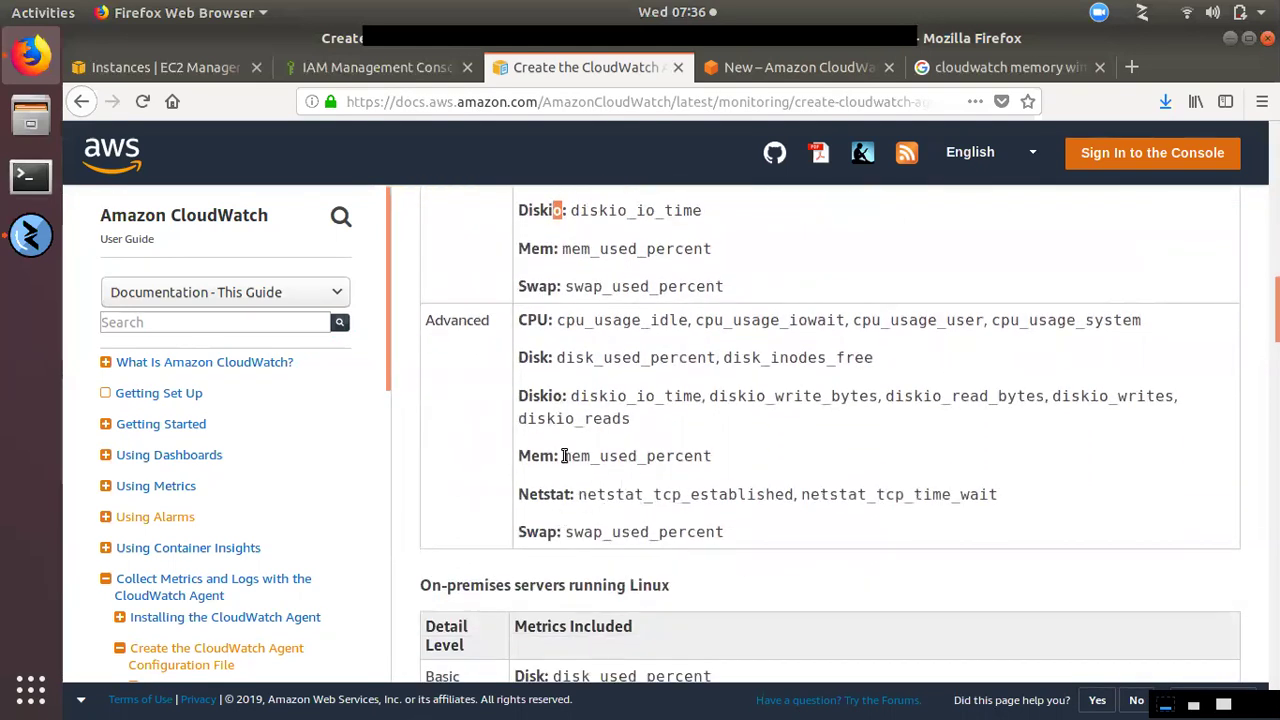
pyautogui.scroll(5, 641, 537)
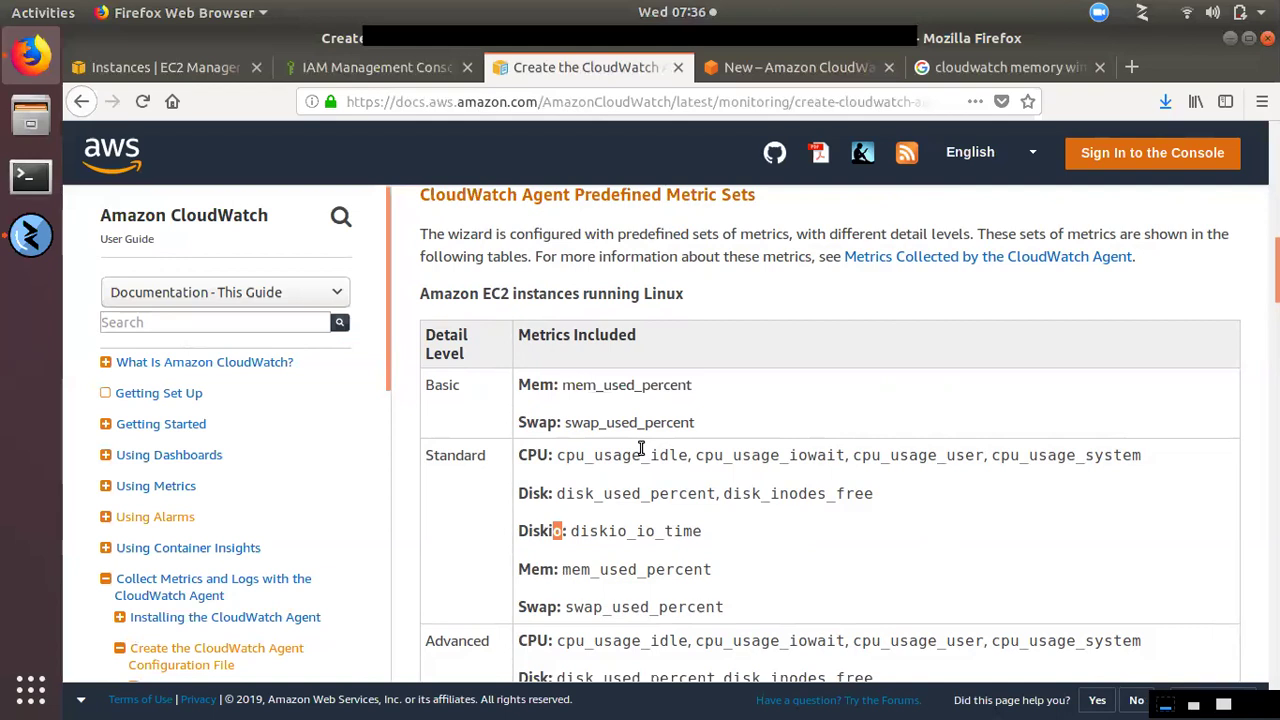
# - Start creating an IAM role for the AWS service EC2 and continue to its permissions policies
pyautogui.click(160, 67)
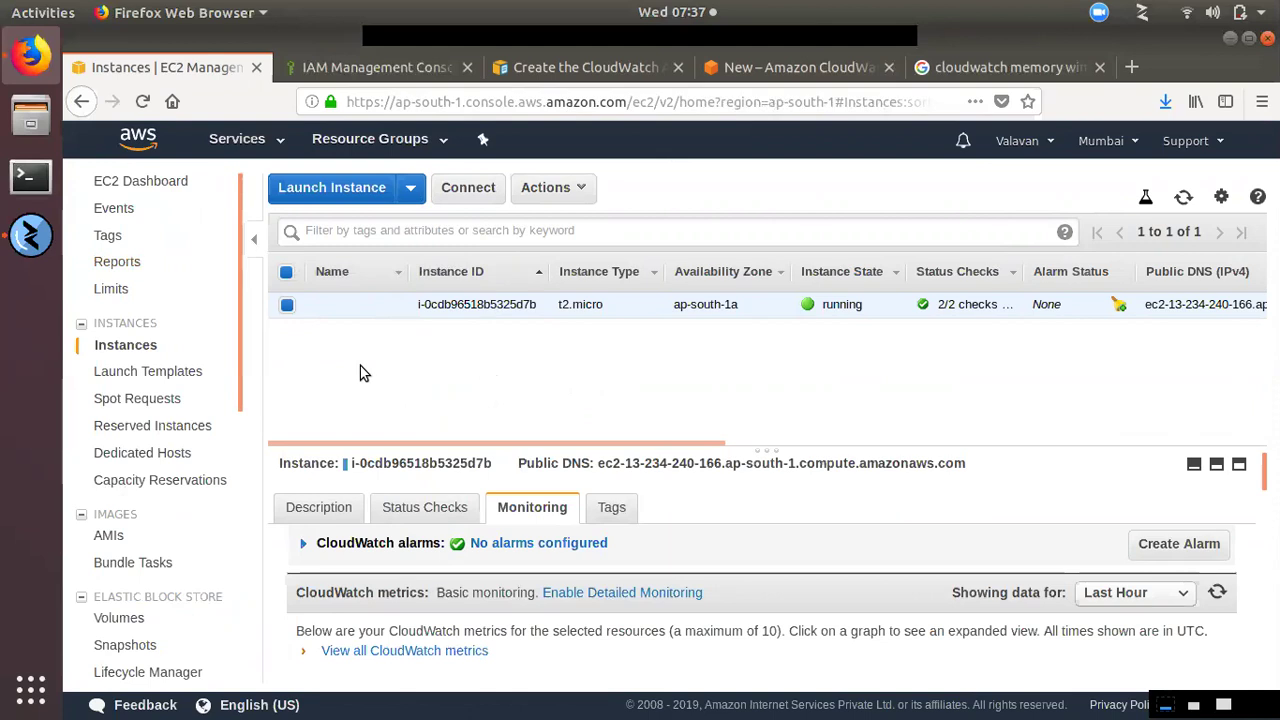
pyautogui.click(378, 67)
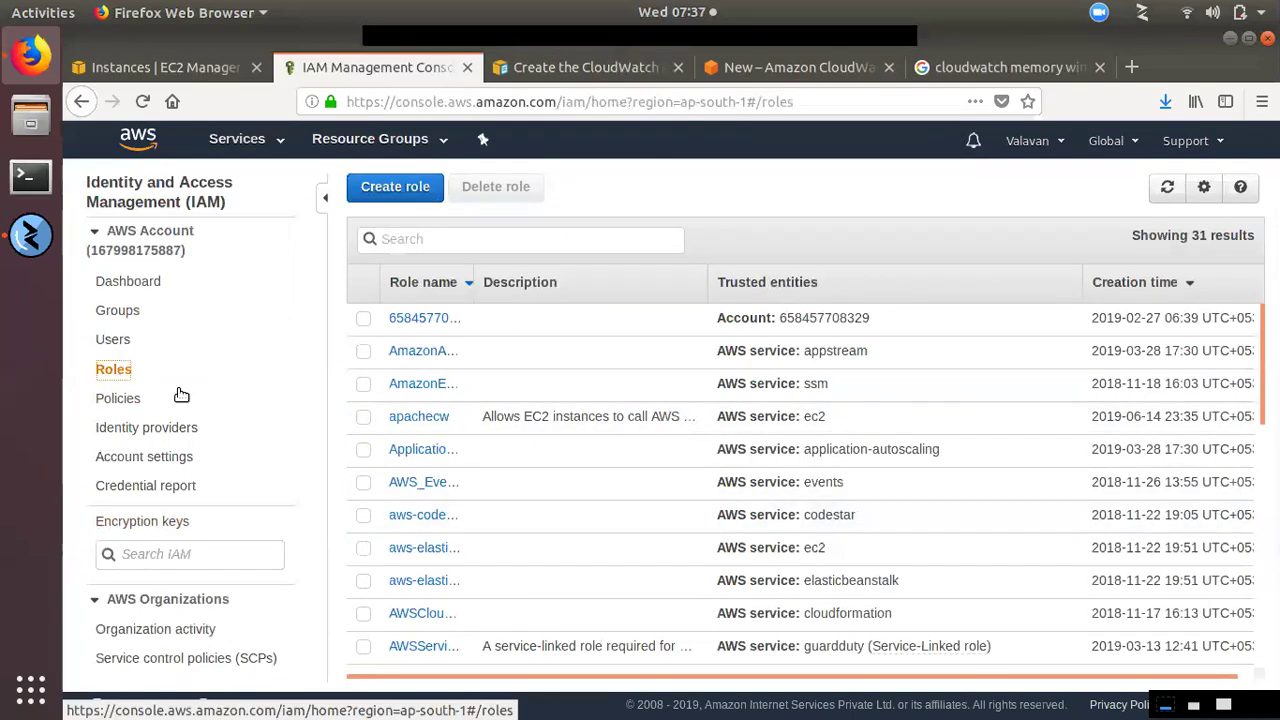
pyautogui.click(405, 194)
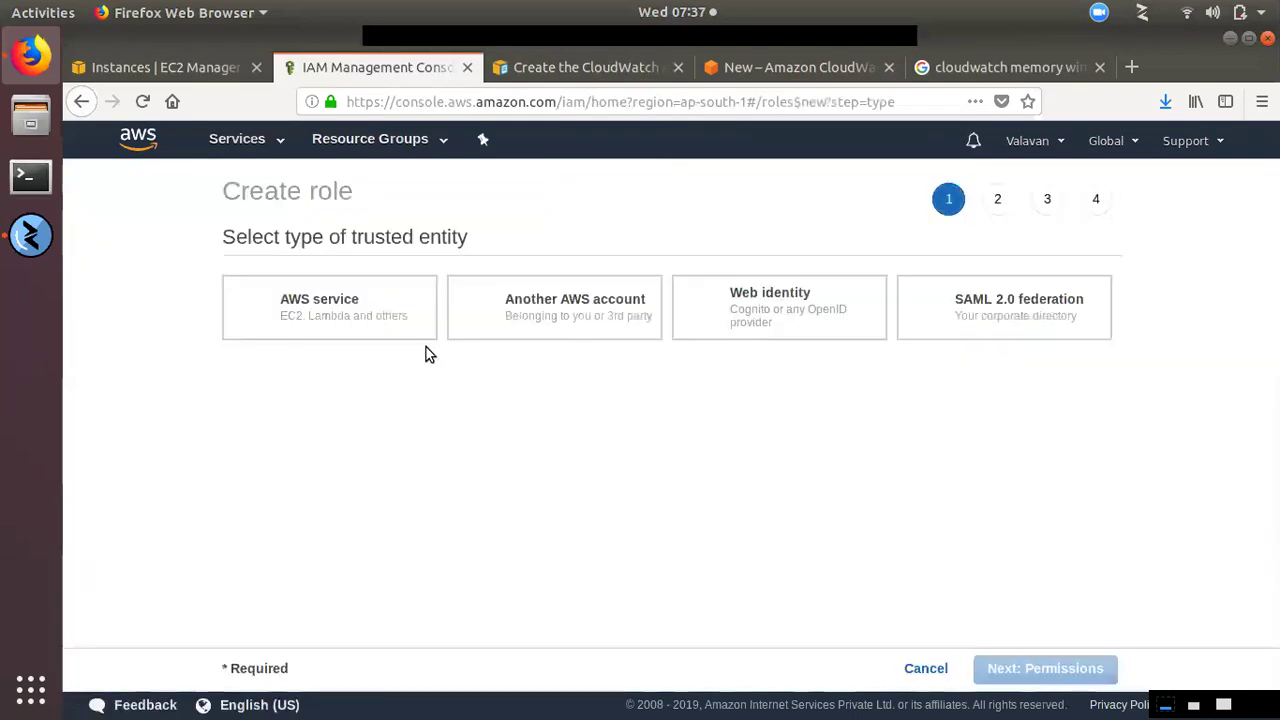
pyautogui.click(317, 452)
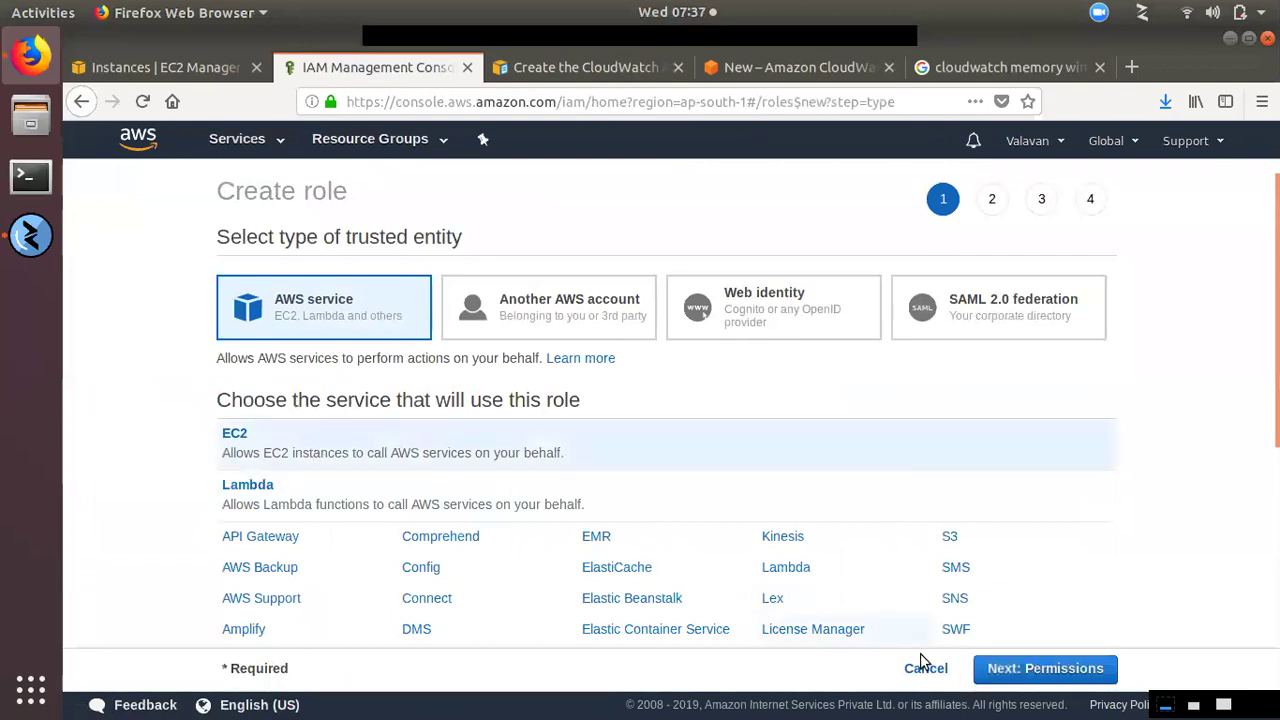
pyautogui.click(1005, 669)
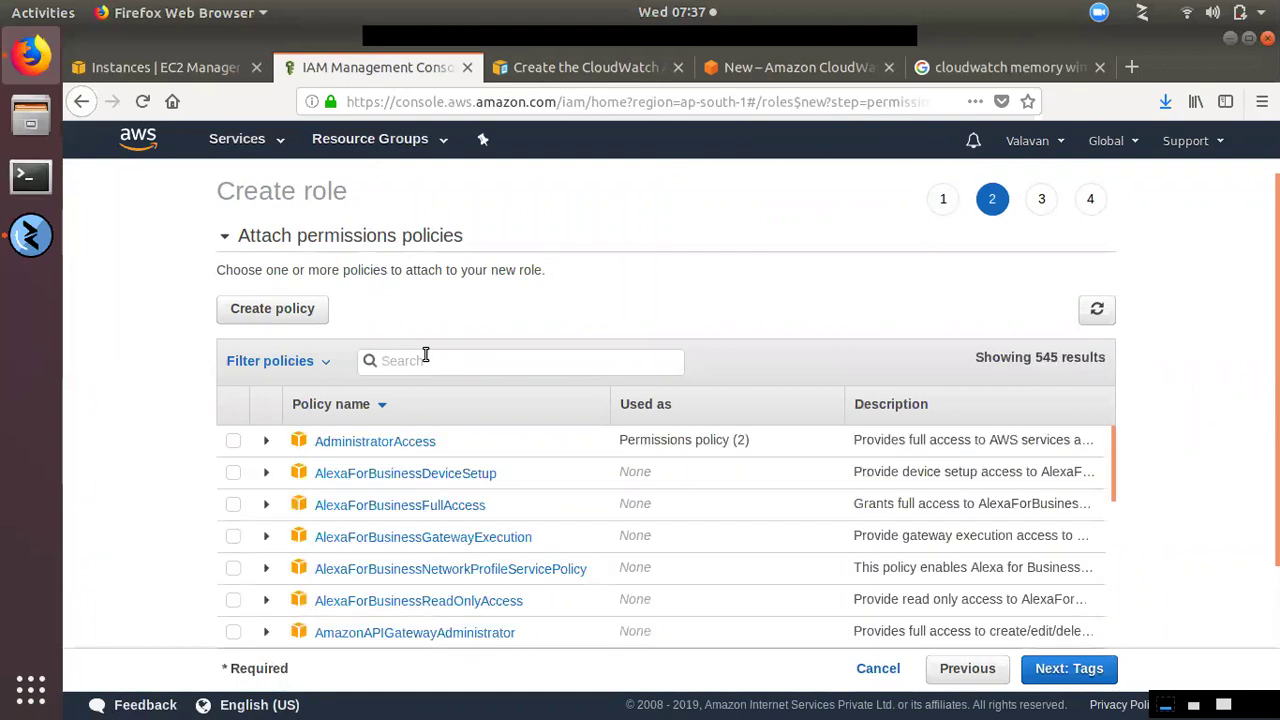
# - Search the permissions policies for "ssm" and select AmazonEC2RoleforSSM for the new role
pyautogui.write('ssm')
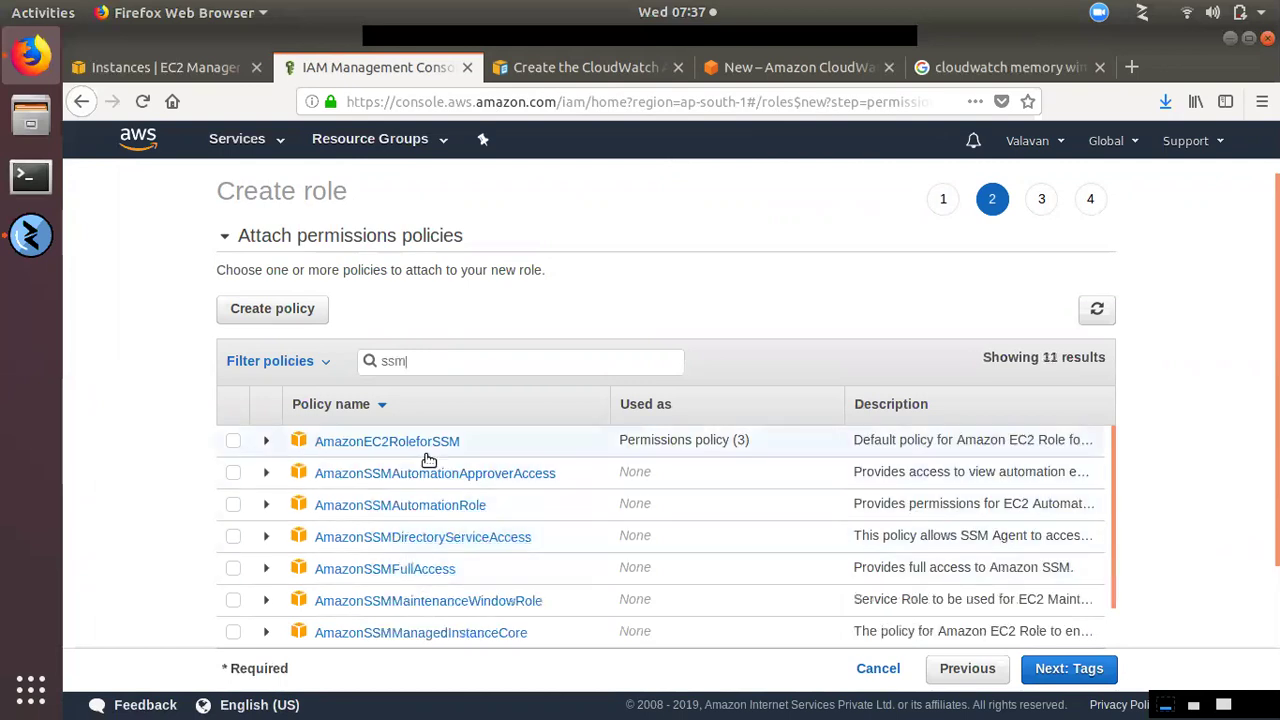
pyautogui.click(230, 446)
pyautogui.click(1062, 668)
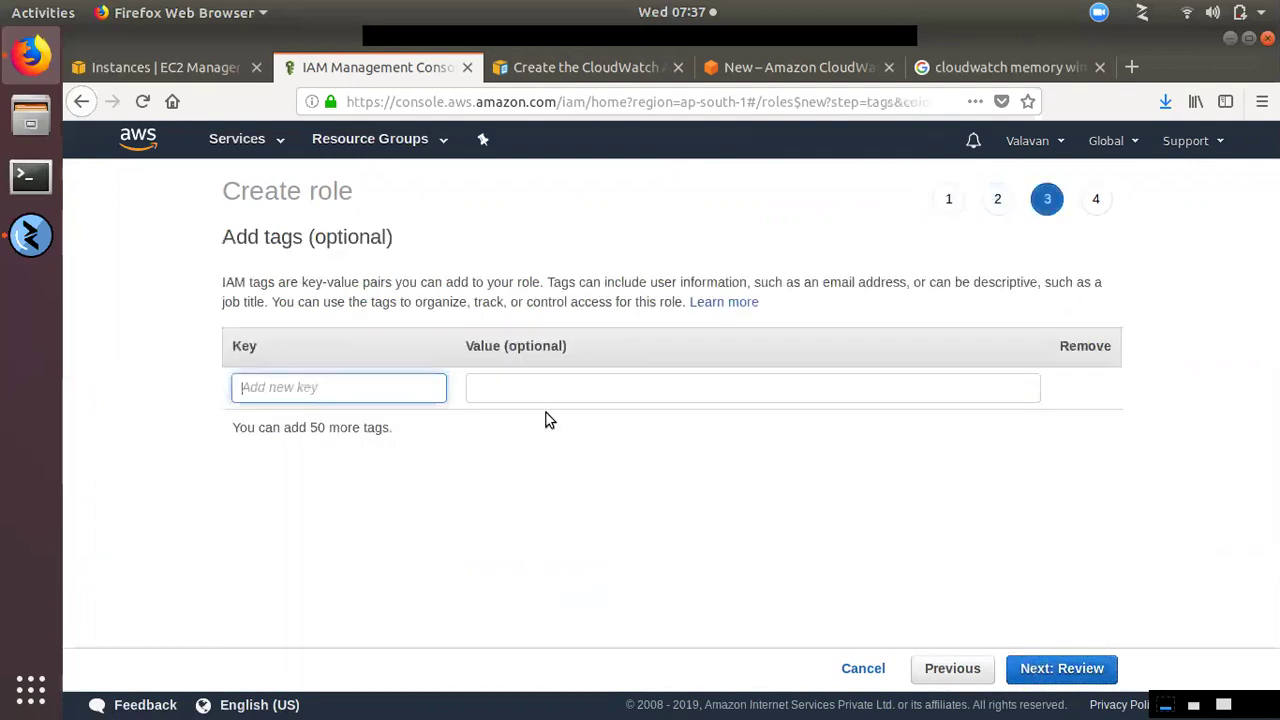
pyautogui.click(966, 669)
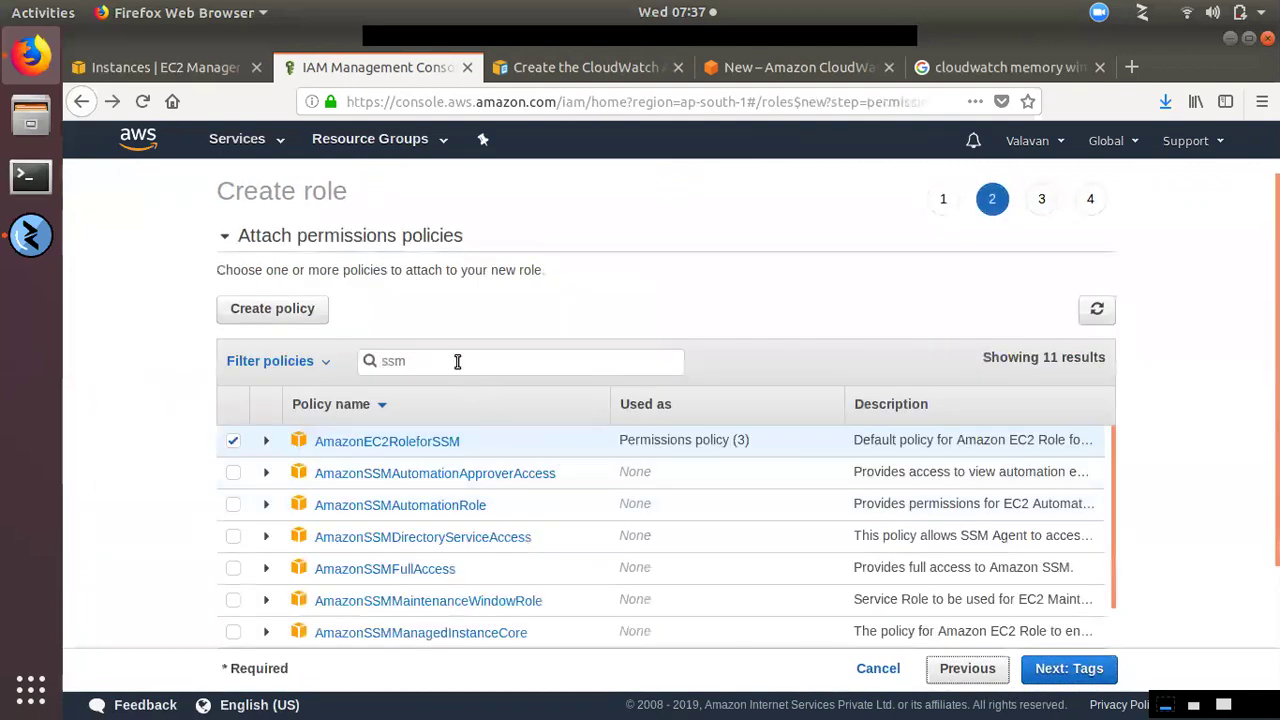
# - Search the policies for "cloudwatcha" and also select CloudWatchAgentAdminPolicy for the new role
pyautogui.doubleClick(420, 359)
pyautogui.press('BackSpace')
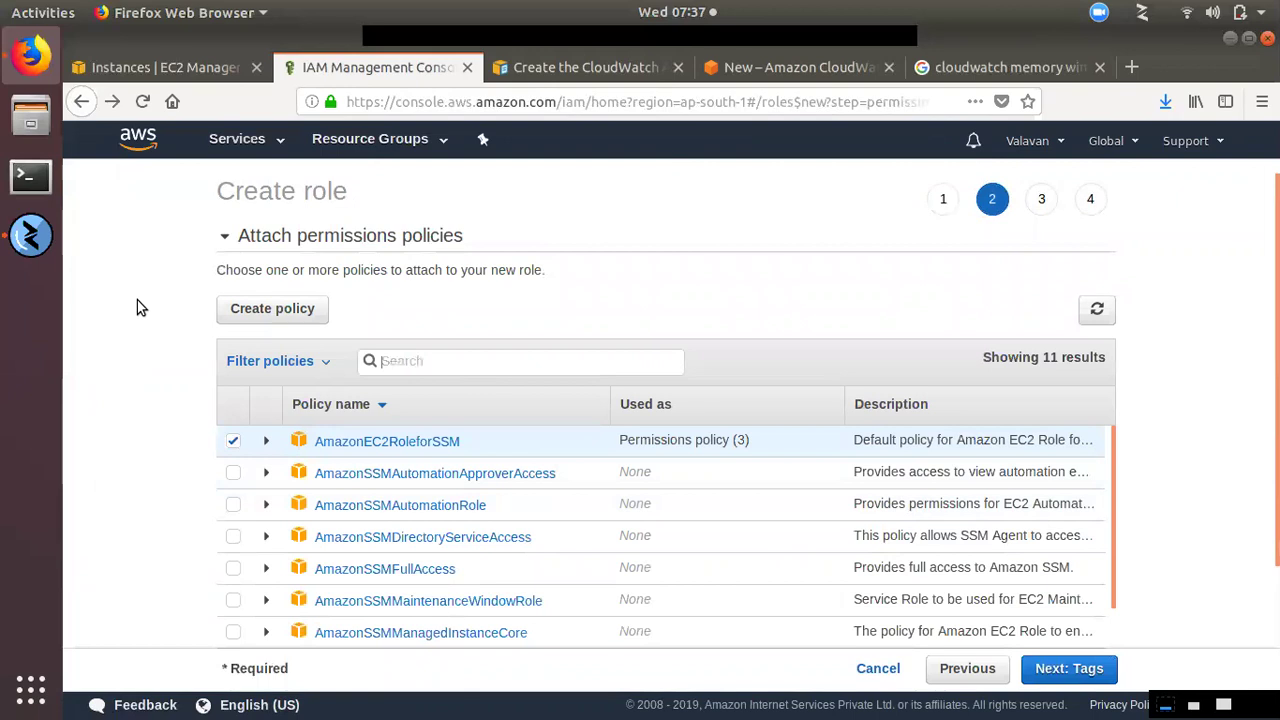
pyautogui.write('clou')
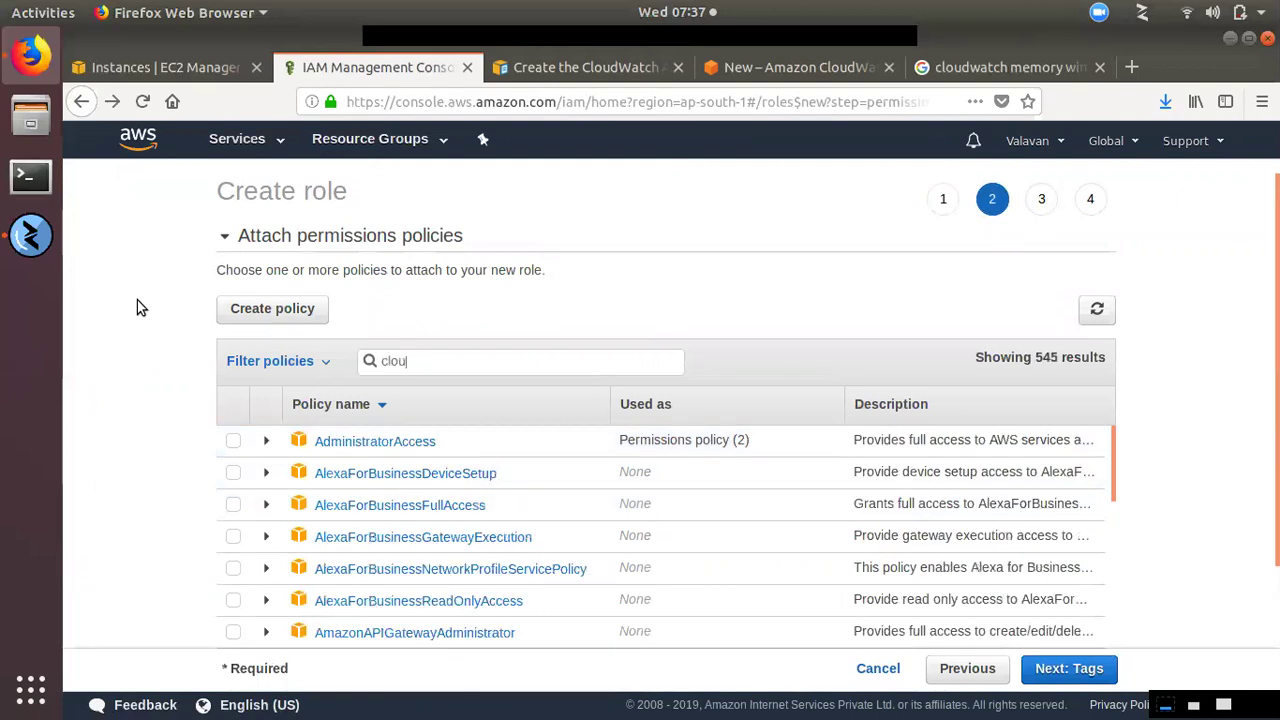
pyautogui.write('dwatcha')
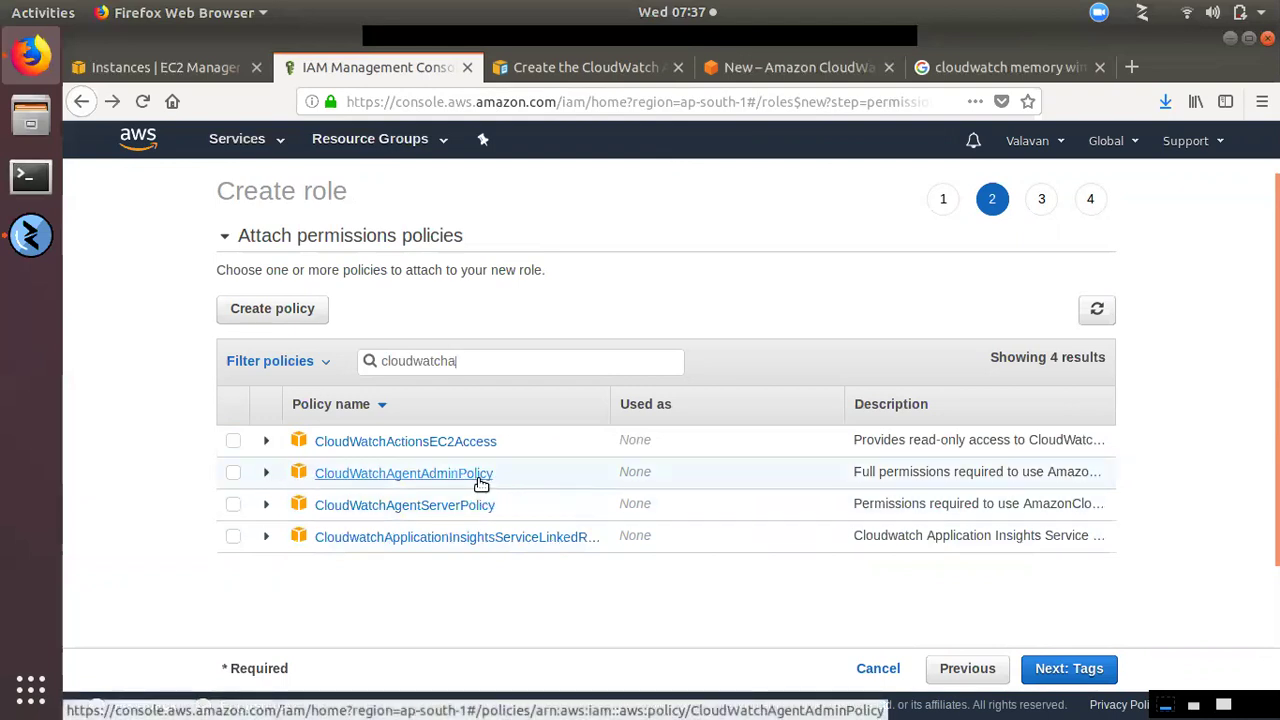
pyautogui.click(233, 473)
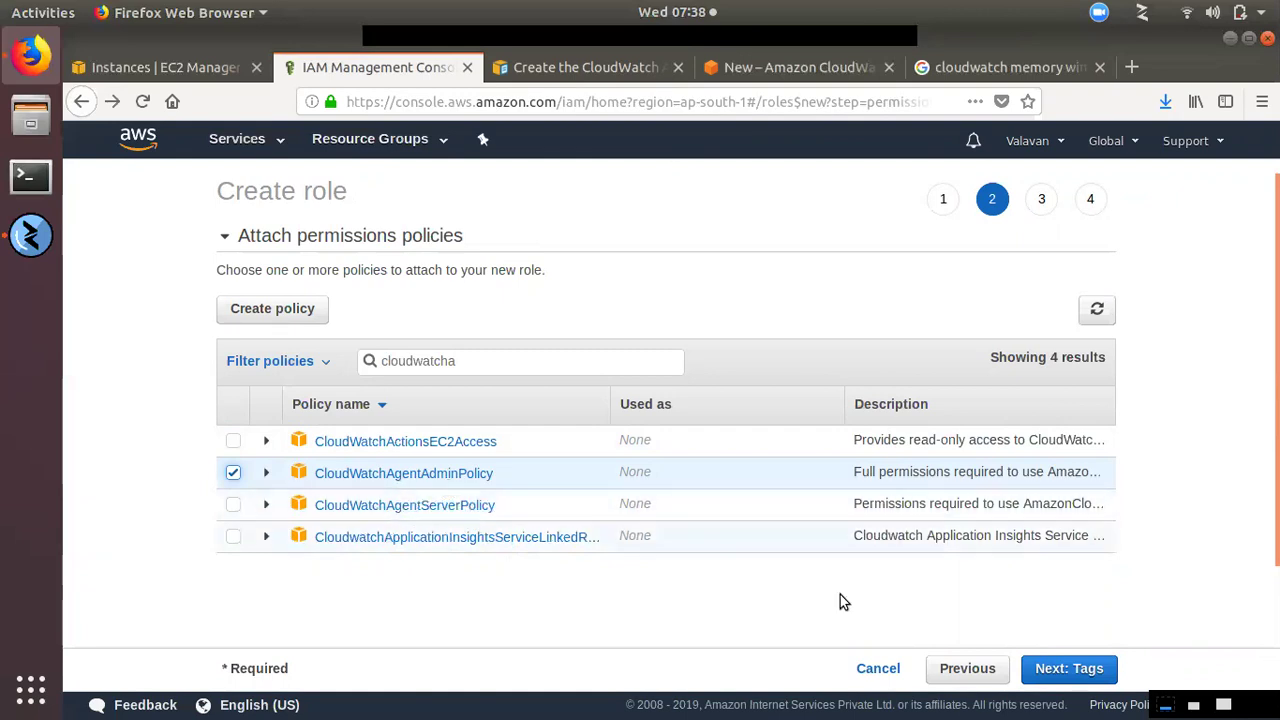
# - Skip the tags, name the role CWadmin and create it
pyautogui.click(1110, 673)
pyautogui.click(1040, 665)
pyautogui.click(540, 315)
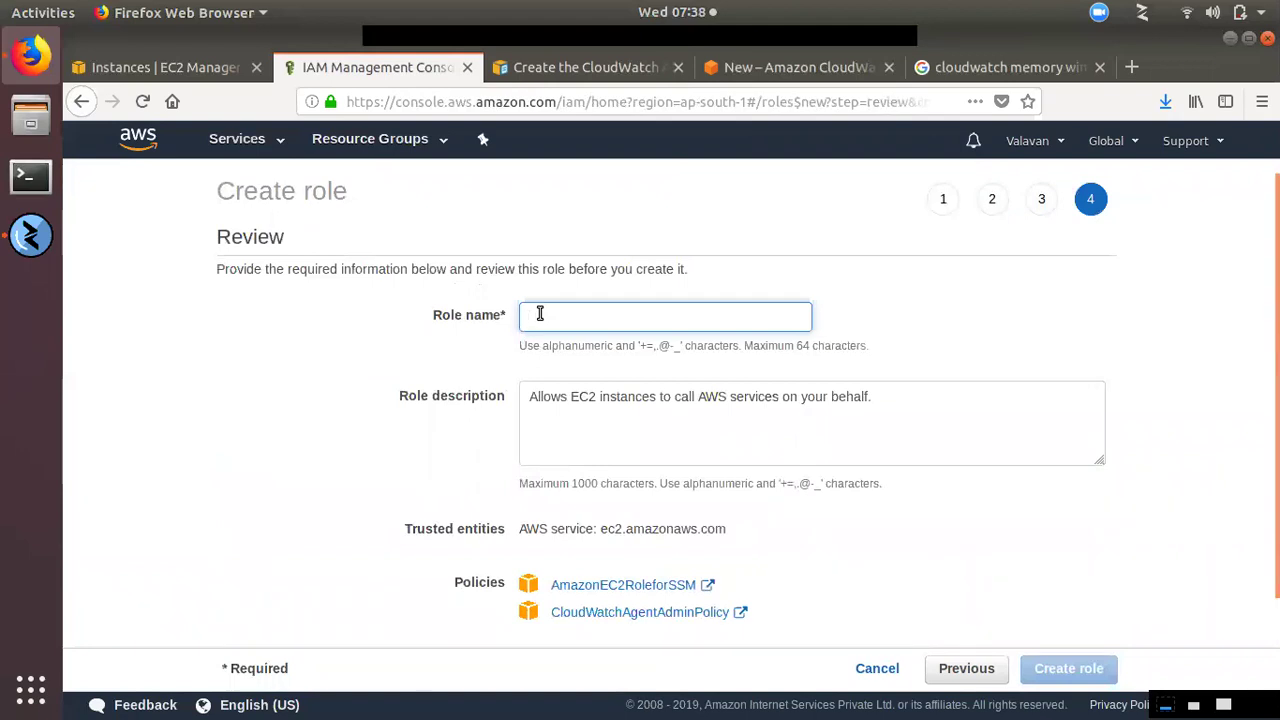
pyautogui.write('CWadmin')
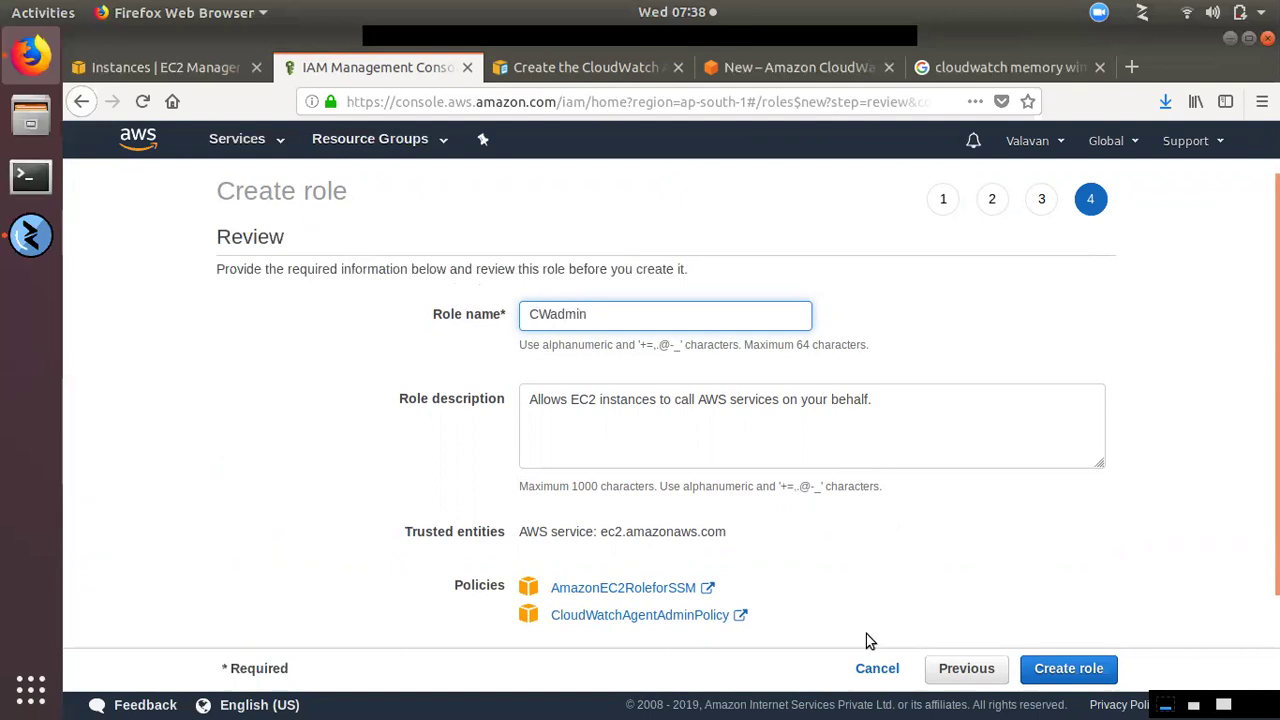
pyautogui.click(1080, 672)
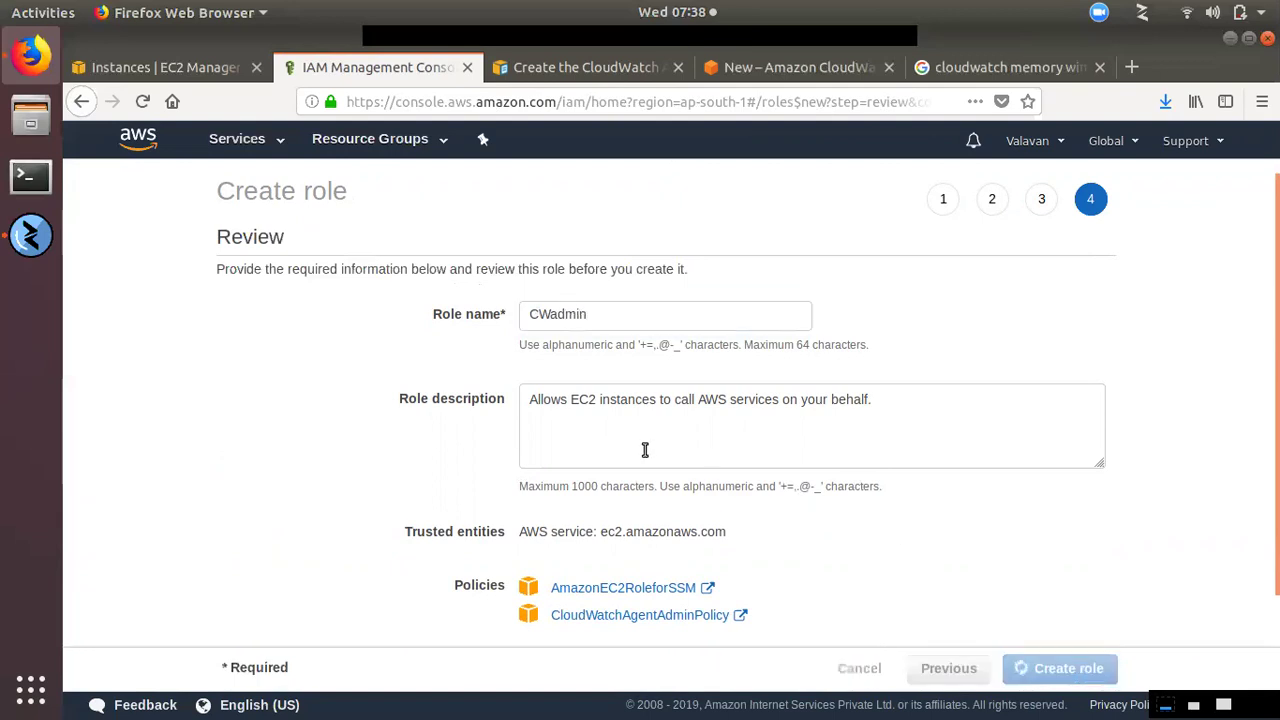
# - Attach the CWadmin IAM role to the running t2.micro EC2 instance and return to the instance list
pyautogui.click(156, 68)
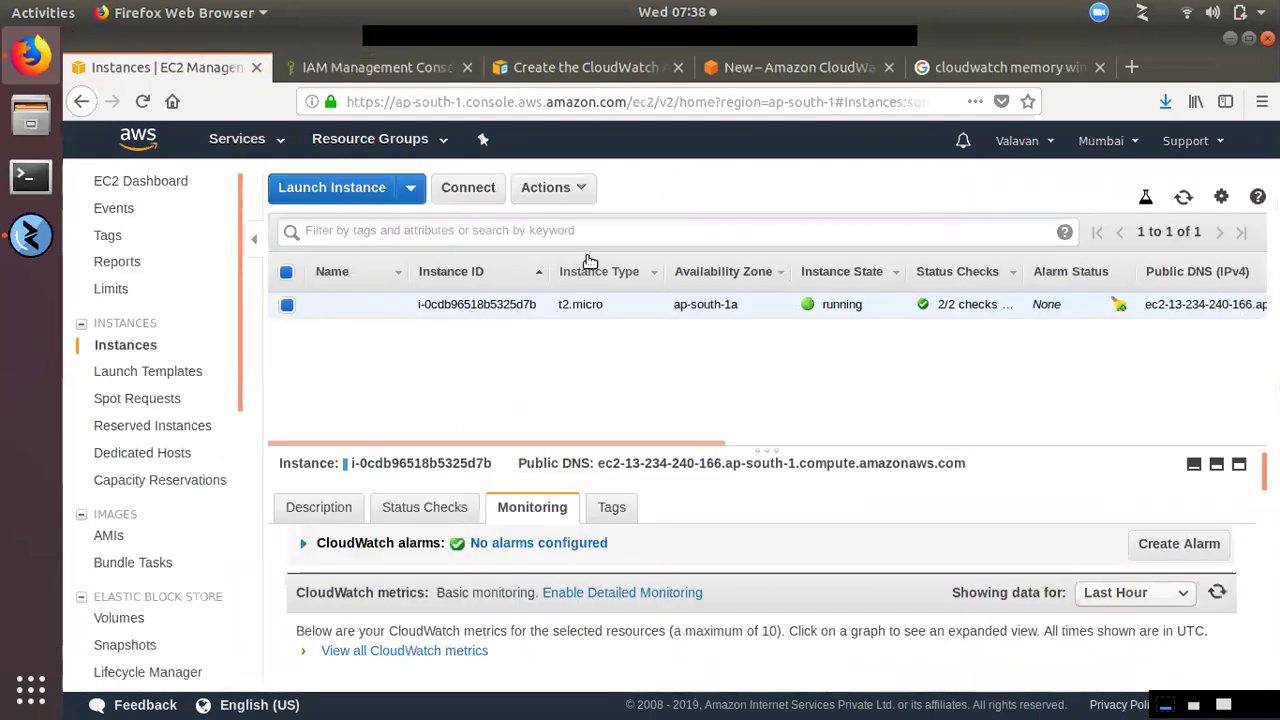
pyautogui.click(548, 187)
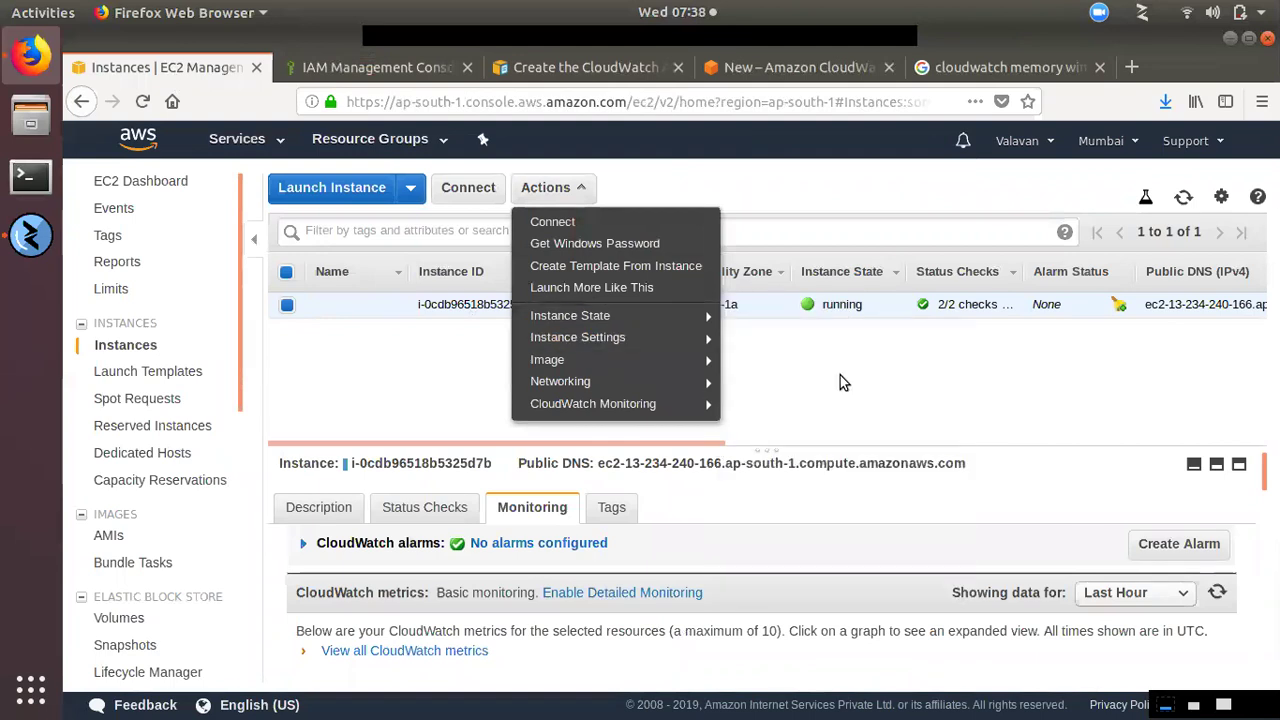
pyautogui.moveTo(660, 340)
pyautogui.click(845, 385)
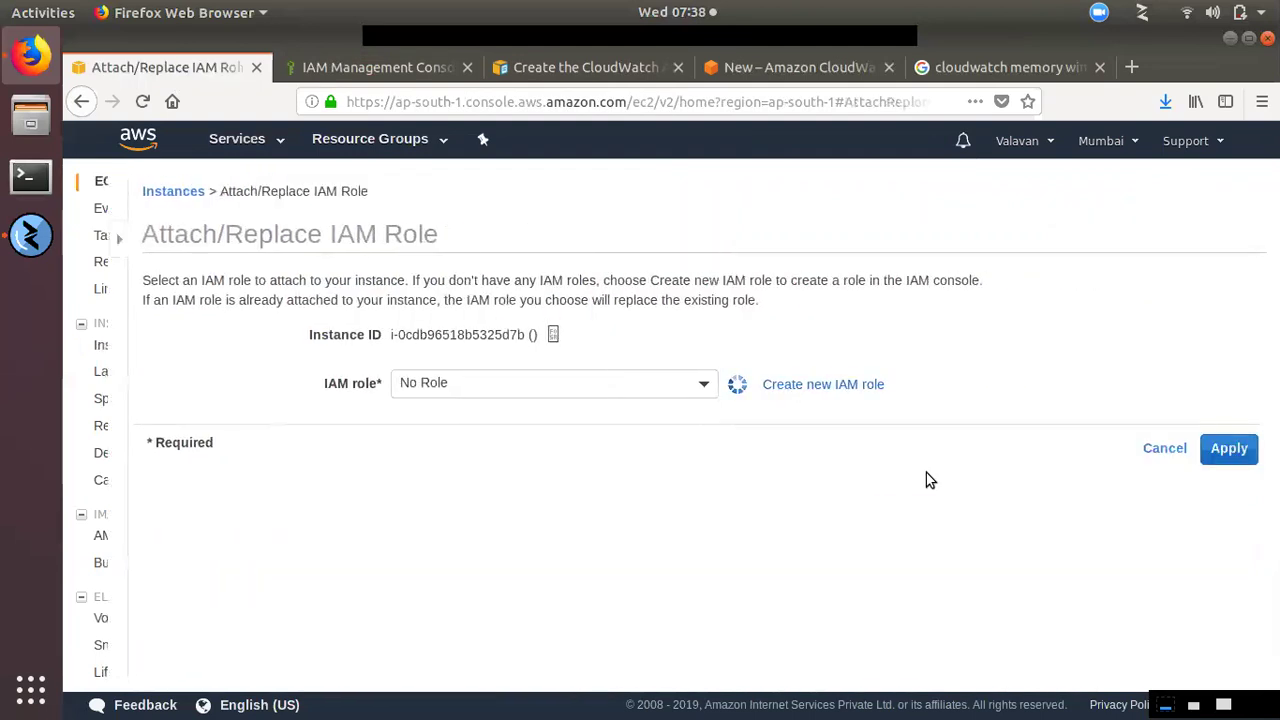
pyautogui.click(449, 383)
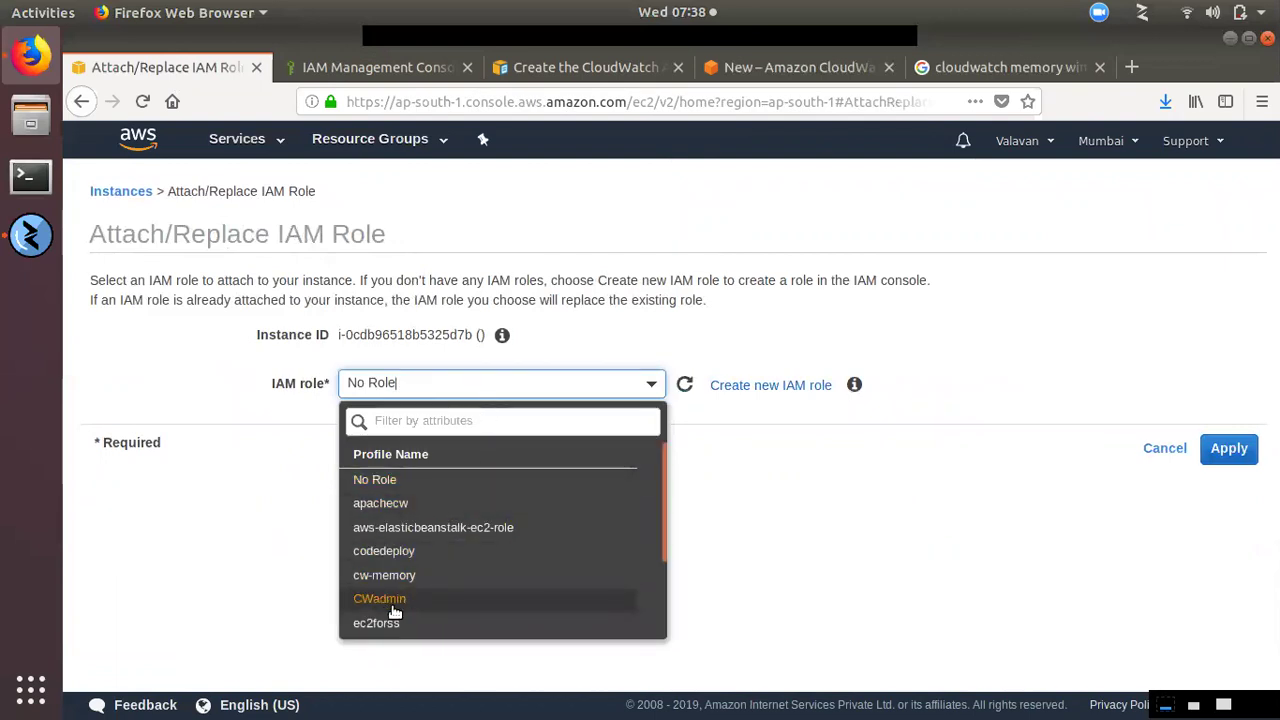
pyautogui.click(393, 607)
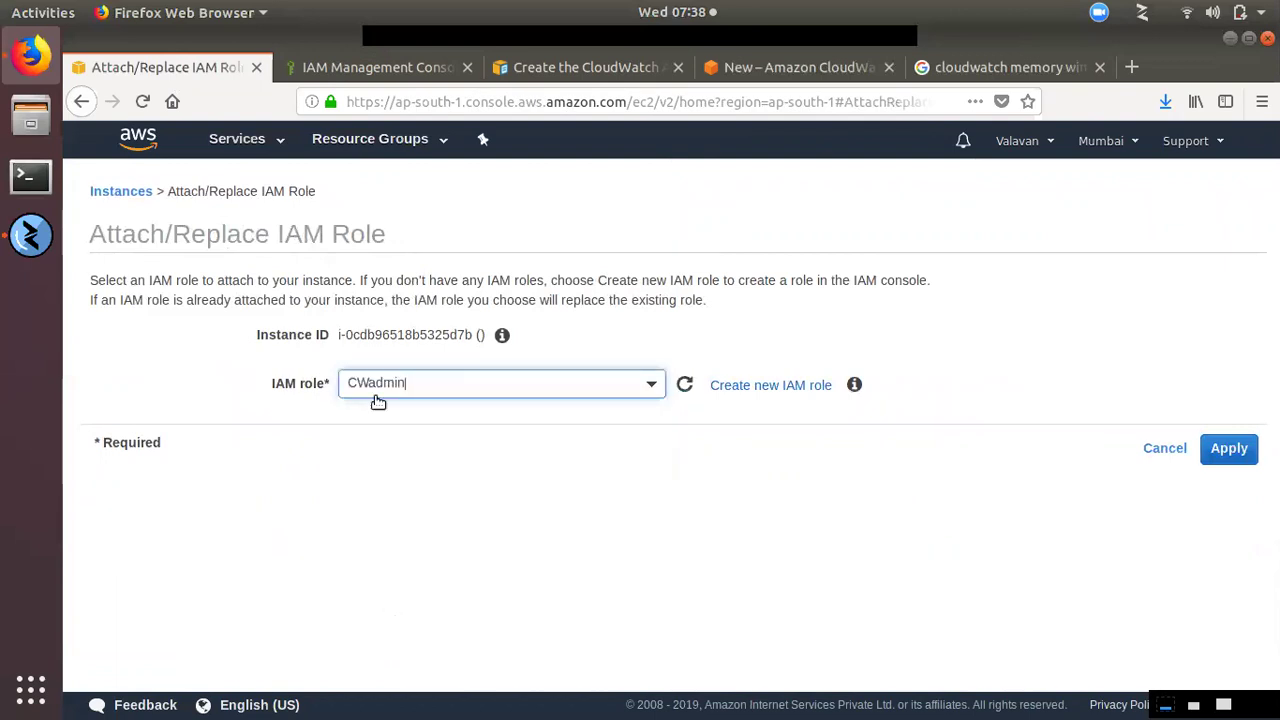
pyautogui.click(1229, 449)
pyautogui.click(410, 67)
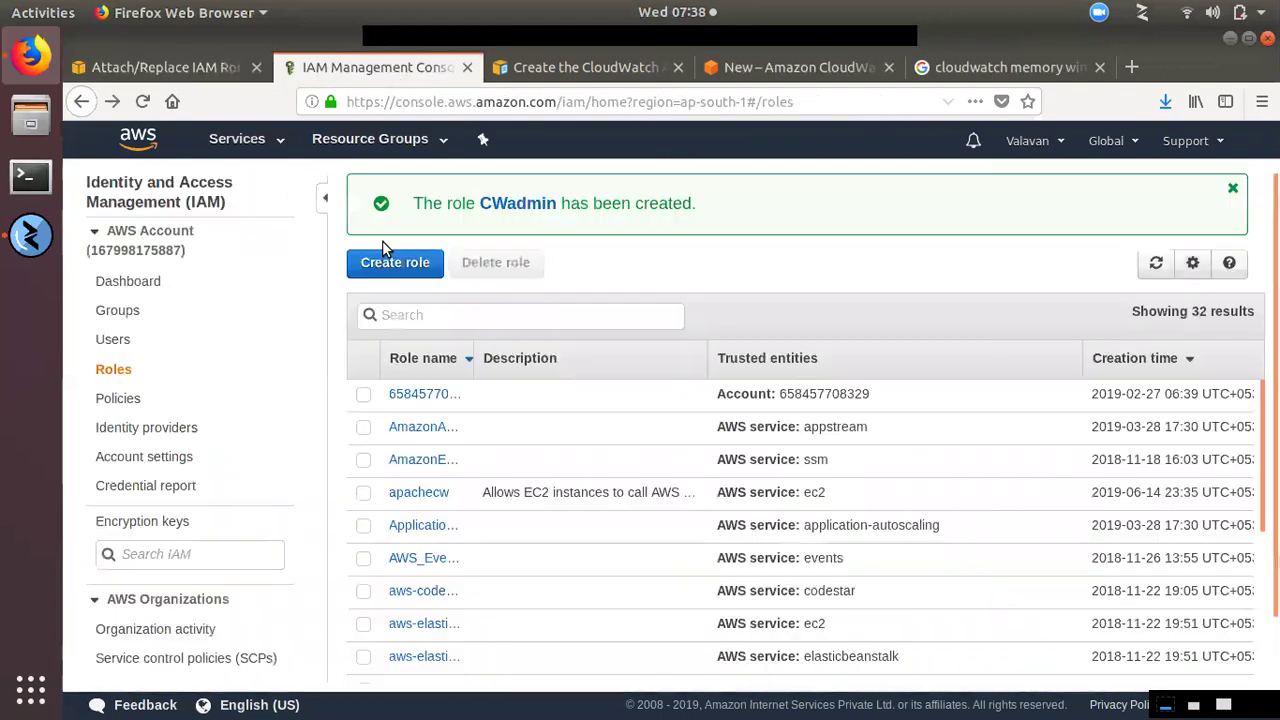
pyautogui.click(183, 70)
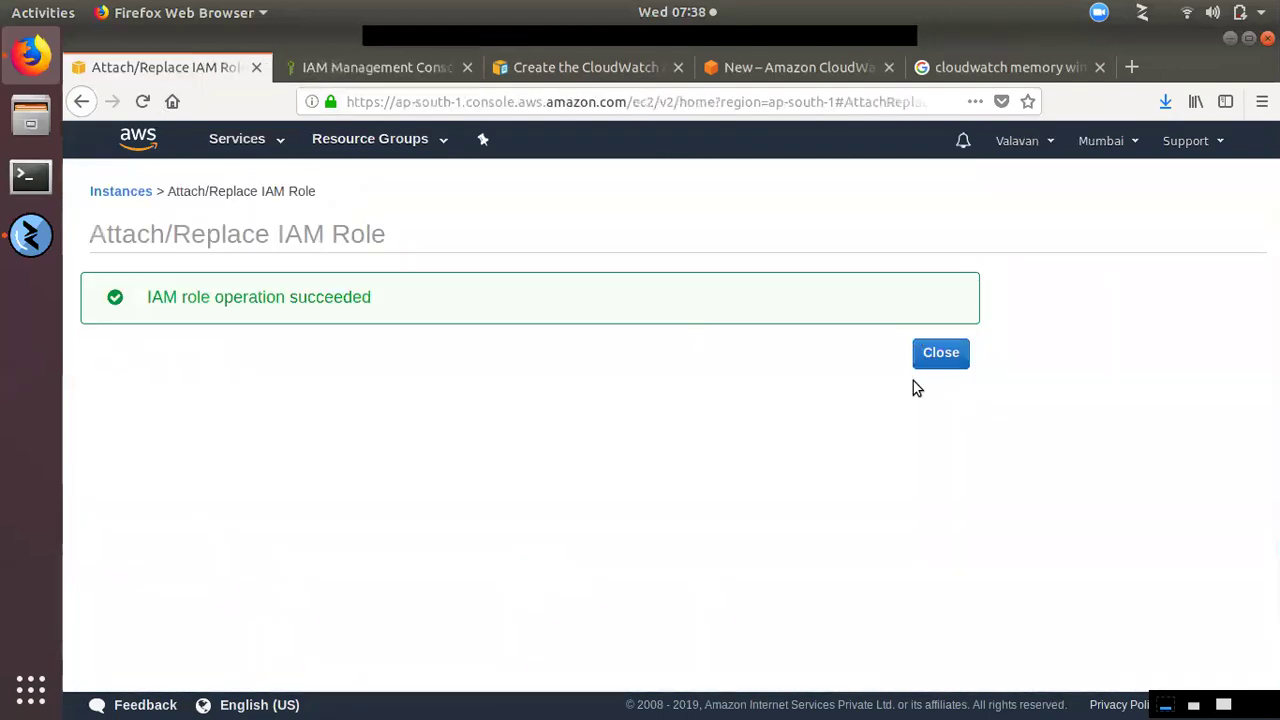
pyautogui.click(941, 353)
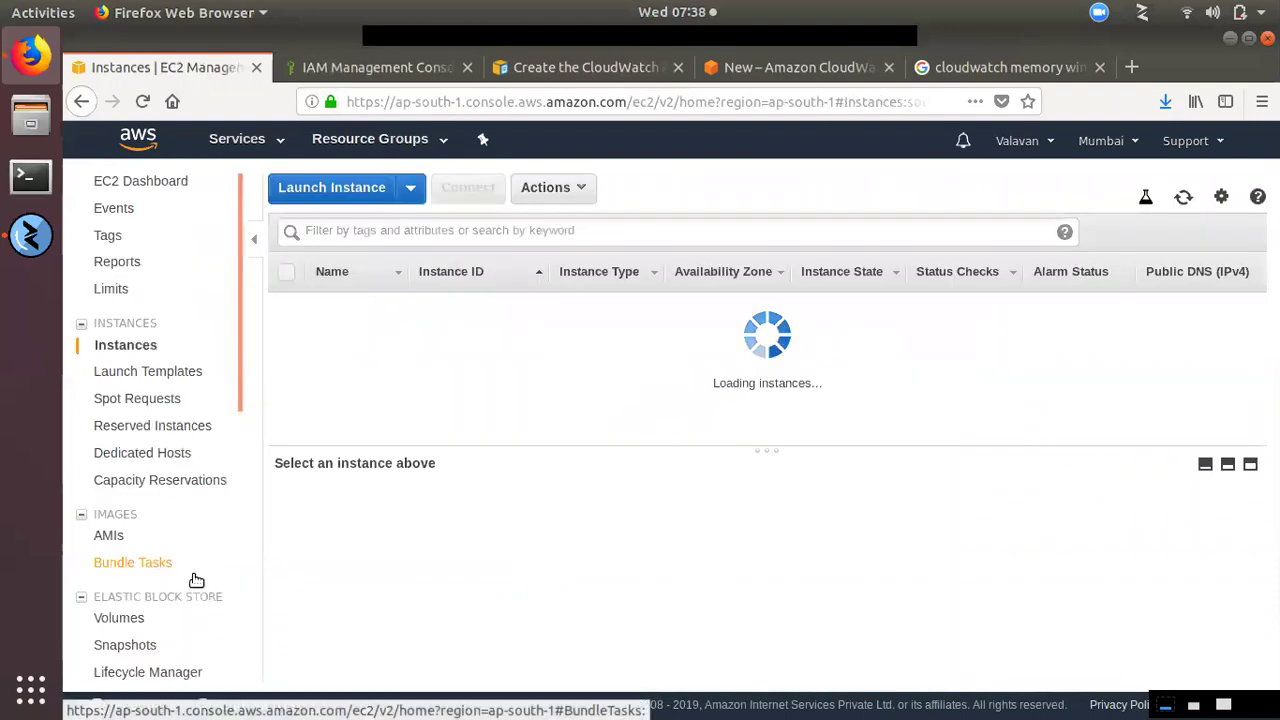
# - Open the AWS Systems Manager console through the shared resources link in the EC2 console
pyautogui.scroll(-5, 195, 592)
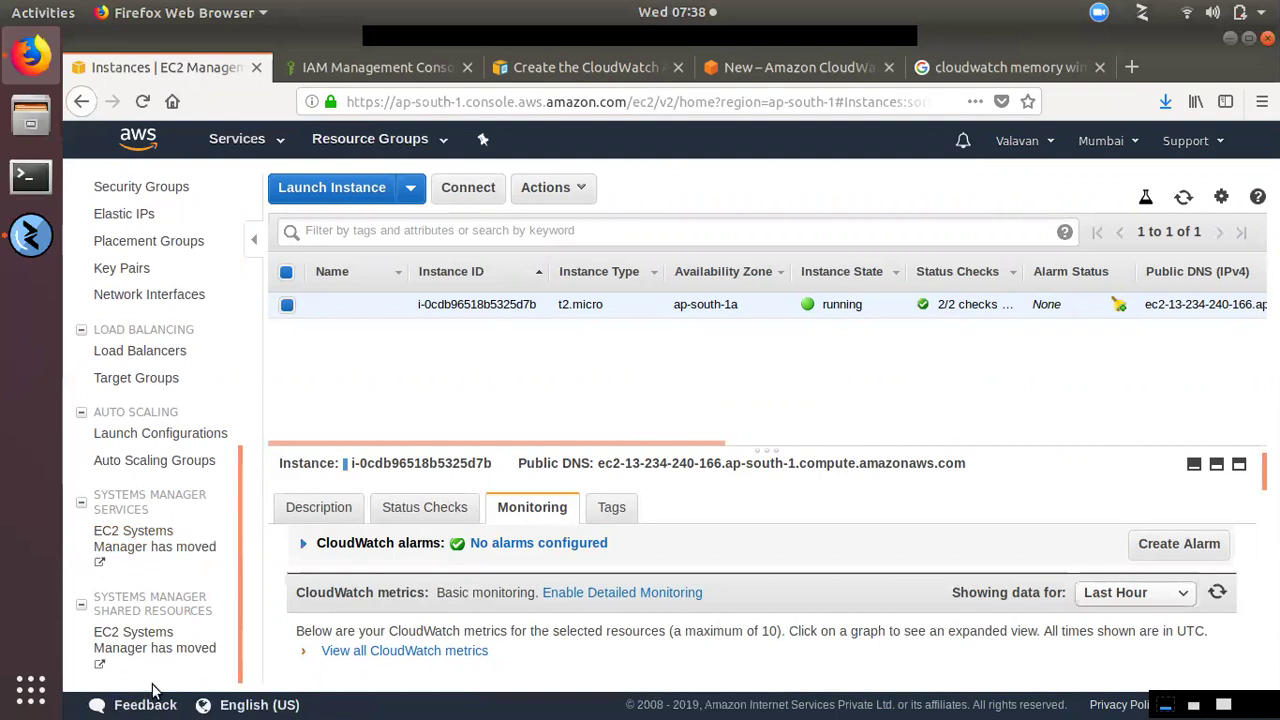
pyautogui.click(152, 648)
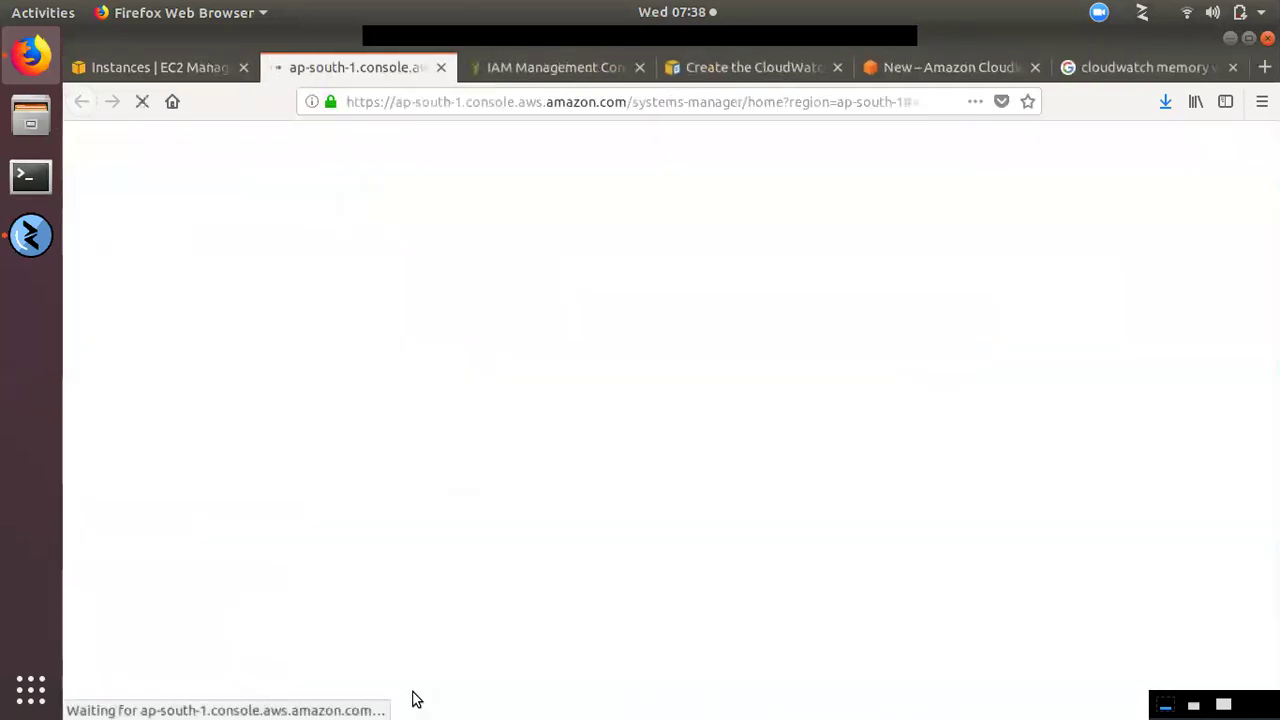
pyautogui.click(155, 67)
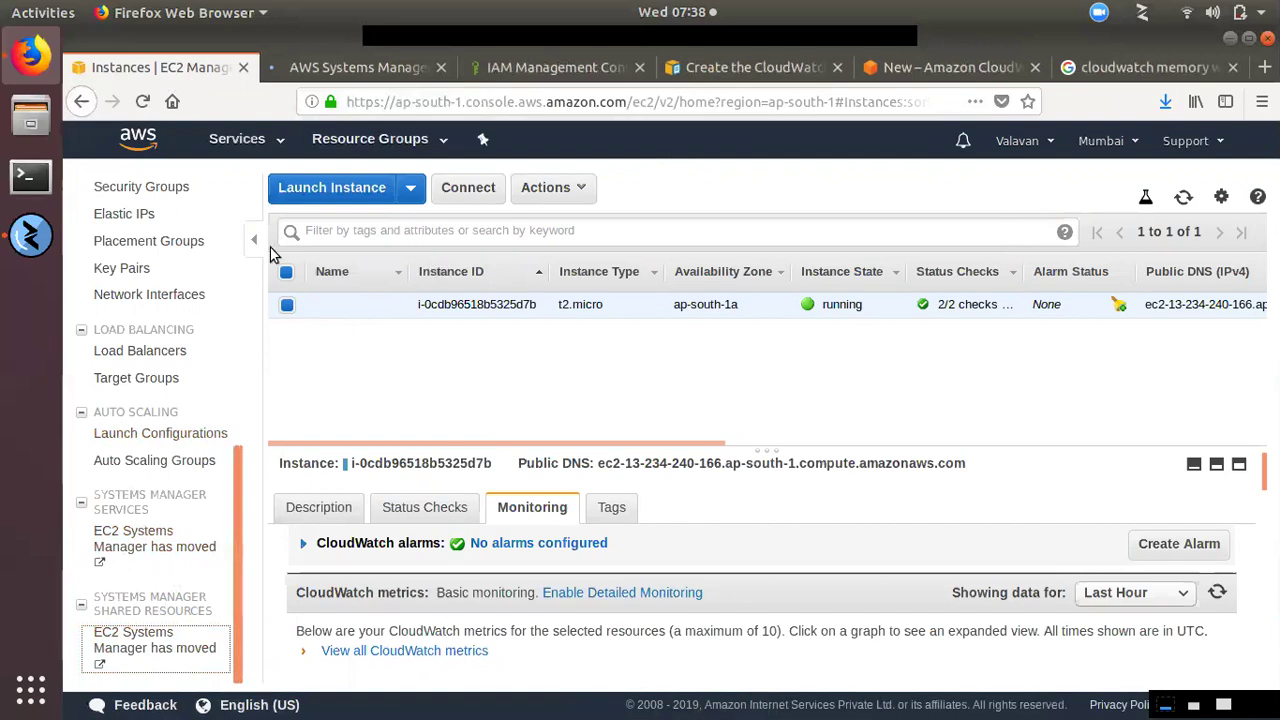
pyautogui.click(336, 72)
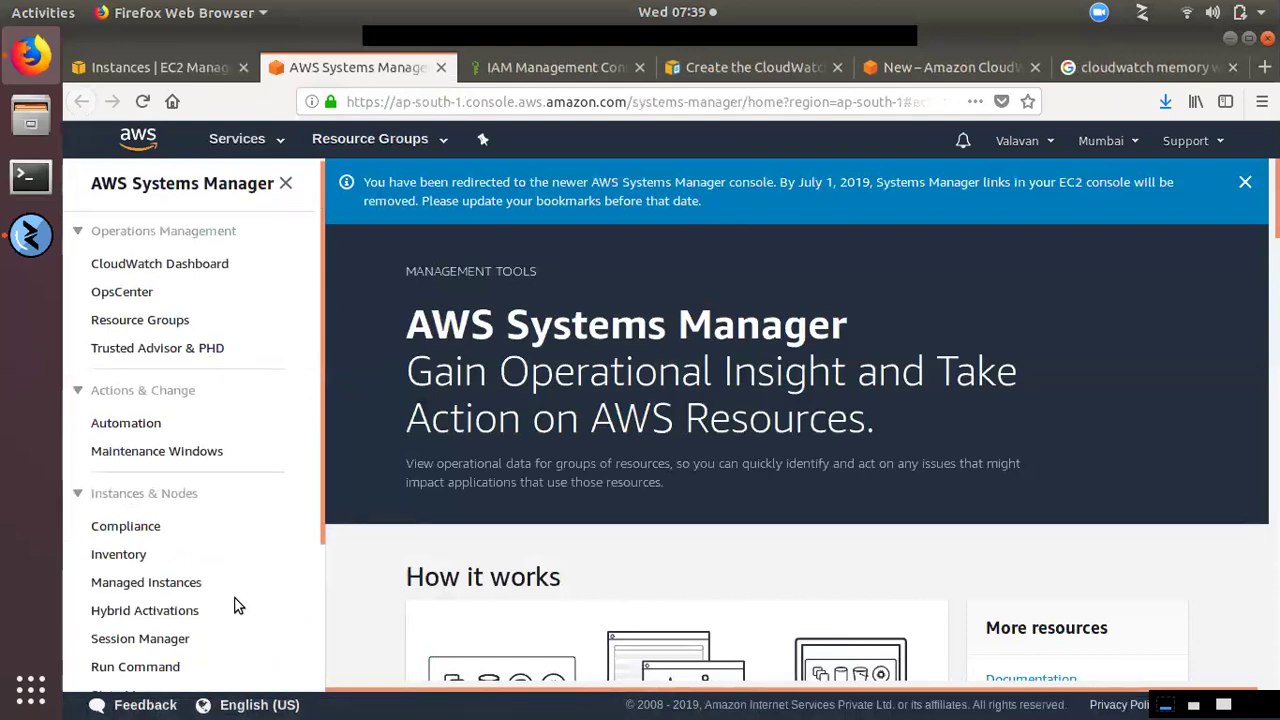
# - Open Parameter Store in Systems Manager and look through its overview page
pyautogui.scroll(-3, 234, 600)
pyautogui.click(160, 641)
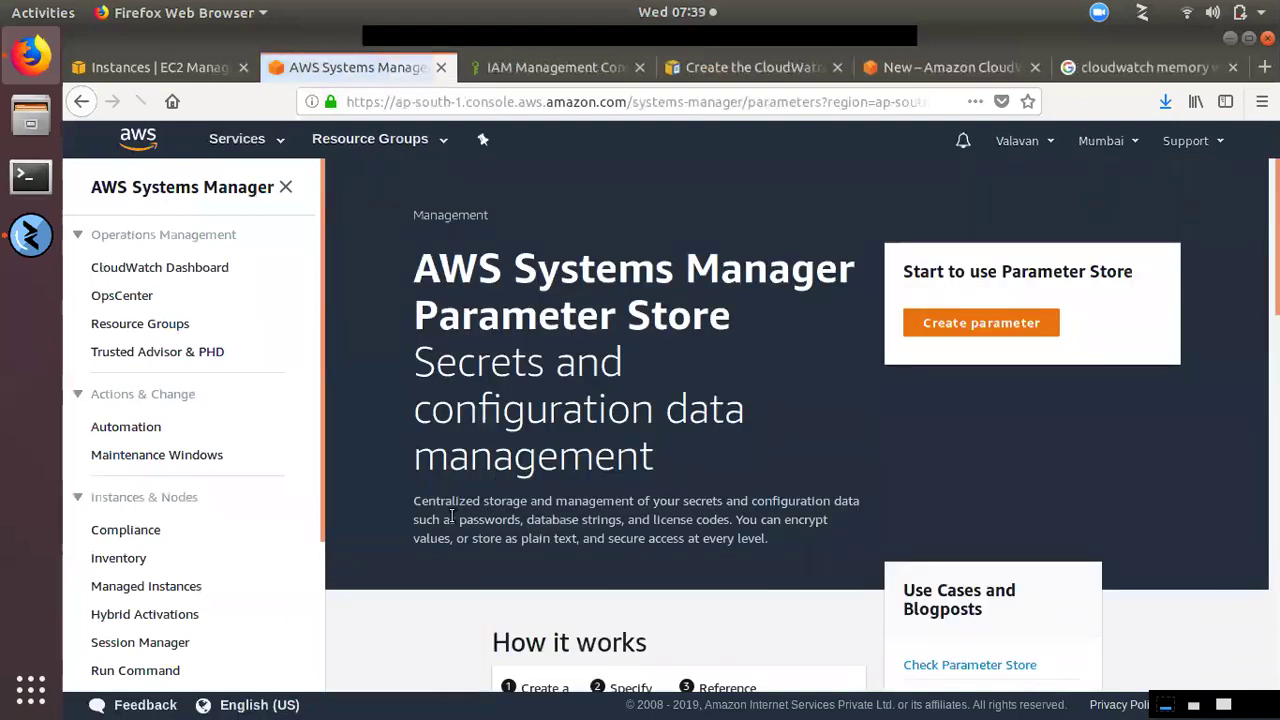
pyautogui.scroll(-5, 600, 550)
pyautogui.scroll(-5, 517, 537)
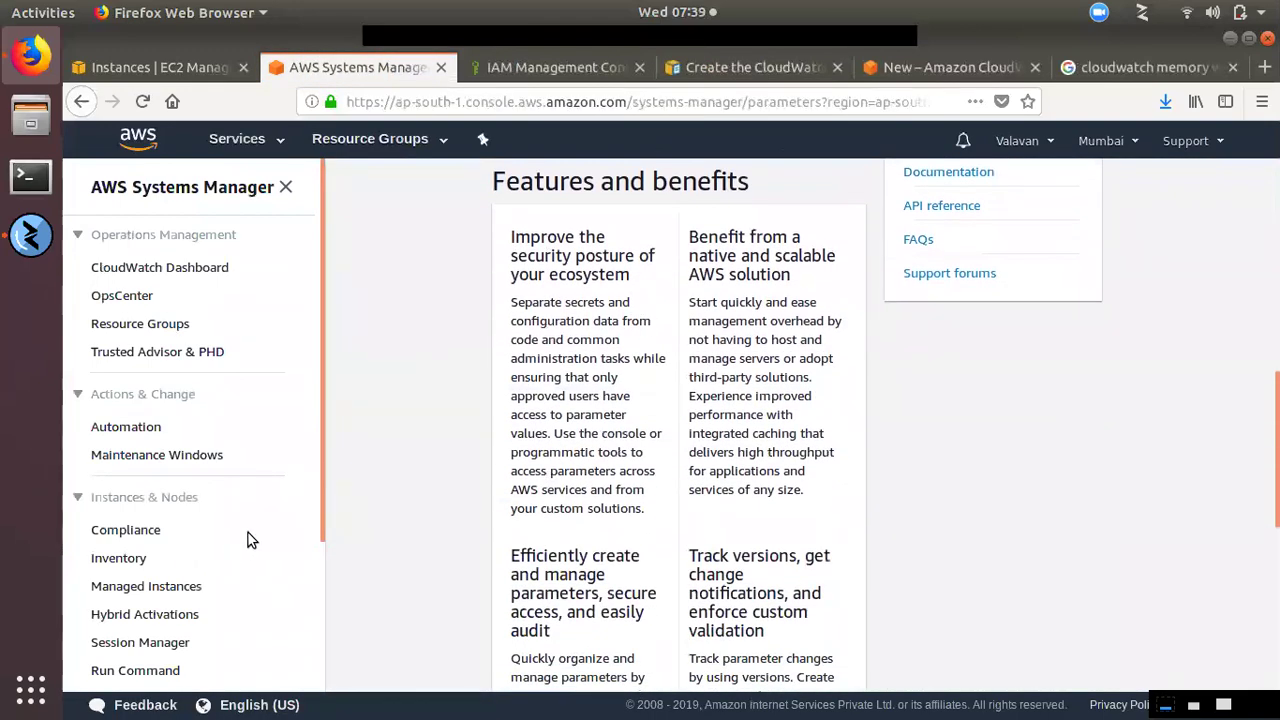
# - Open the Managed Instances page in Systems Manager and check the registered instance's ping status
pyautogui.scroll(-3, 246, 534)
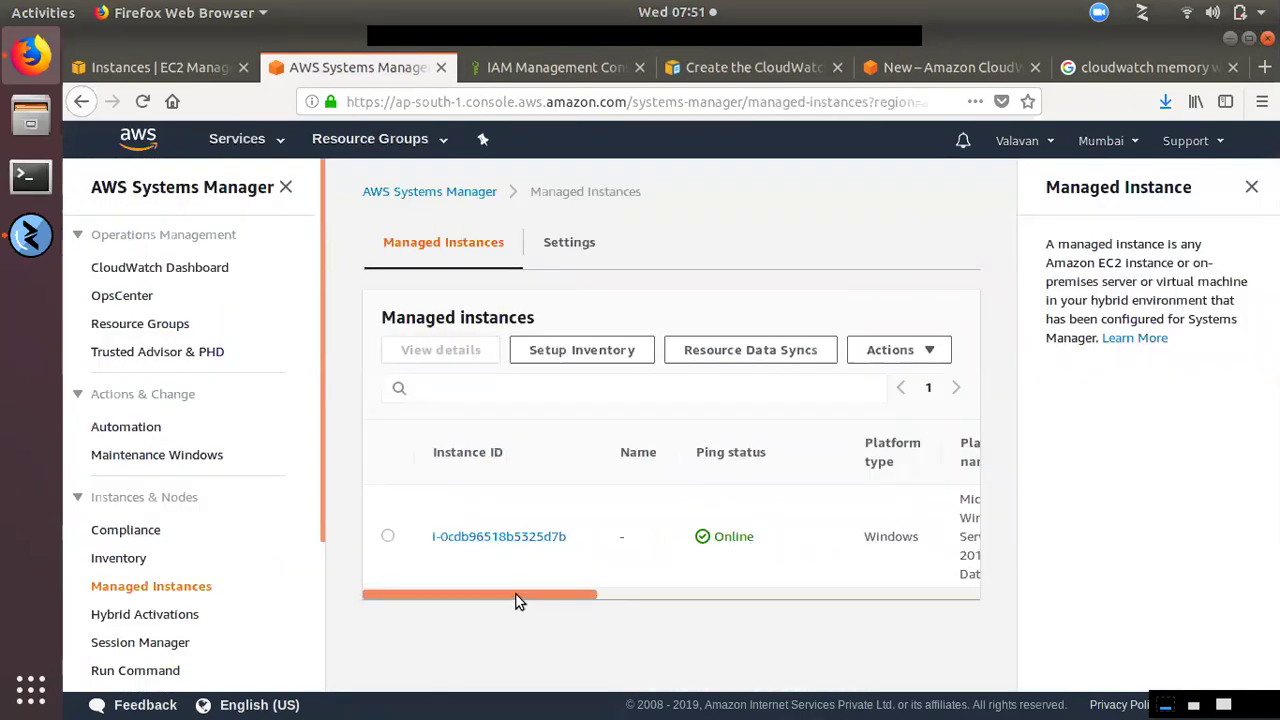
pyautogui.moveTo(515, 593); pyautogui.dragTo(336, 555)
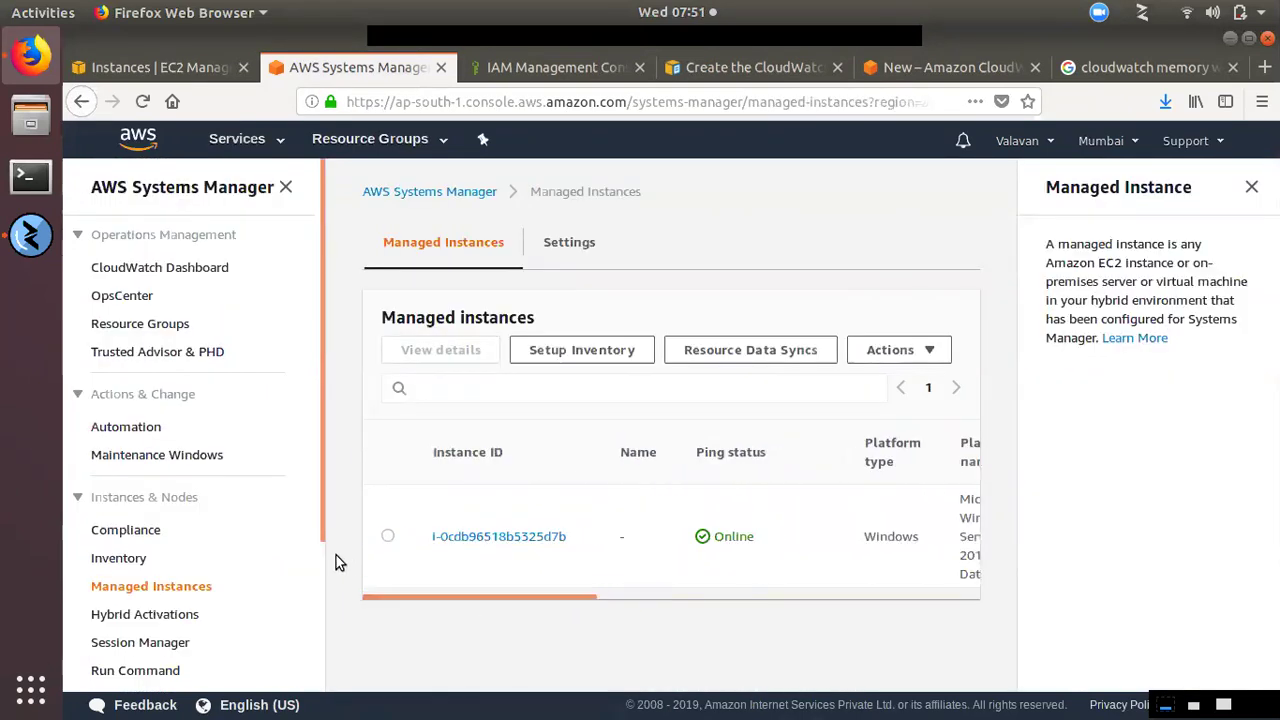
pyautogui.scroll(-2, 321, 497)
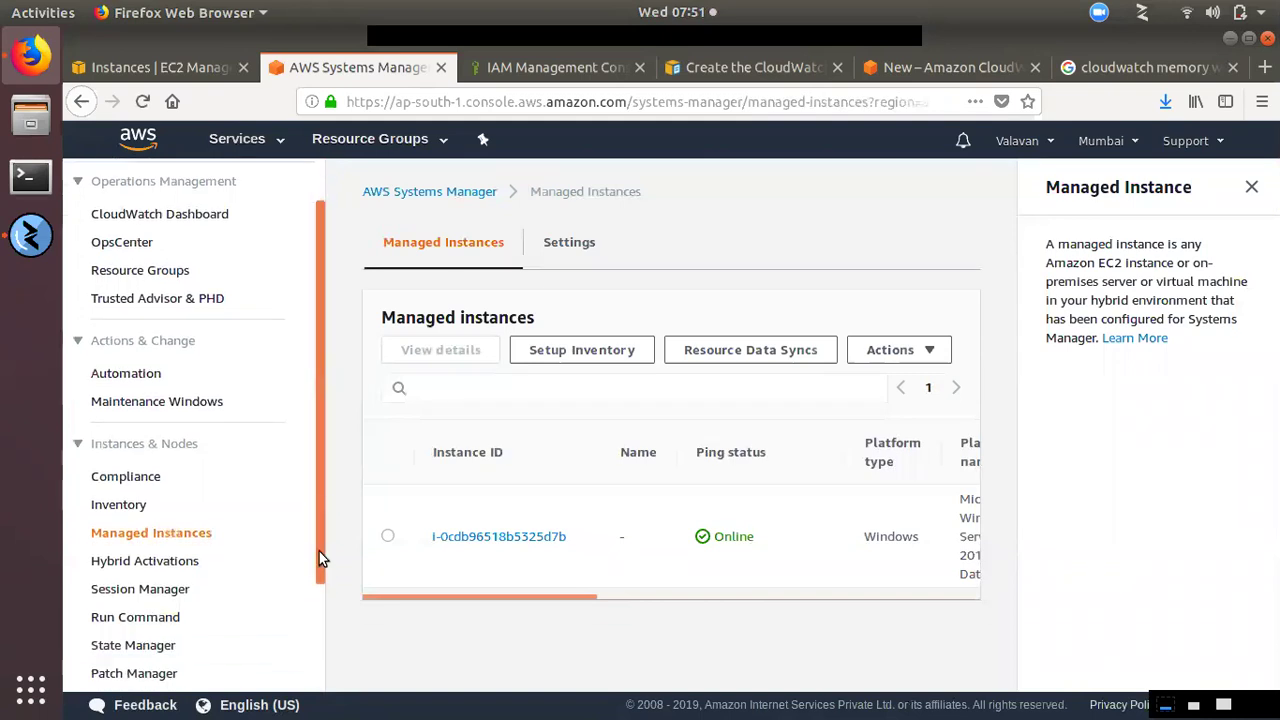
pyautogui.click(146, 561)
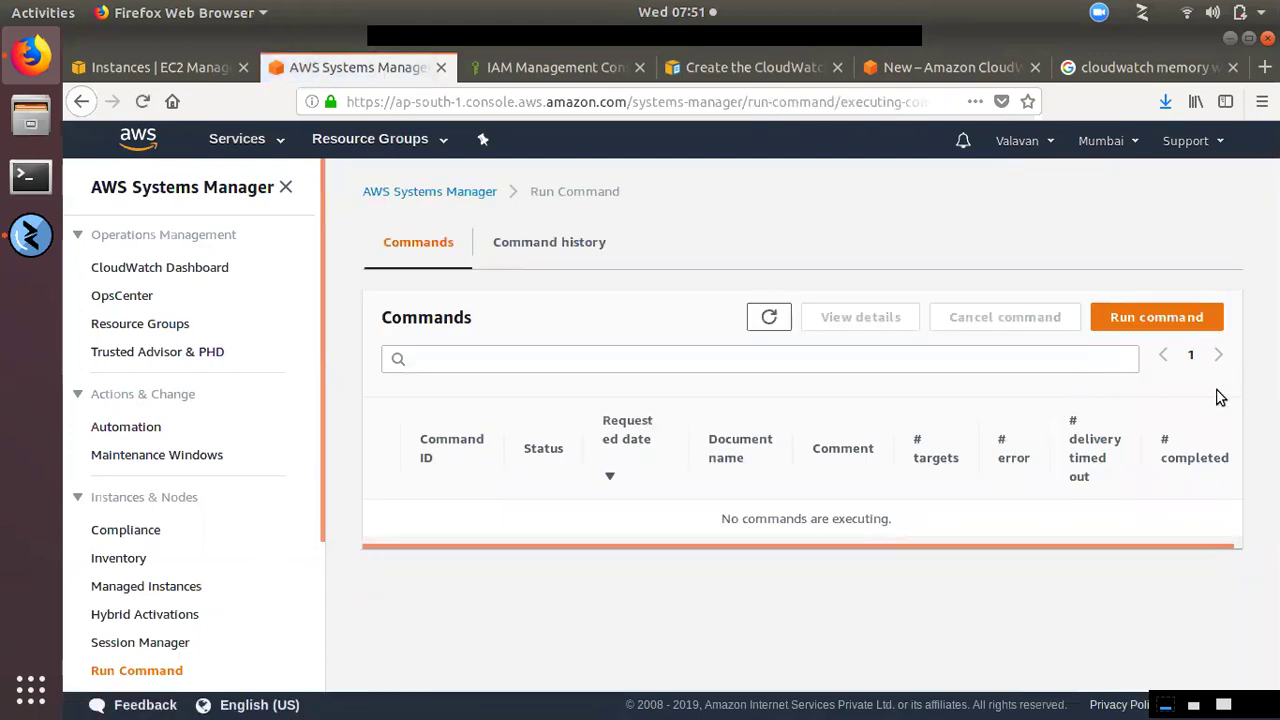
pyautogui.click(1165, 327)
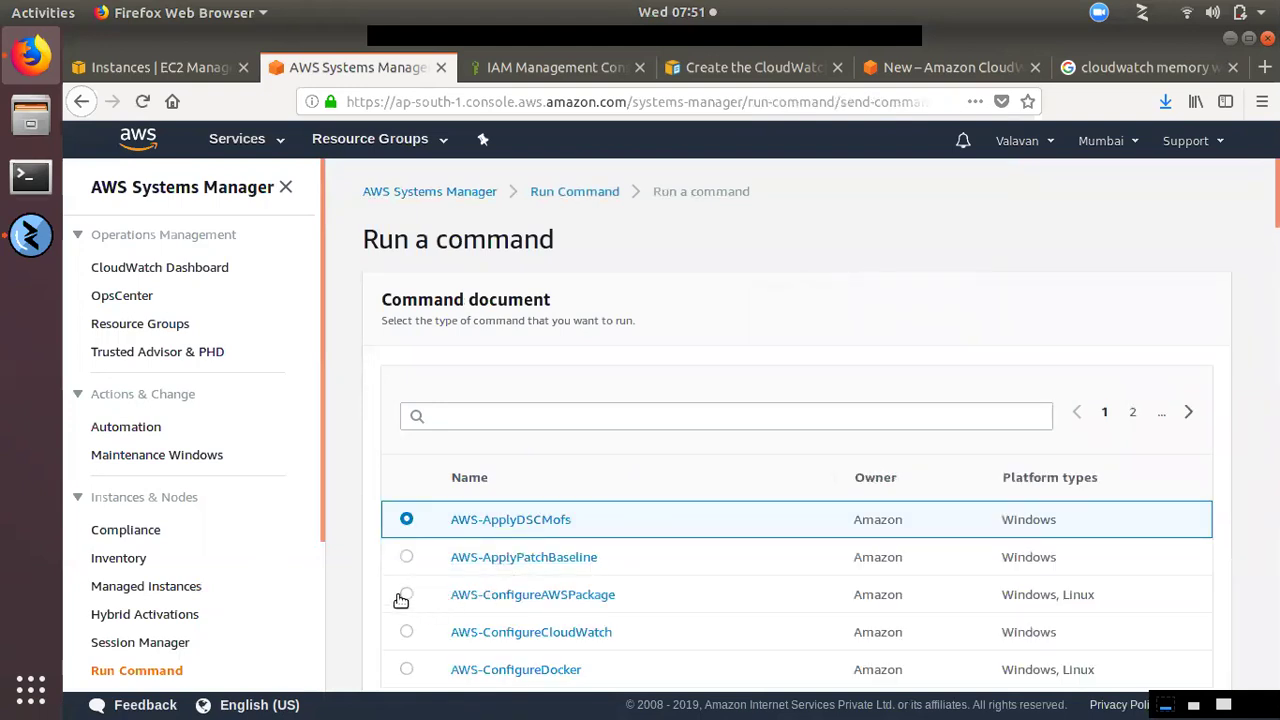
pyautogui.click(408, 596)
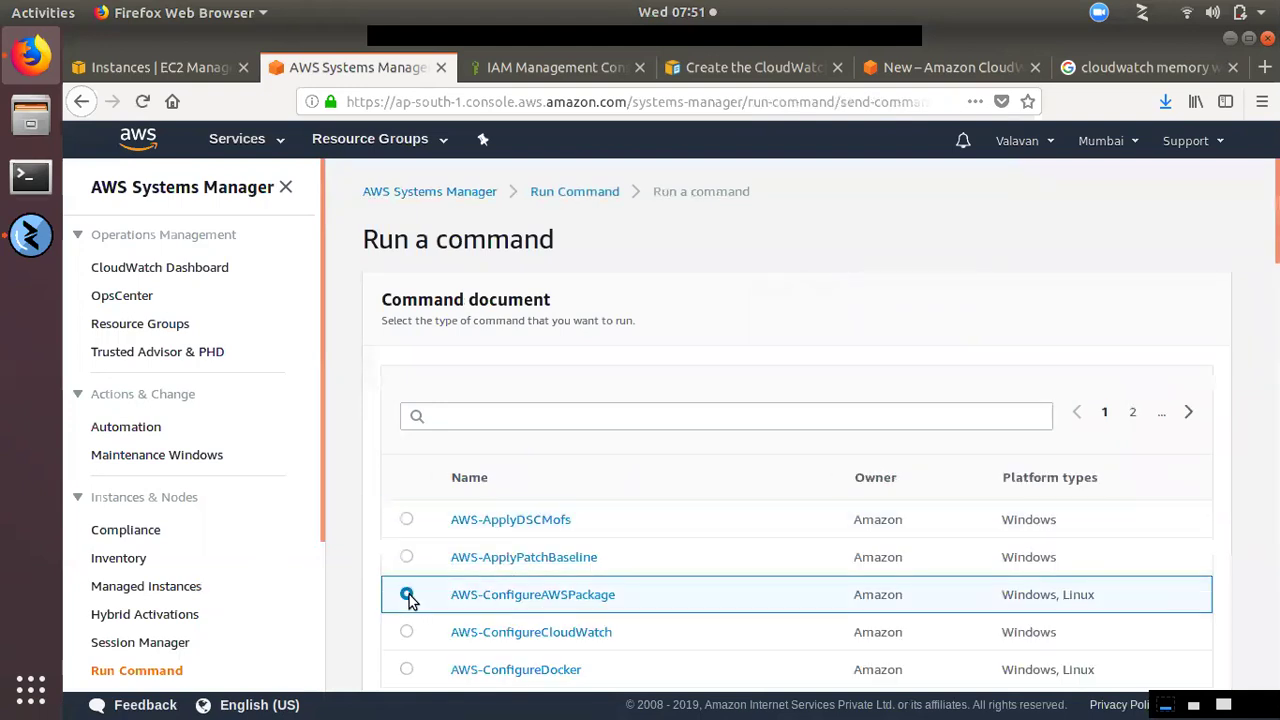
pyautogui.scroll(-5, 796, 420)
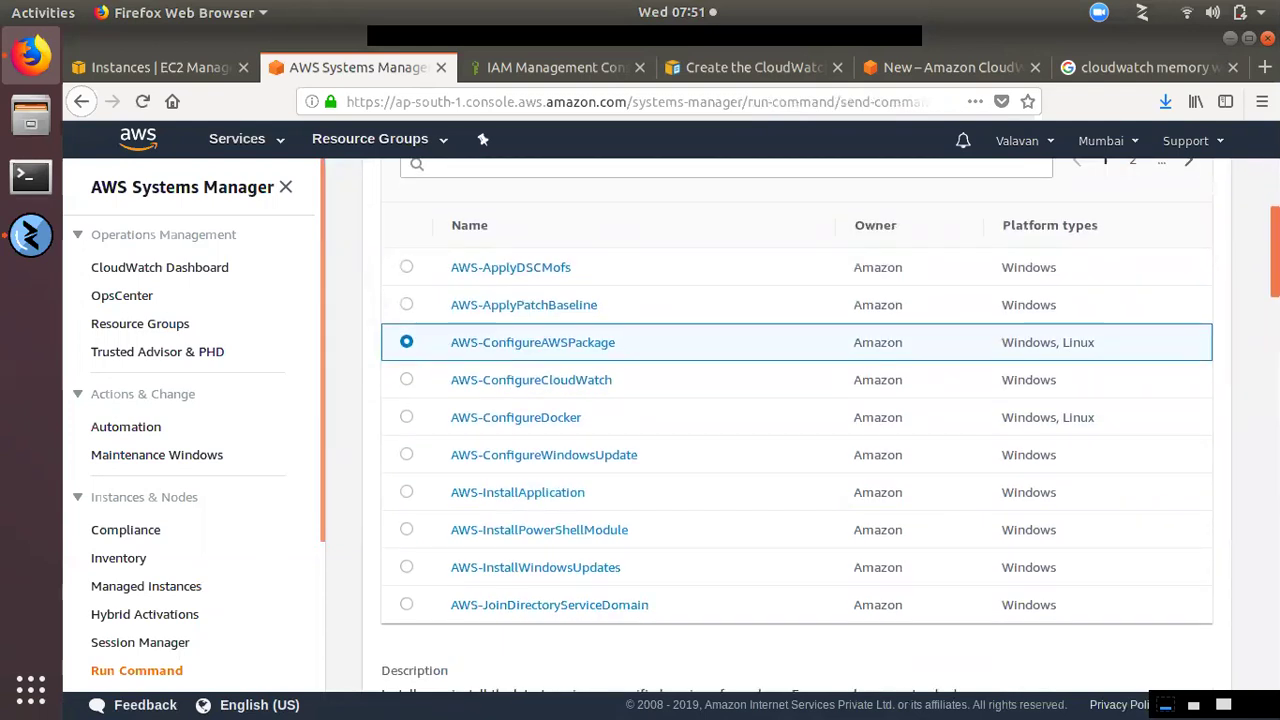
pyautogui.scroll(-12, 1256, 467)
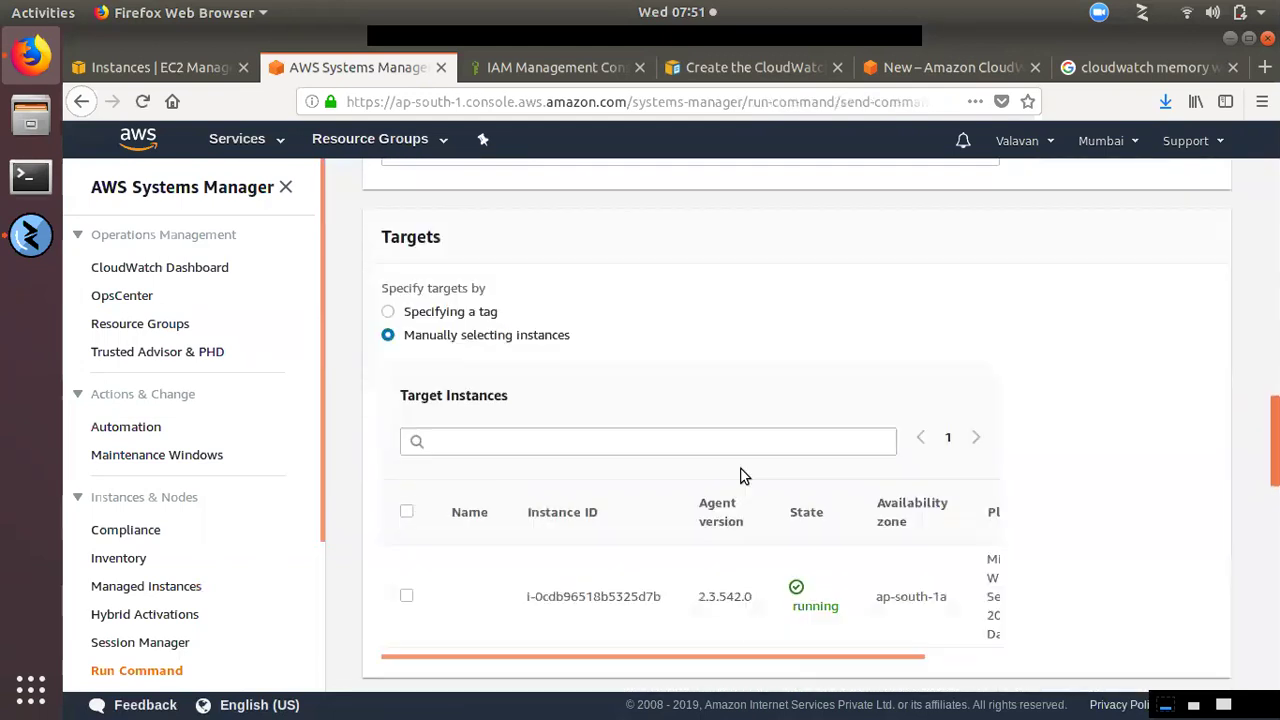
pyautogui.click(407, 515)
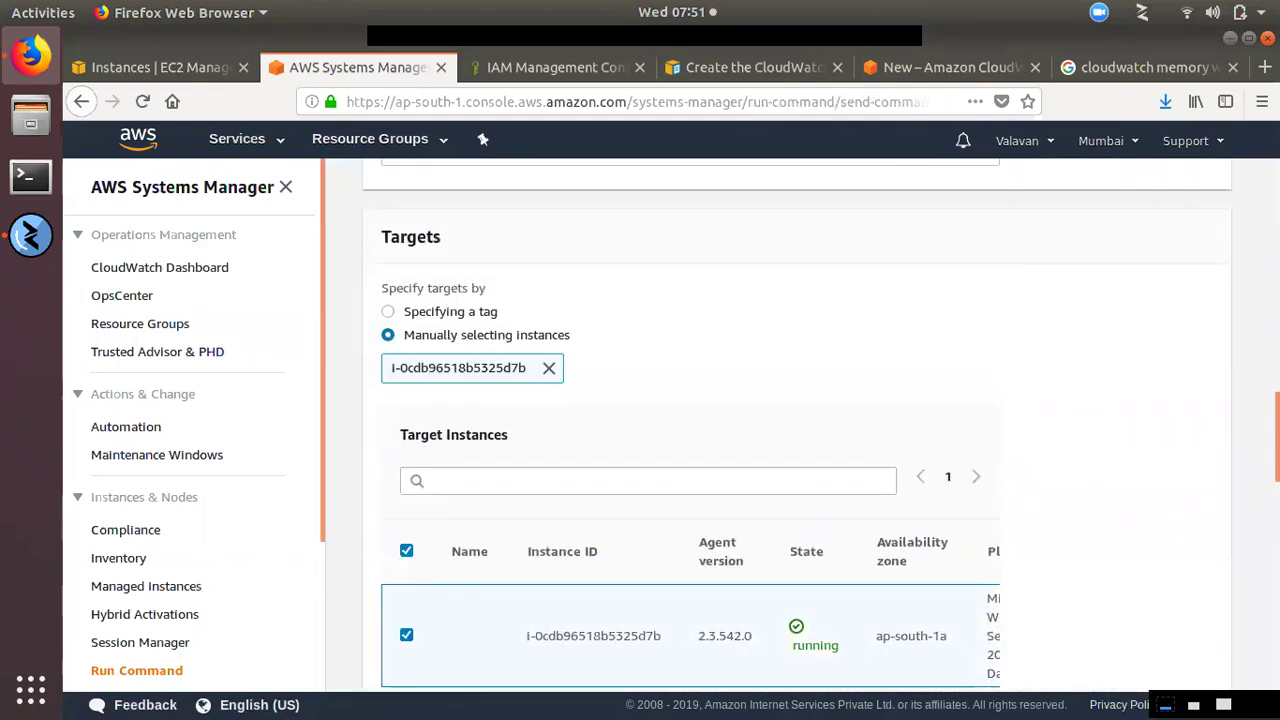
pyautogui.scroll(10, 407, 520)
pyautogui.scroll(-5, 407, 520)
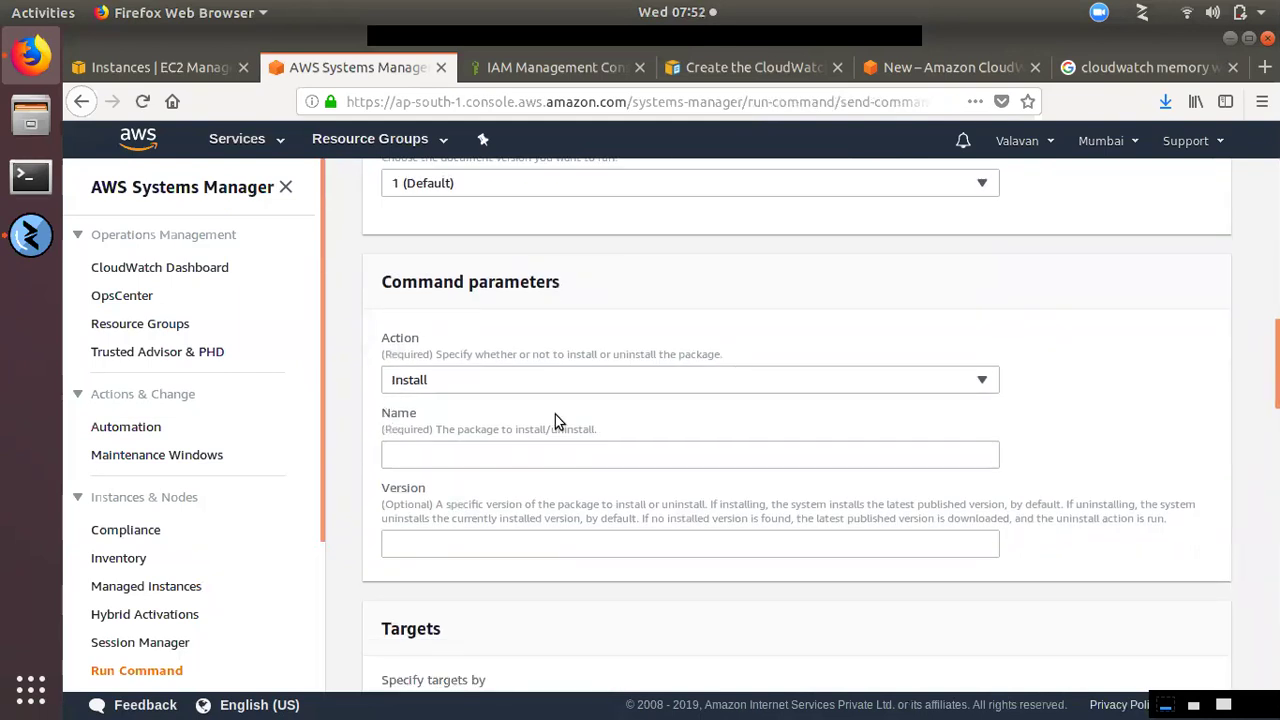
pyautogui.click(430, 385)
pyautogui.click(420, 406)
pyautogui.click(416, 452)
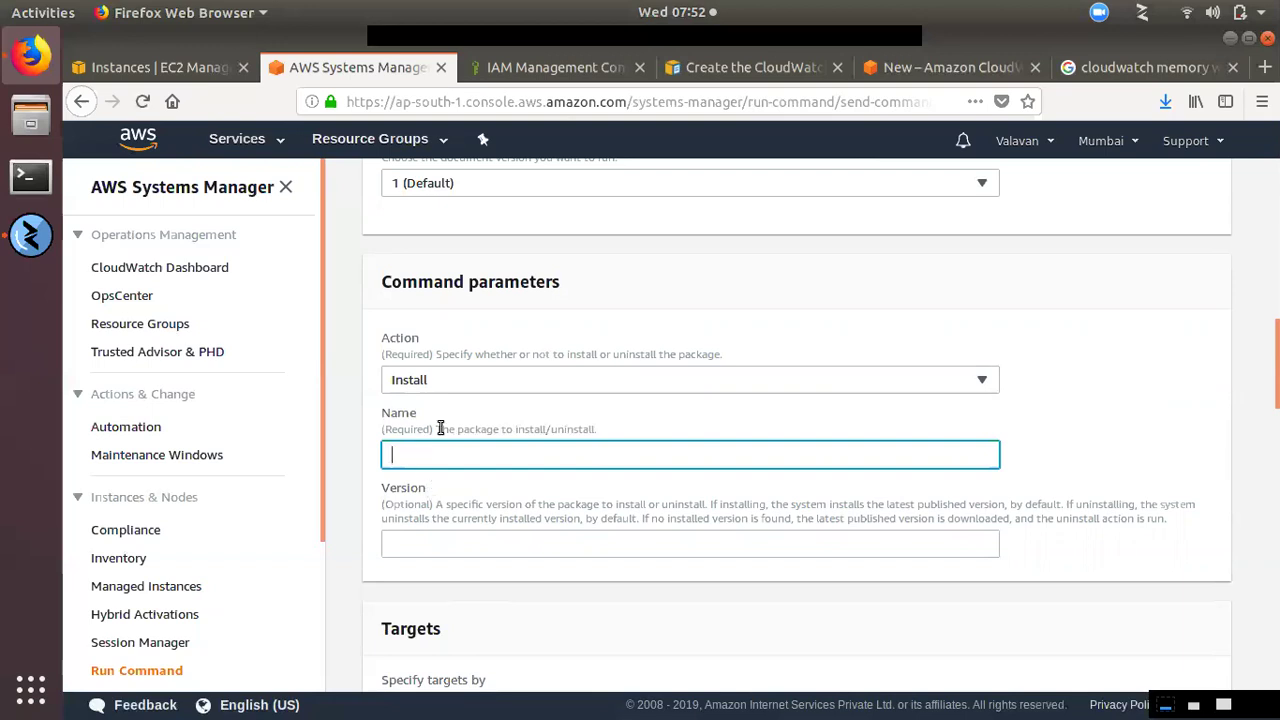
pyautogui.click(874, 81)
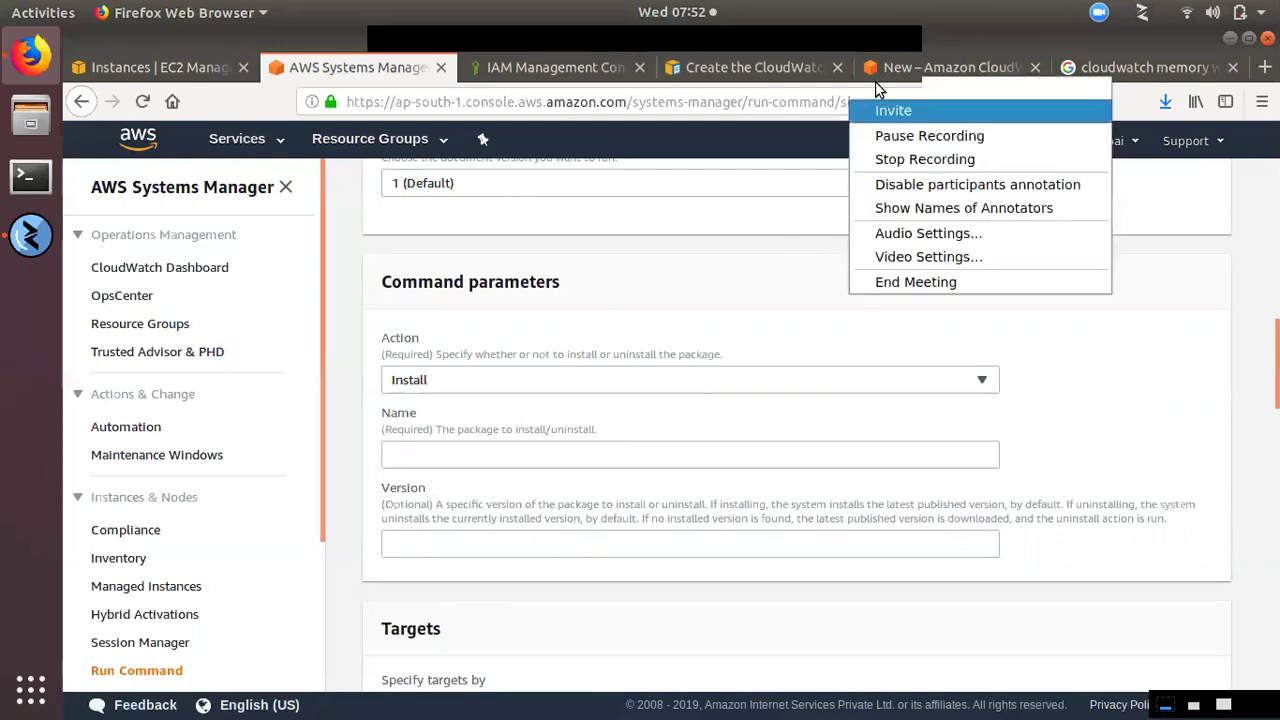
pyautogui.click(908, 131)
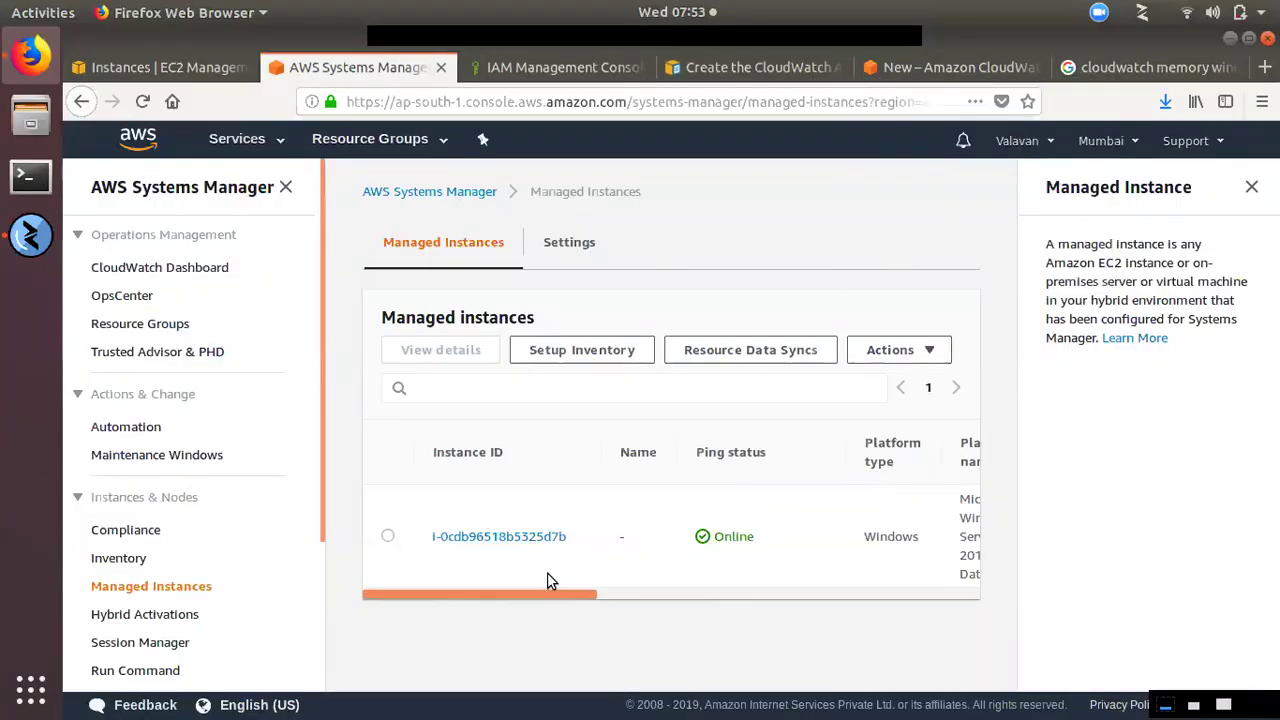
# - Start a new Run Command in Systems Manager using the AWS-ConfigureAWSPackage command document
pyautogui.moveTo(566, 598); pyautogui.dragTo(459, 584)
pyautogui.moveTo(587, 600); pyautogui.dragTo(434, 606)
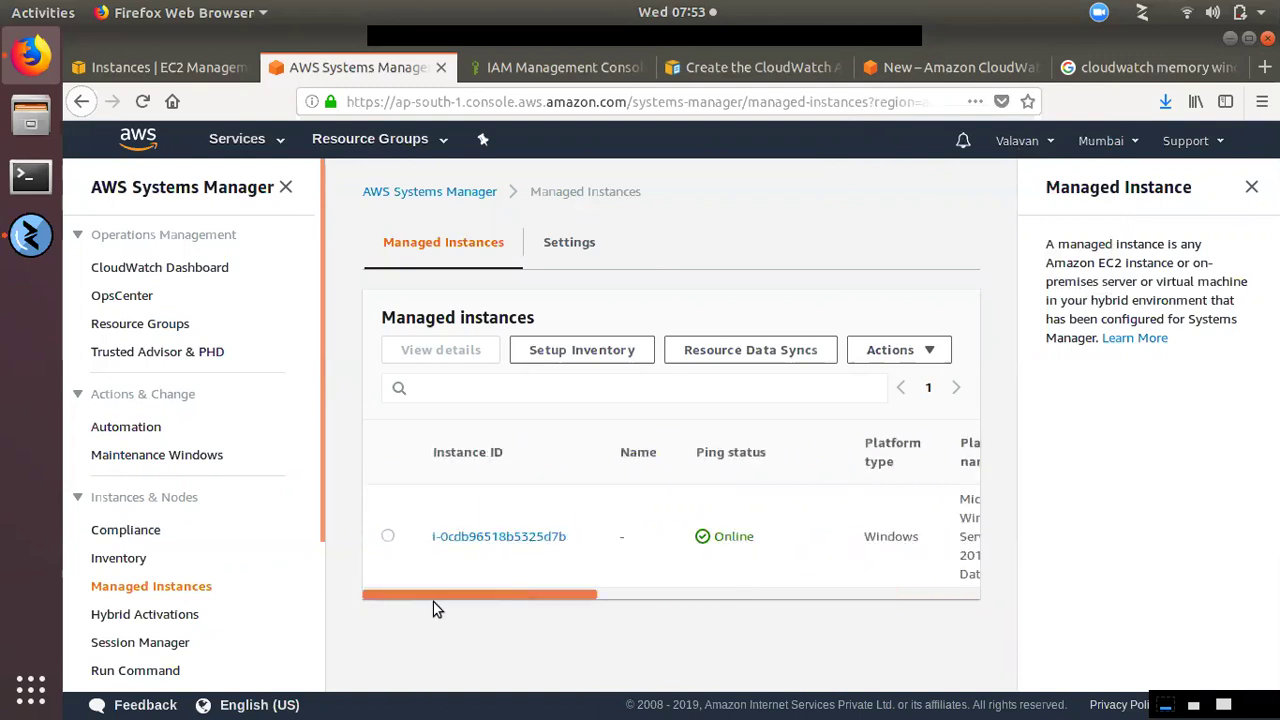
pyautogui.scroll(-3, 222, 587)
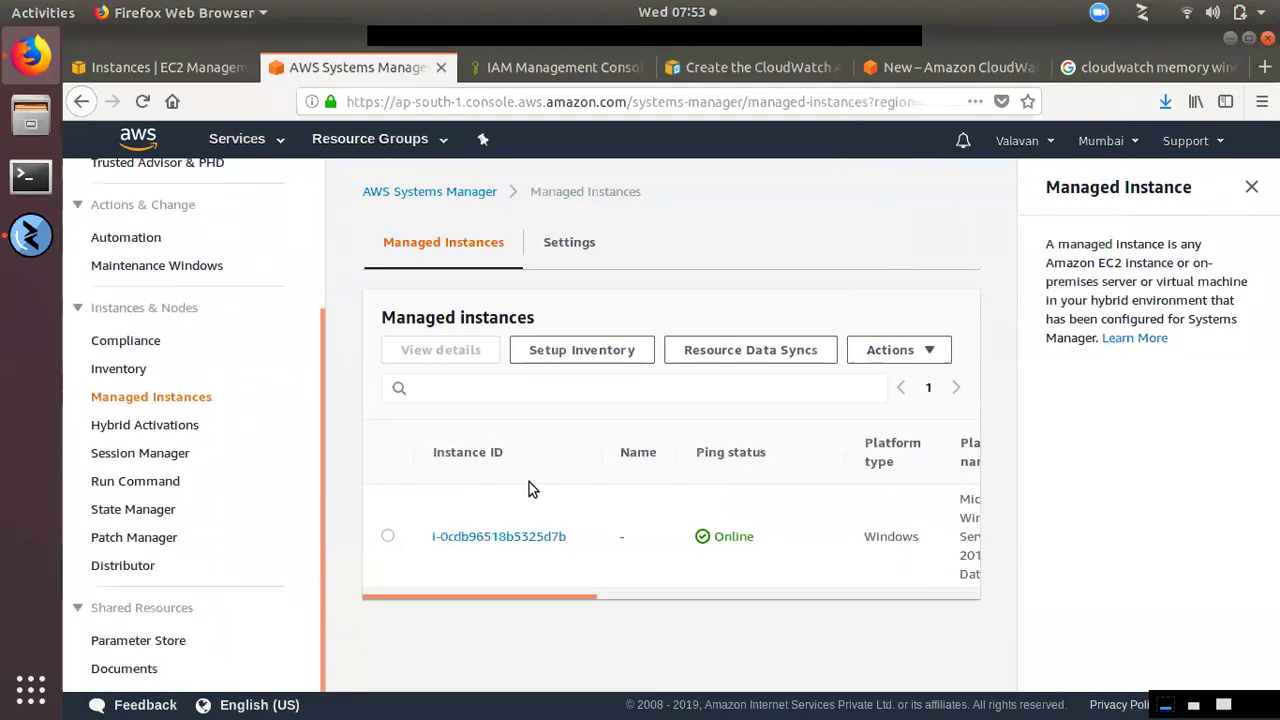
pyautogui.click(150, 484)
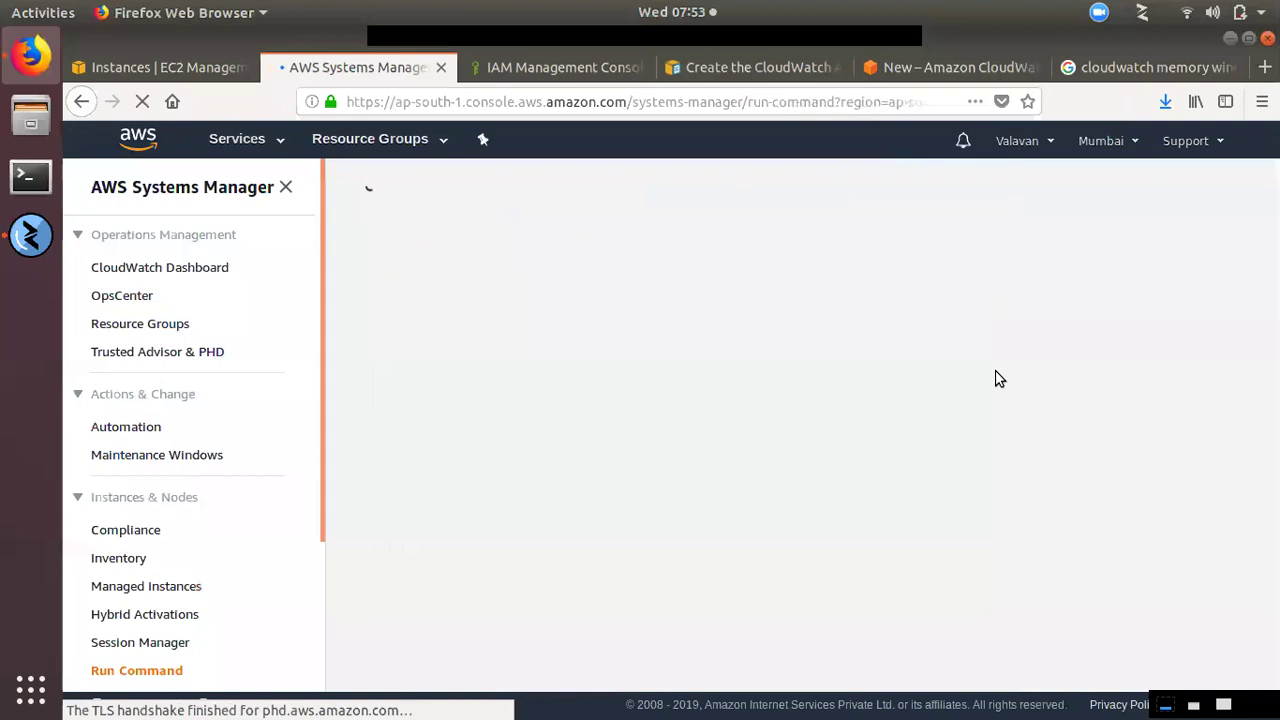
pyautogui.click(1131, 326)
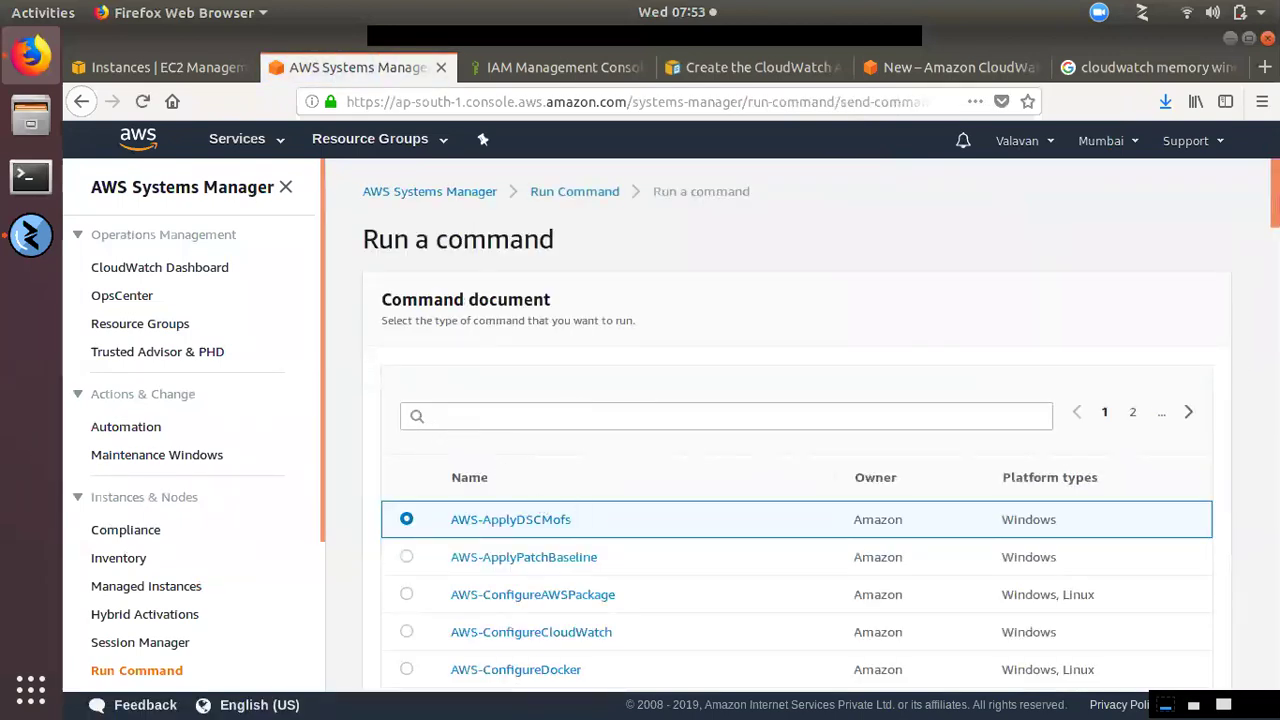
pyautogui.scroll(-3, 1272, 220)
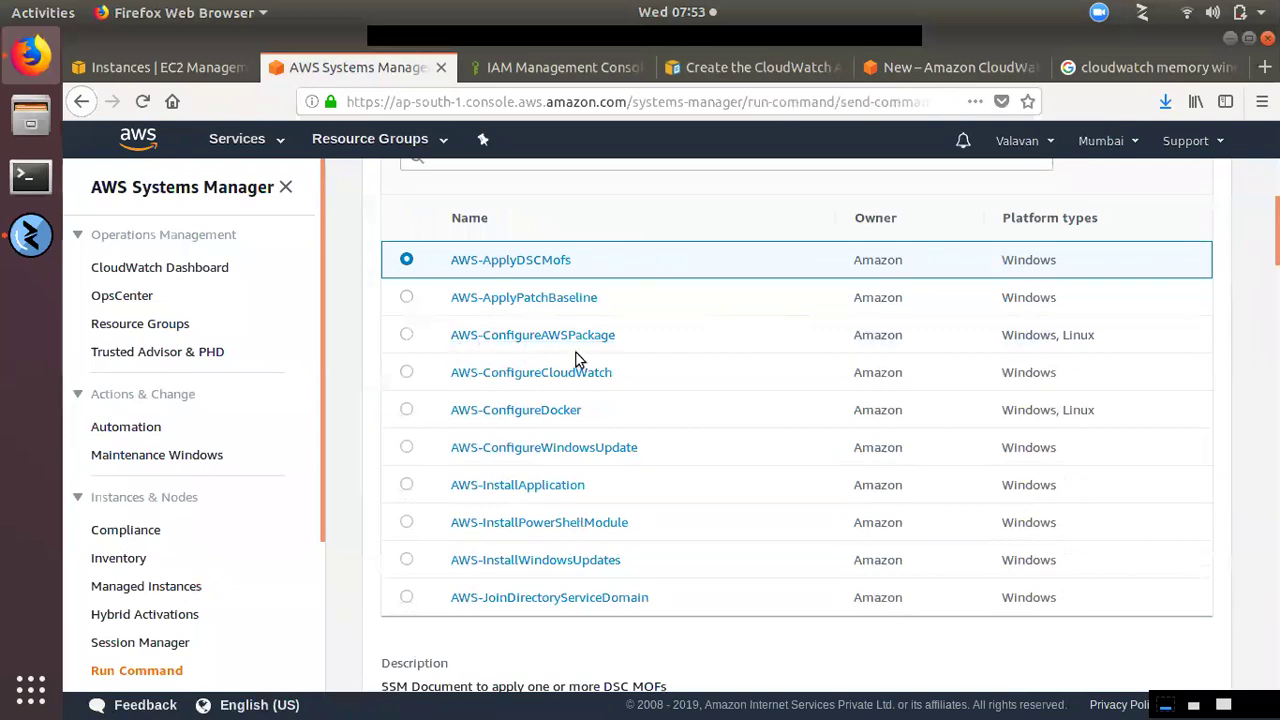
pyautogui.click(407, 337)
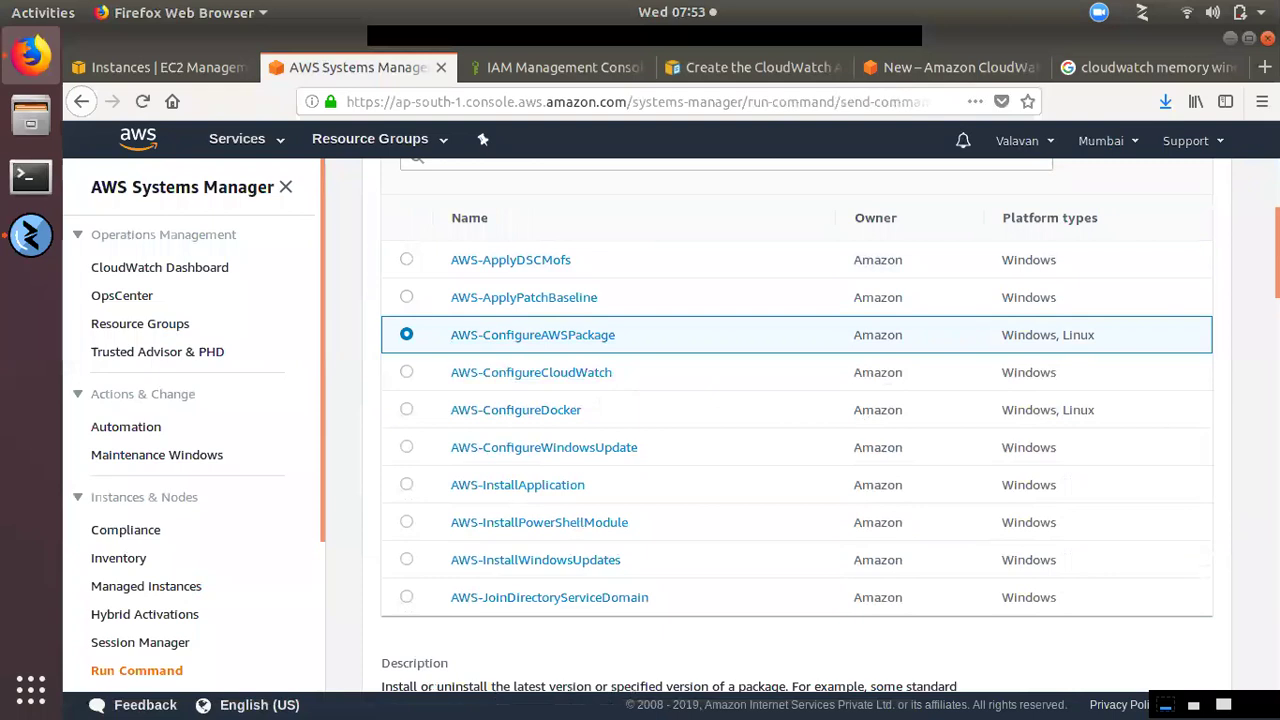
# - Set the command parameters to the Install action with the package name AmazonCloudWatchAgent
pyautogui.scroll(-6, 670, 430)
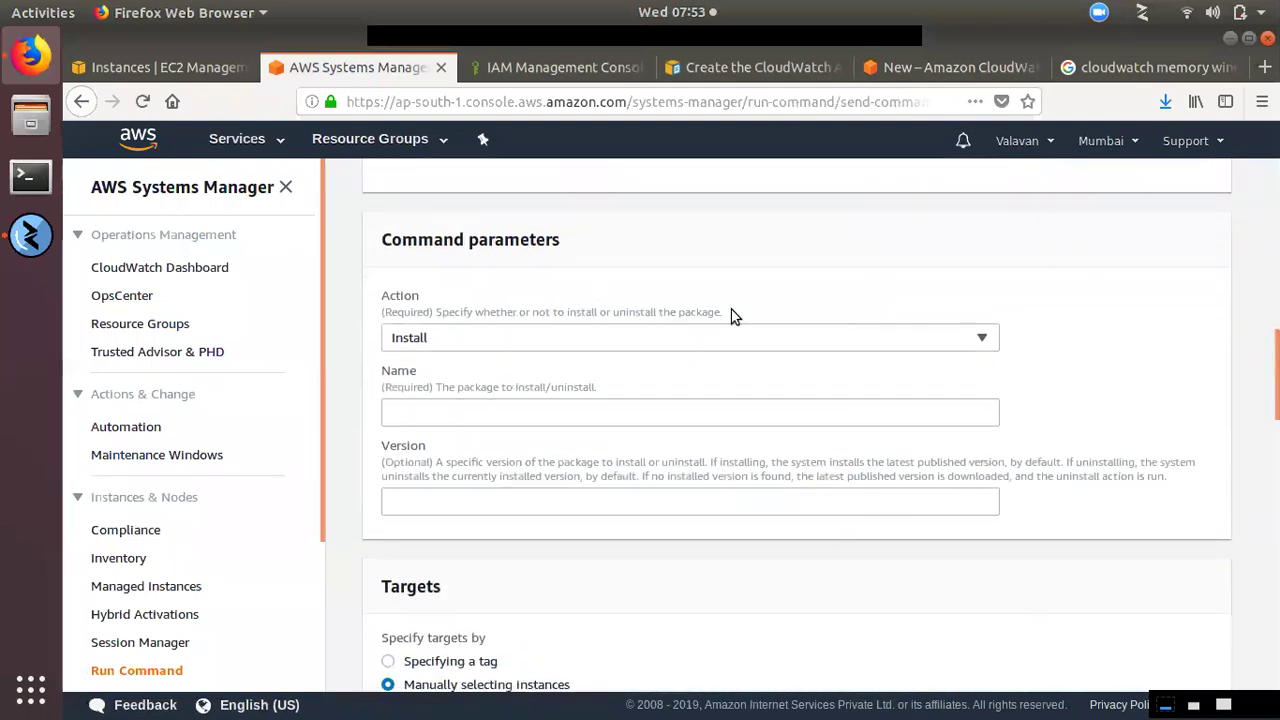
pyautogui.click(427, 414)
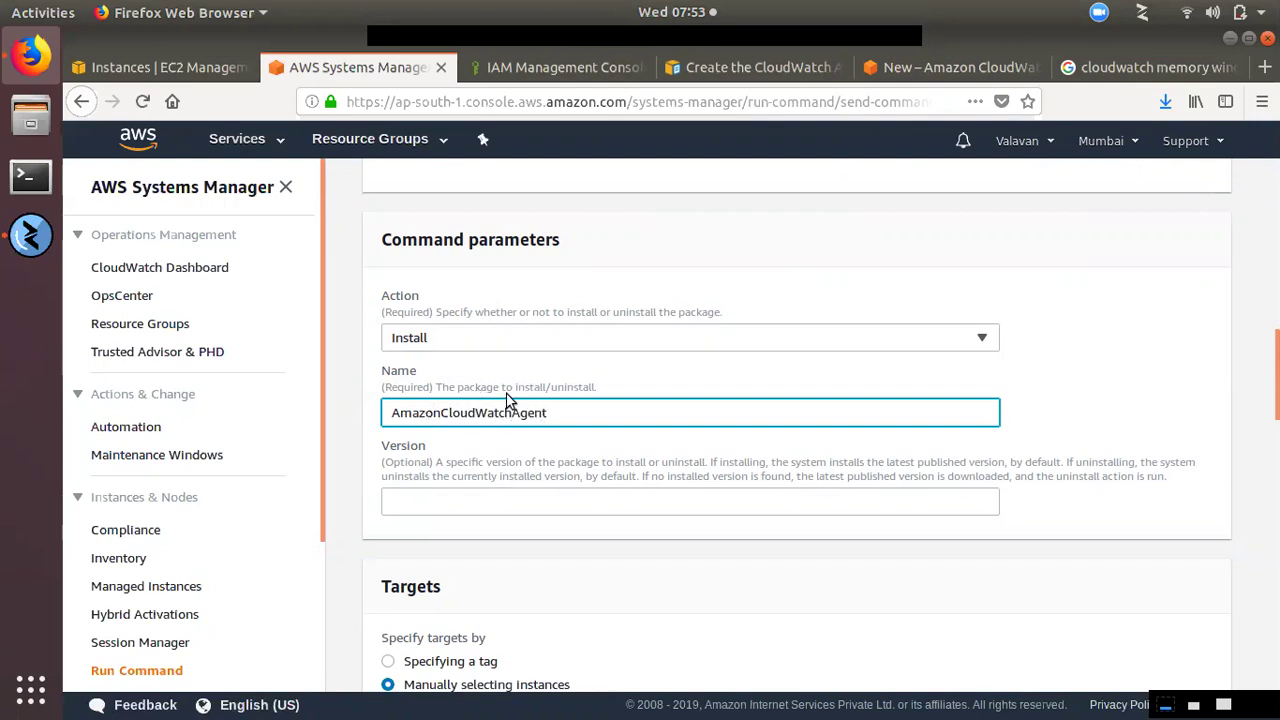
pyautogui.scroll(5, 587, 474)
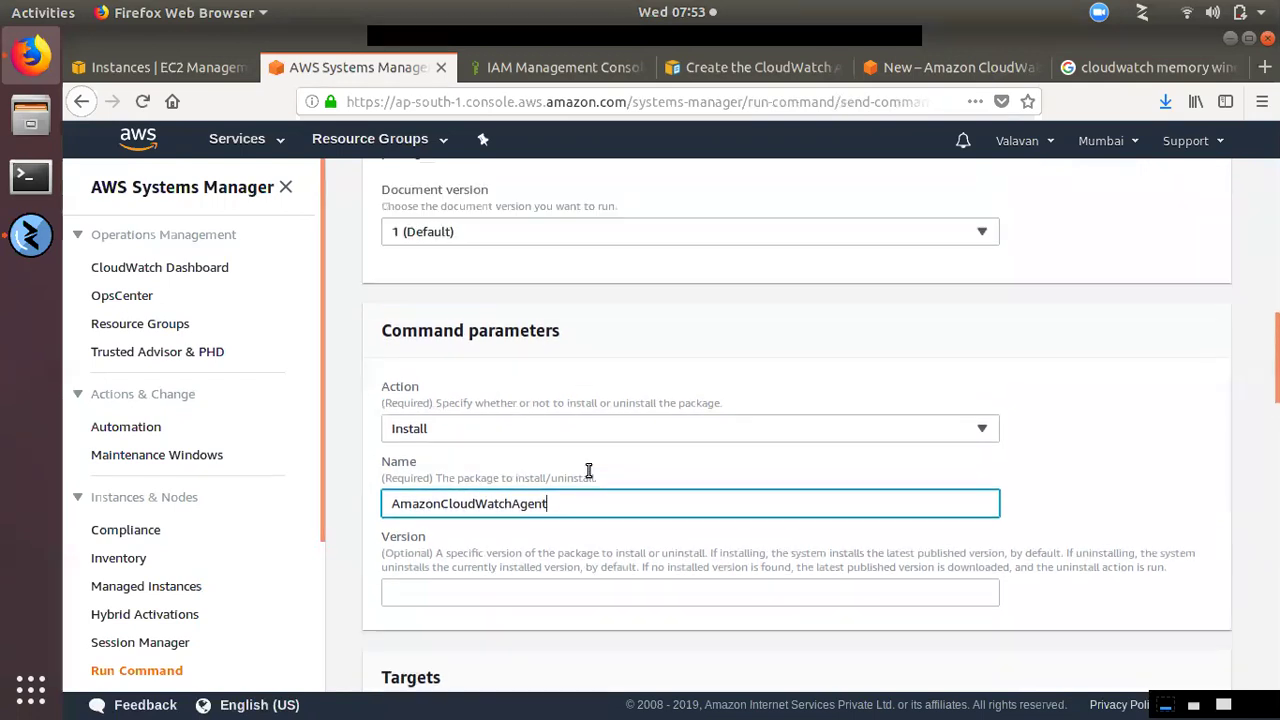
pyautogui.scroll(-3, 586, 434)
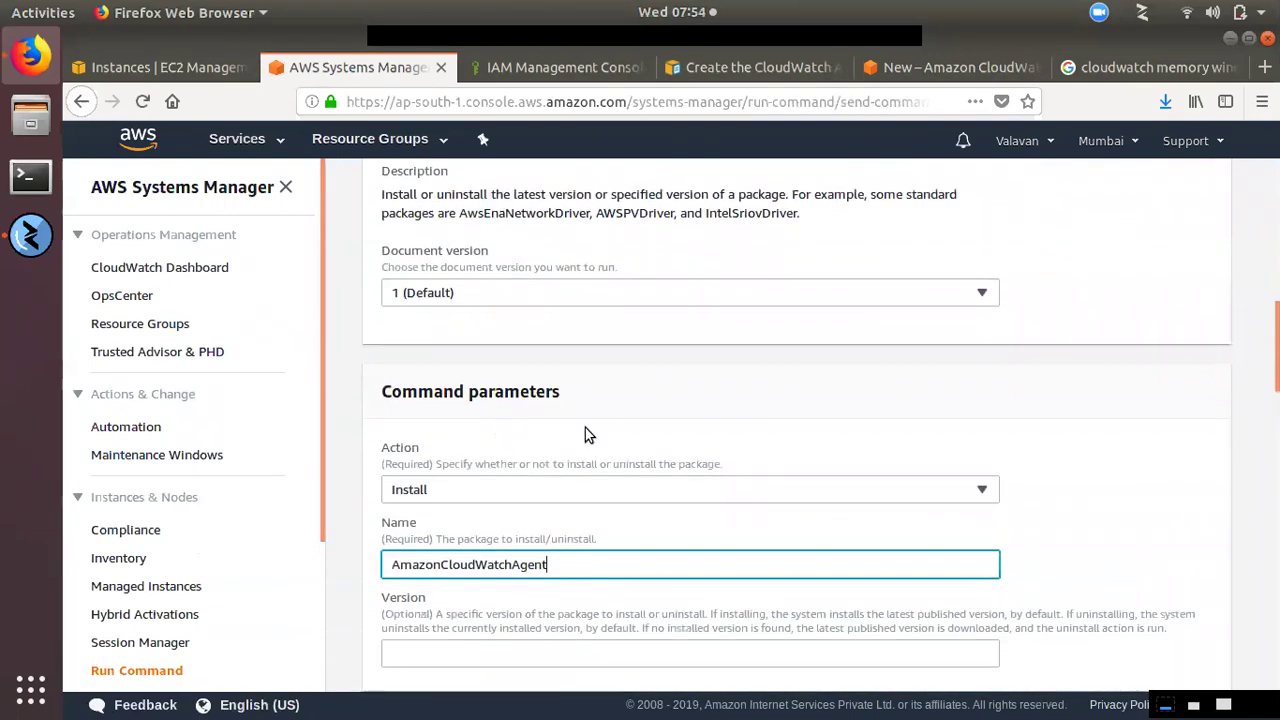
pyautogui.scroll(4, 523, 286)
pyautogui.scroll(-5, 525, 538)
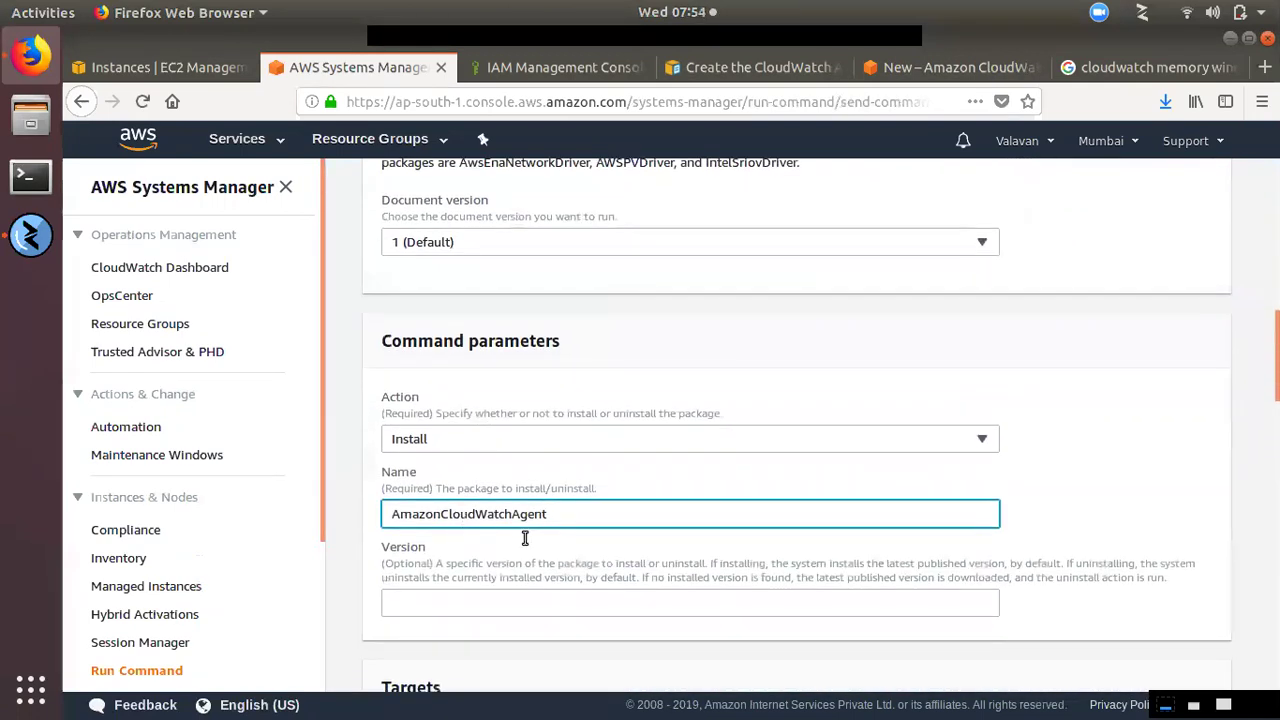
pyautogui.click(442, 445)
pyautogui.click(456, 467)
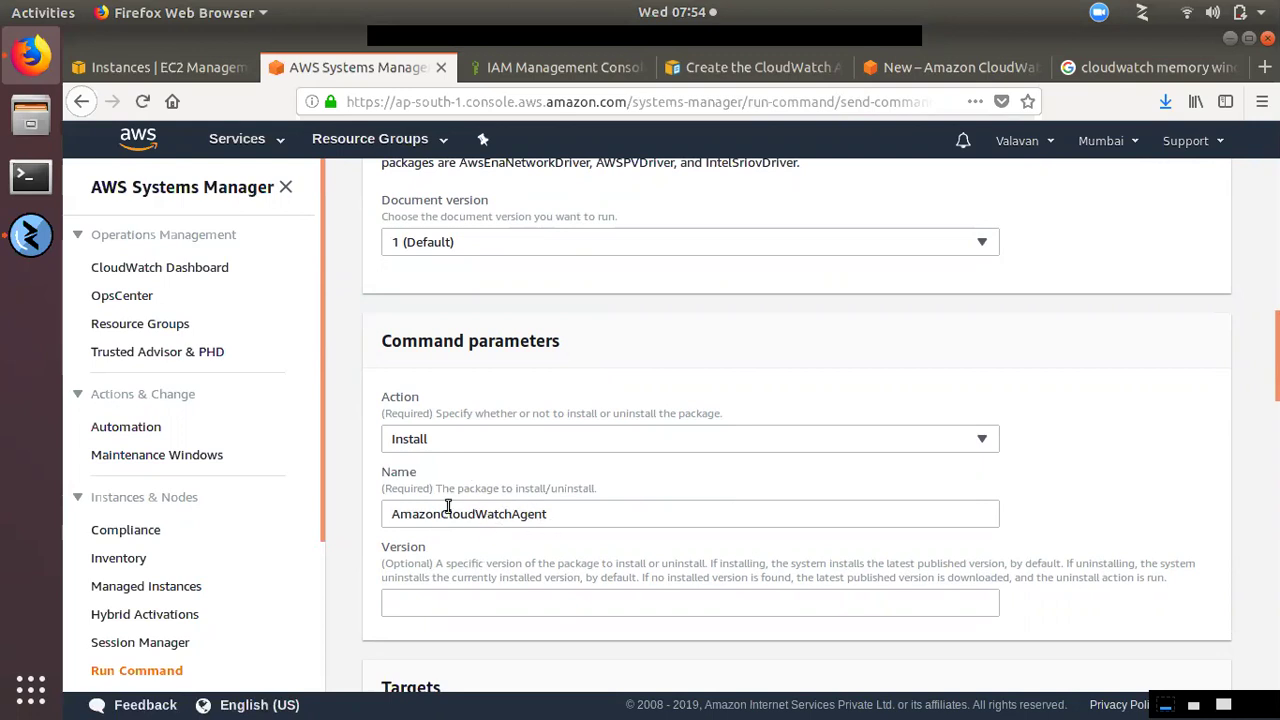
pyautogui.moveTo(552, 514); pyautogui.dragTo(370, 514)
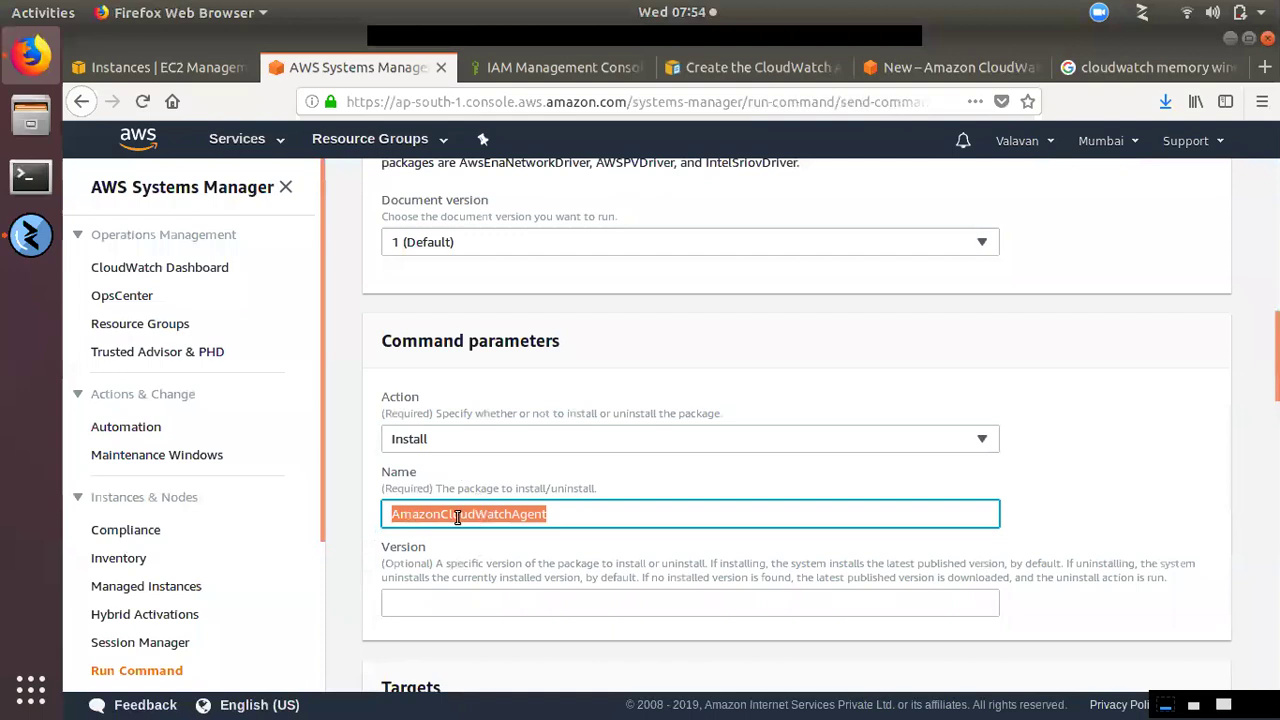
# - Run the command on the listed running instance with writing output to an S3 bucket disabled
pyautogui.scroll(-8, 617, 560)
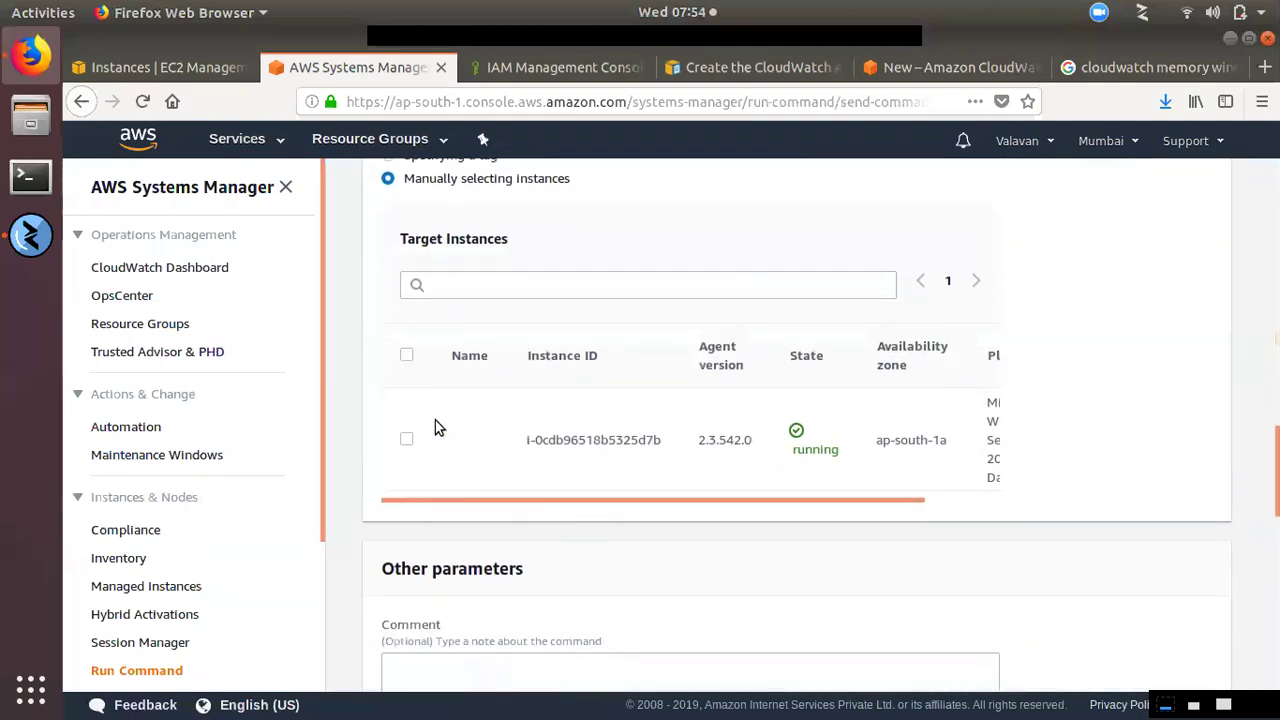
pyautogui.click(407, 355)
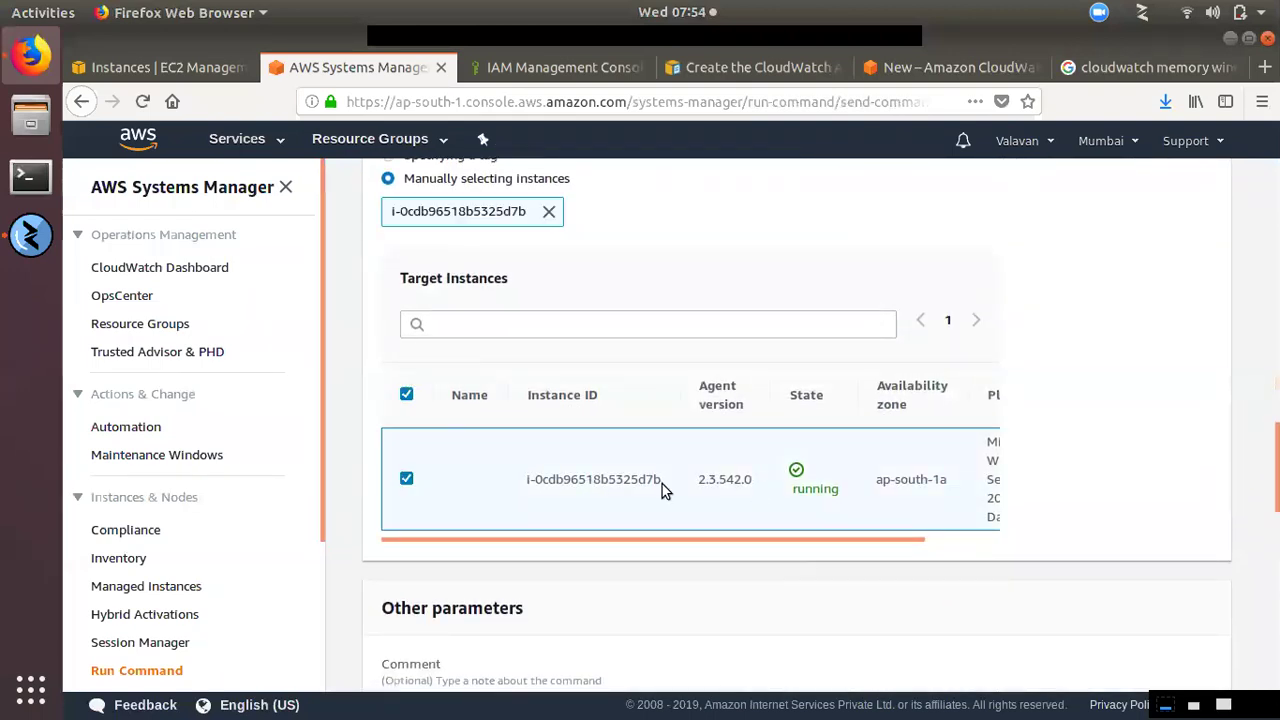
pyautogui.scroll(-6, 589, 560)
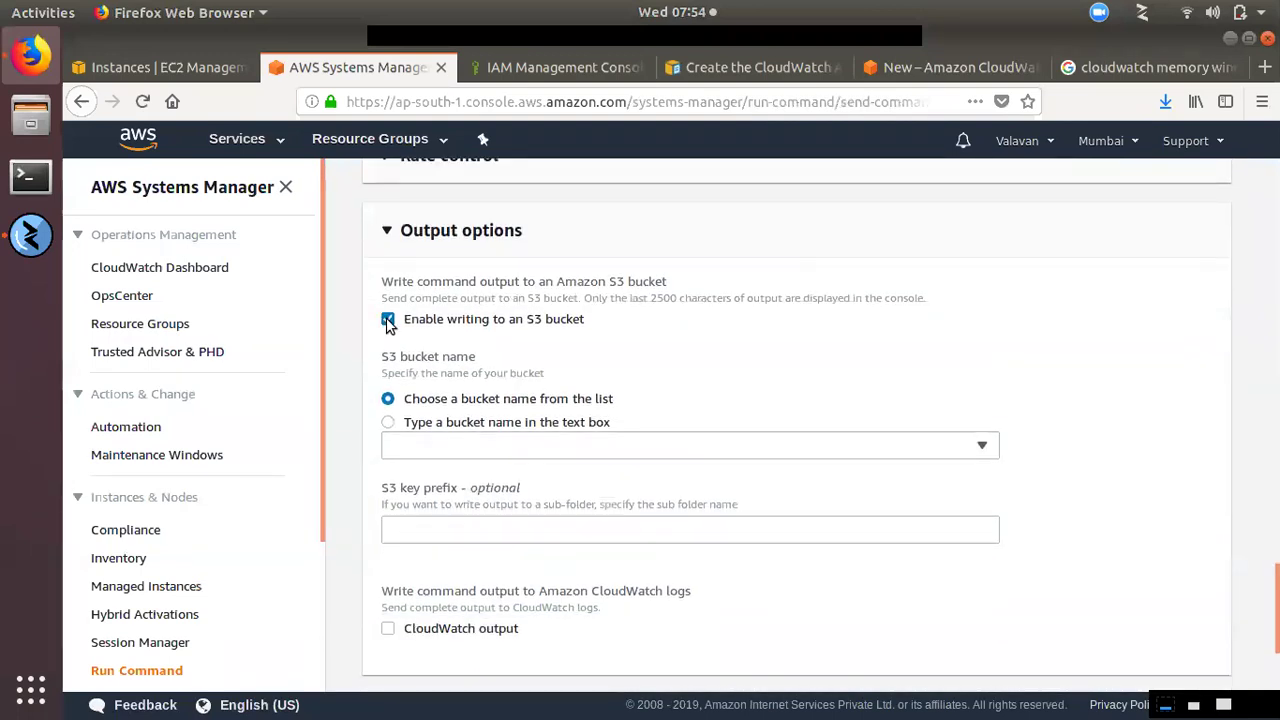
pyautogui.click(389, 319)
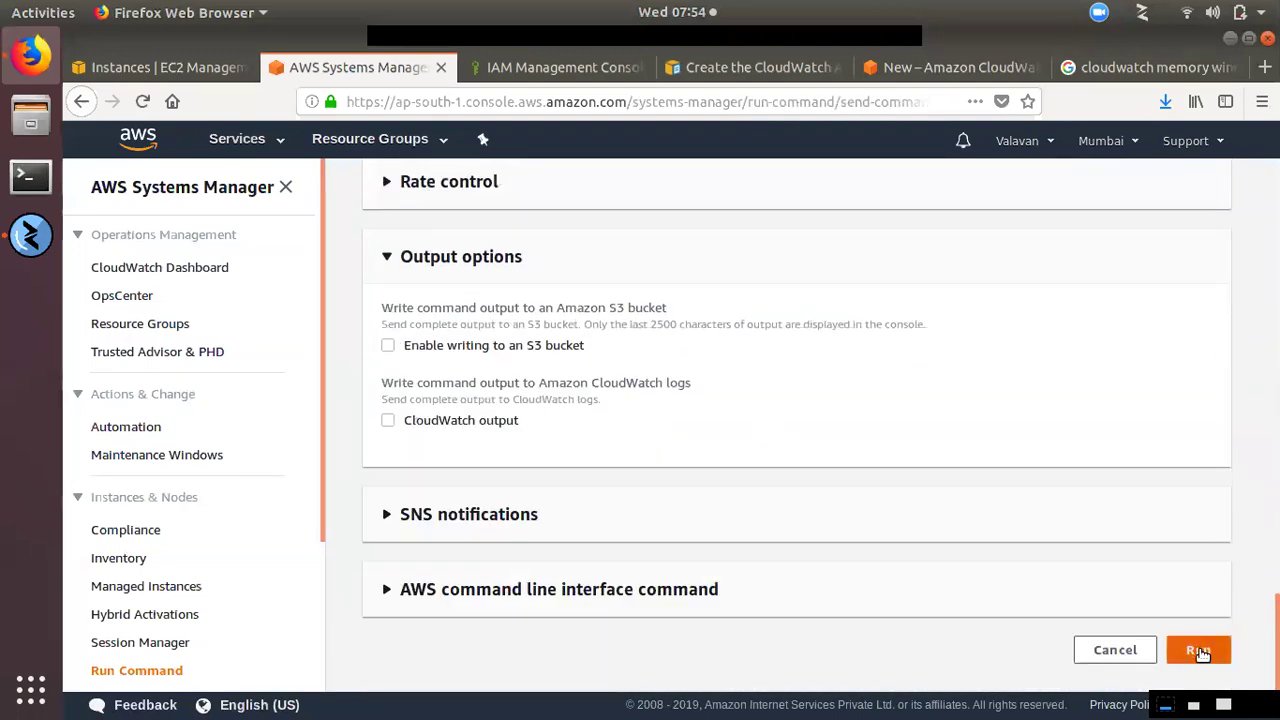
pyautogui.click(1210, 656)
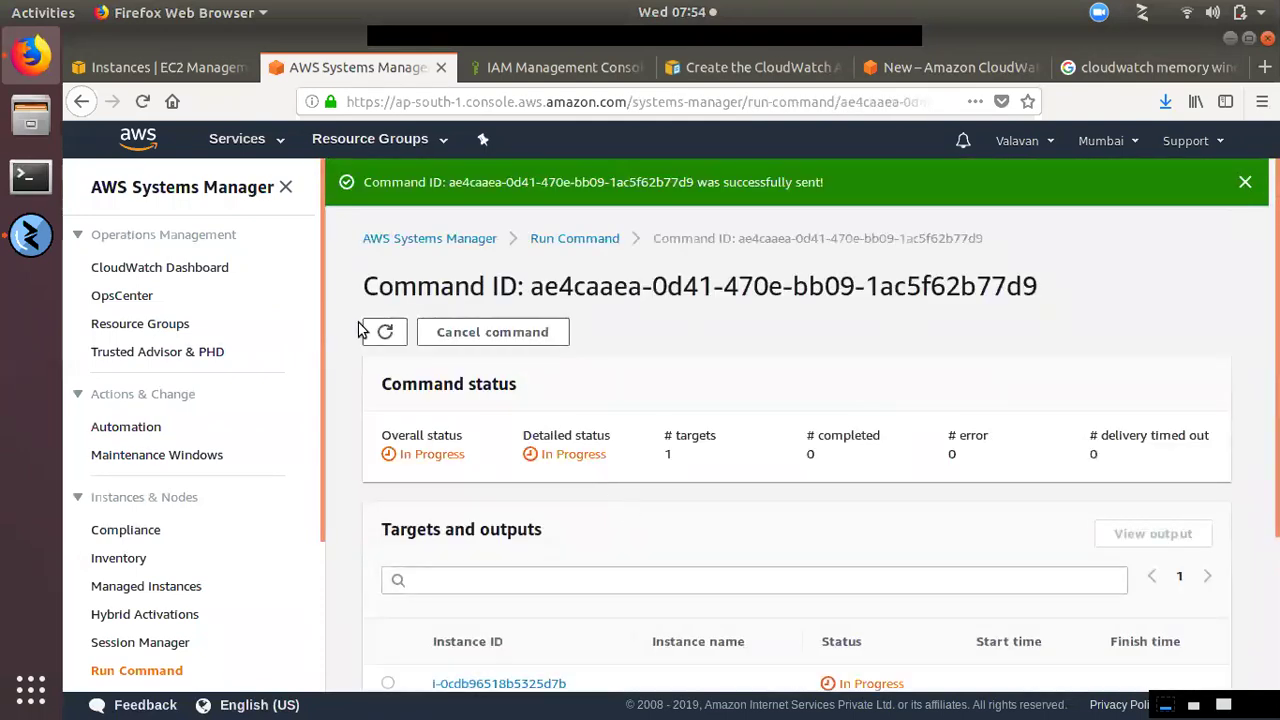
# - Refresh the command details page to check the execution status and the target's output entry
pyautogui.click(385, 334)
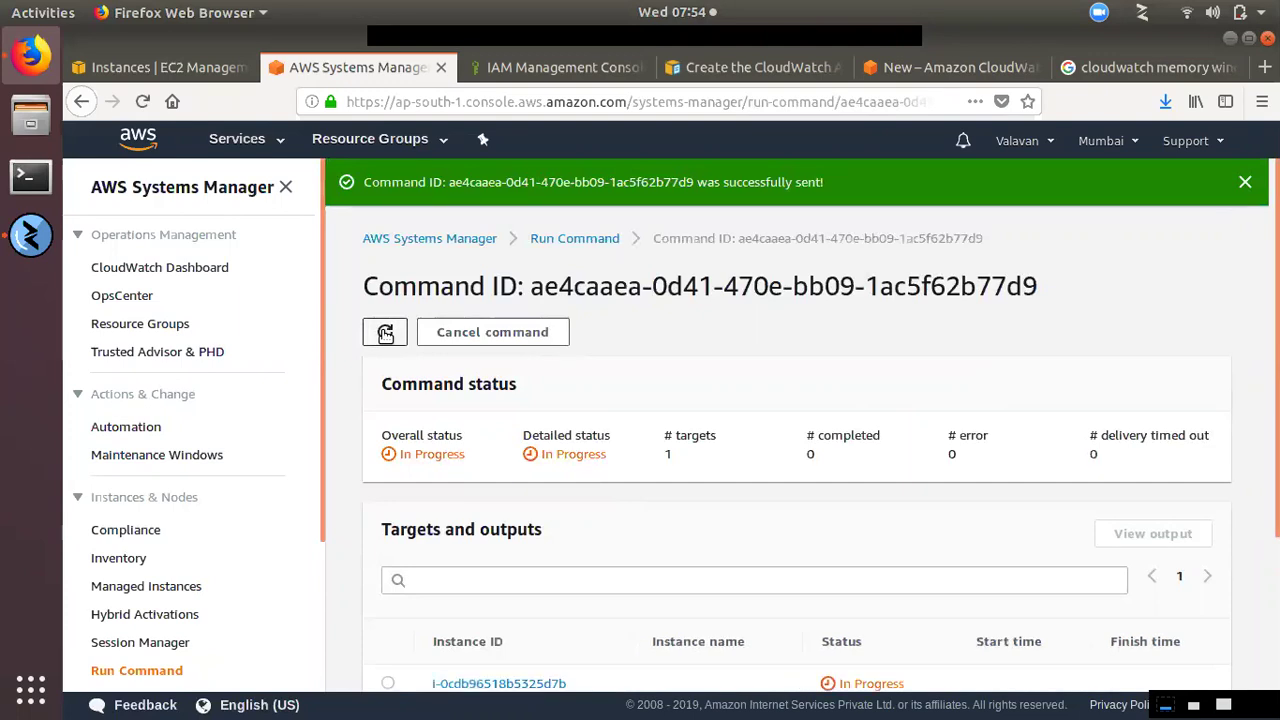
pyautogui.scroll(-3, 370, 443)
pyautogui.scroll(3, 370, 443)
pyautogui.click(385, 332)
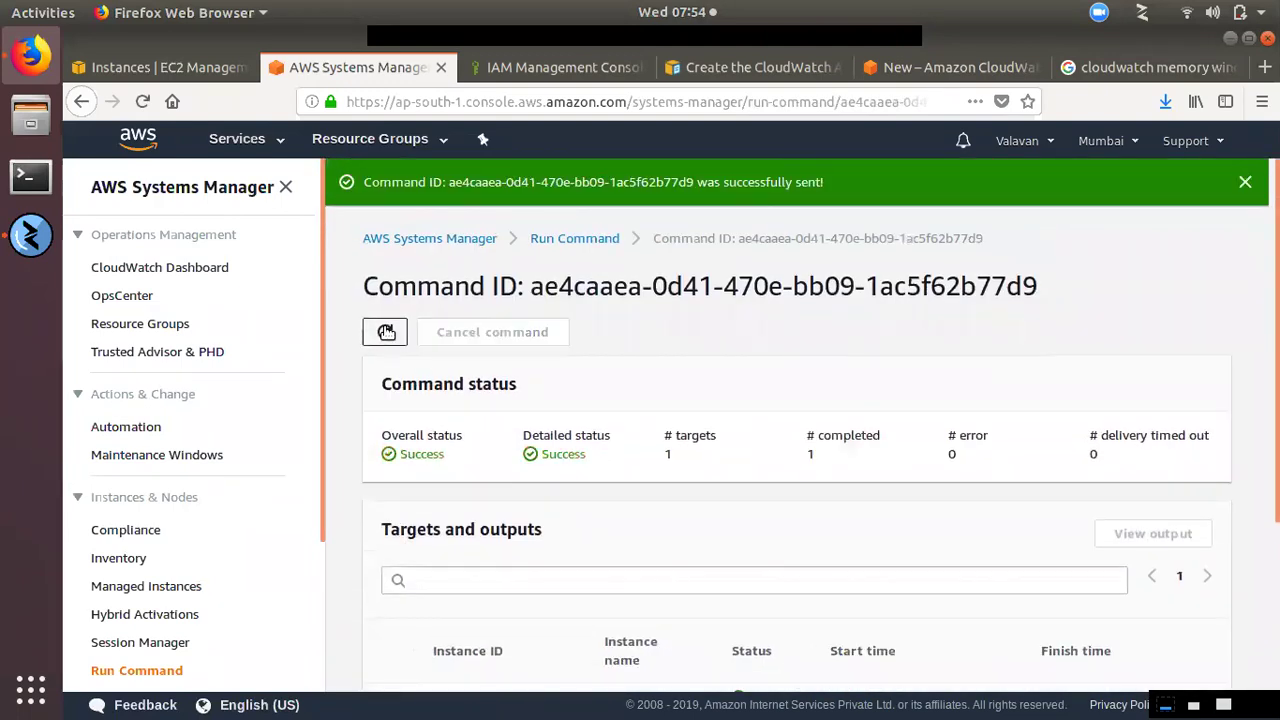
# - Switch to the Remmina remote desktop and open the folder C:\Program Files\Amazon\AmazonCloudWatchAgent
pyautogui.click(30, 235)
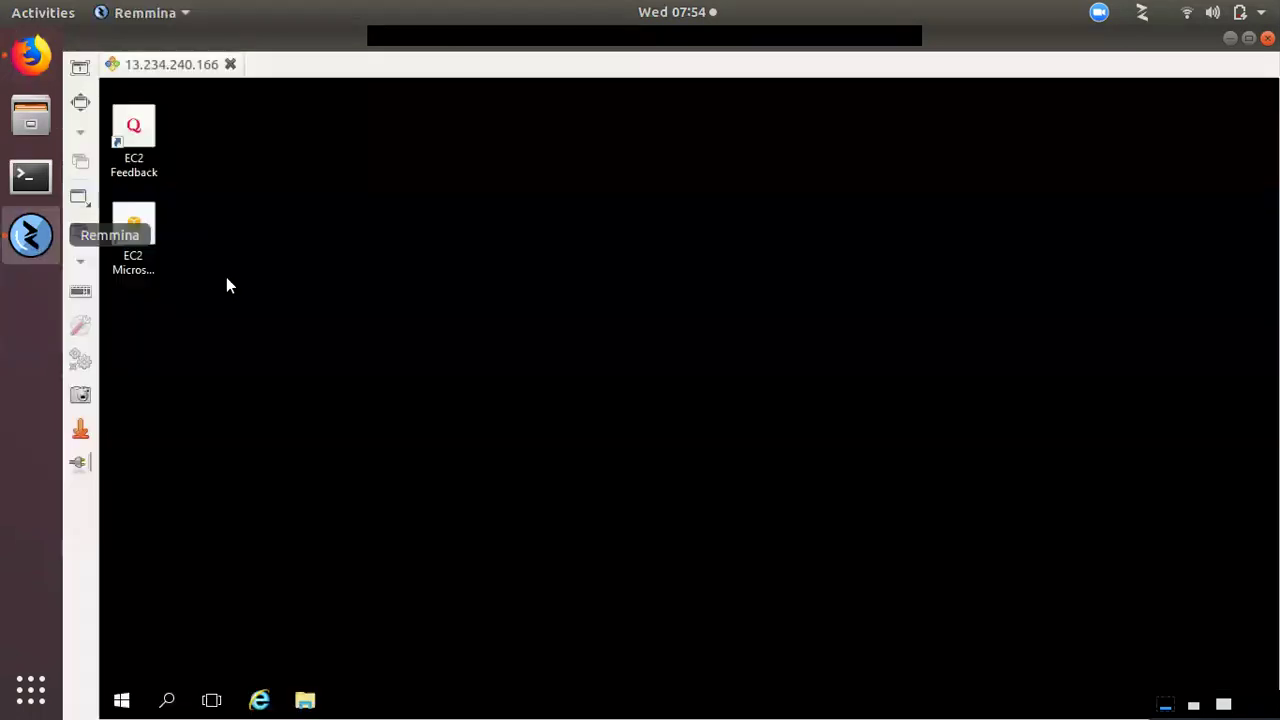
pyautogui.click(304, 697)
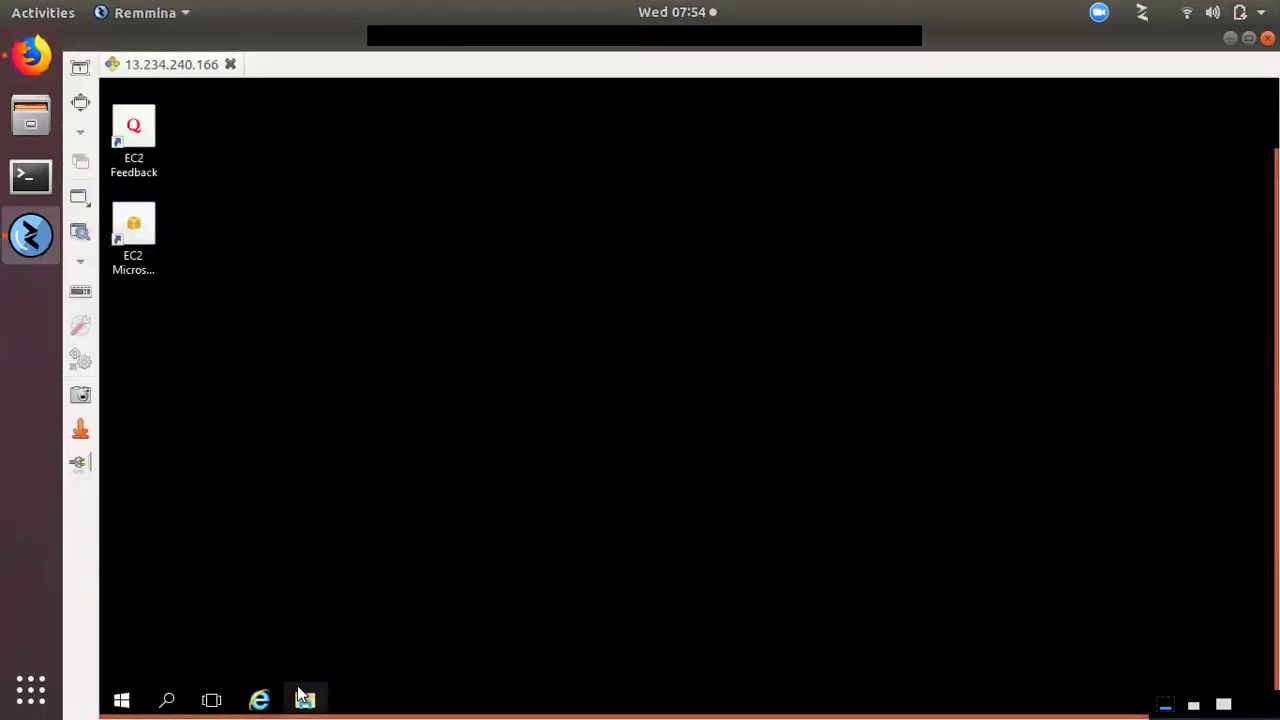
pyautogui.click(284, 299)
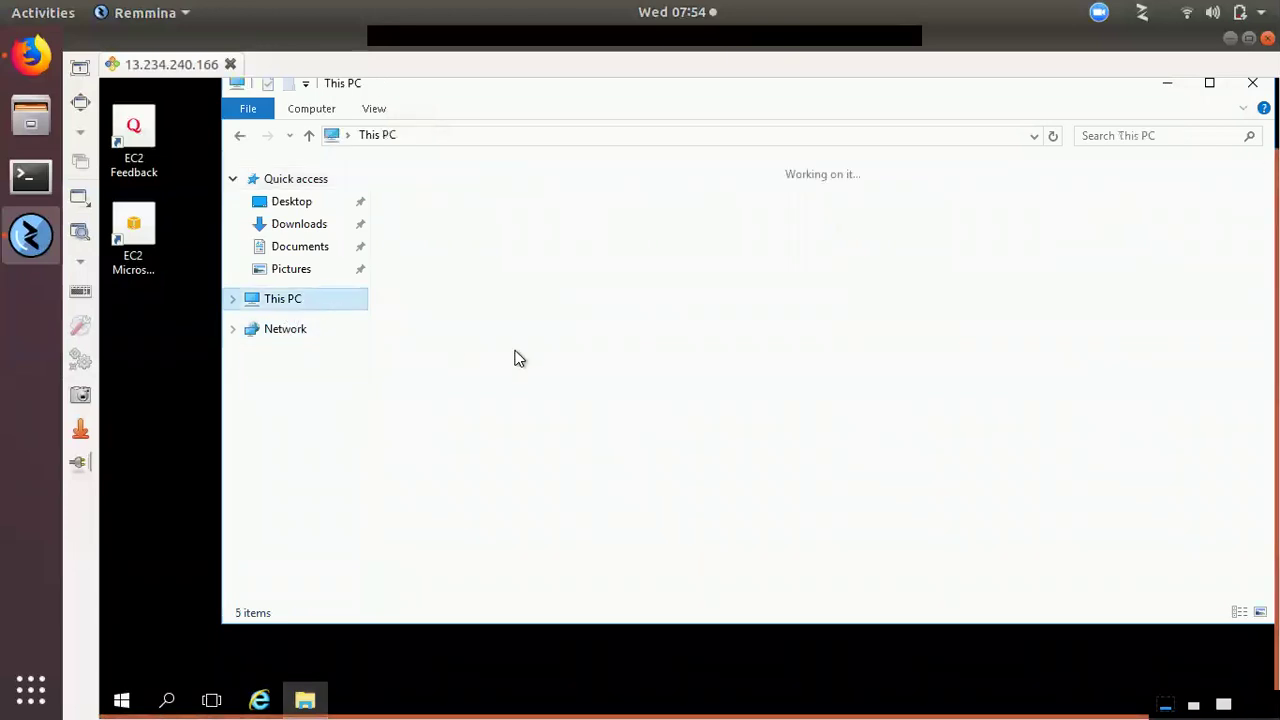
pyautogui.doubleClick(503, 342)
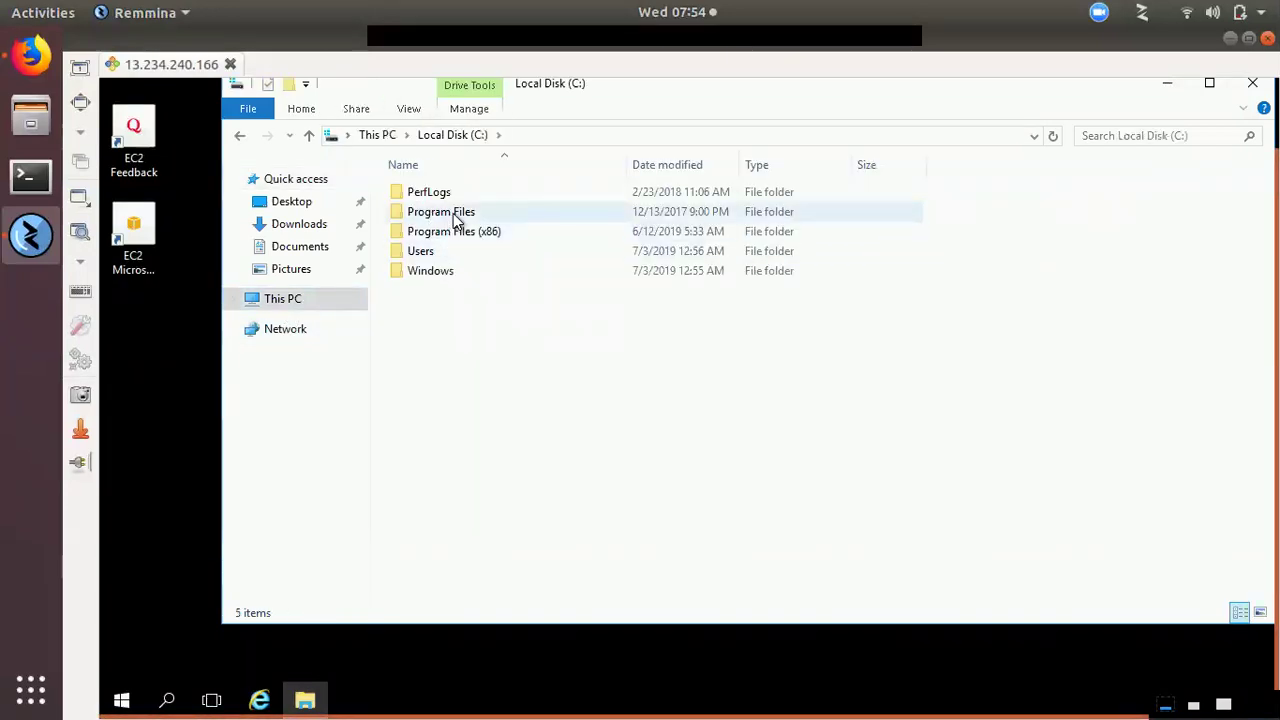
pyautogui.doubleClick(453, 211)
pyautogui.doubleClick(441, 200)
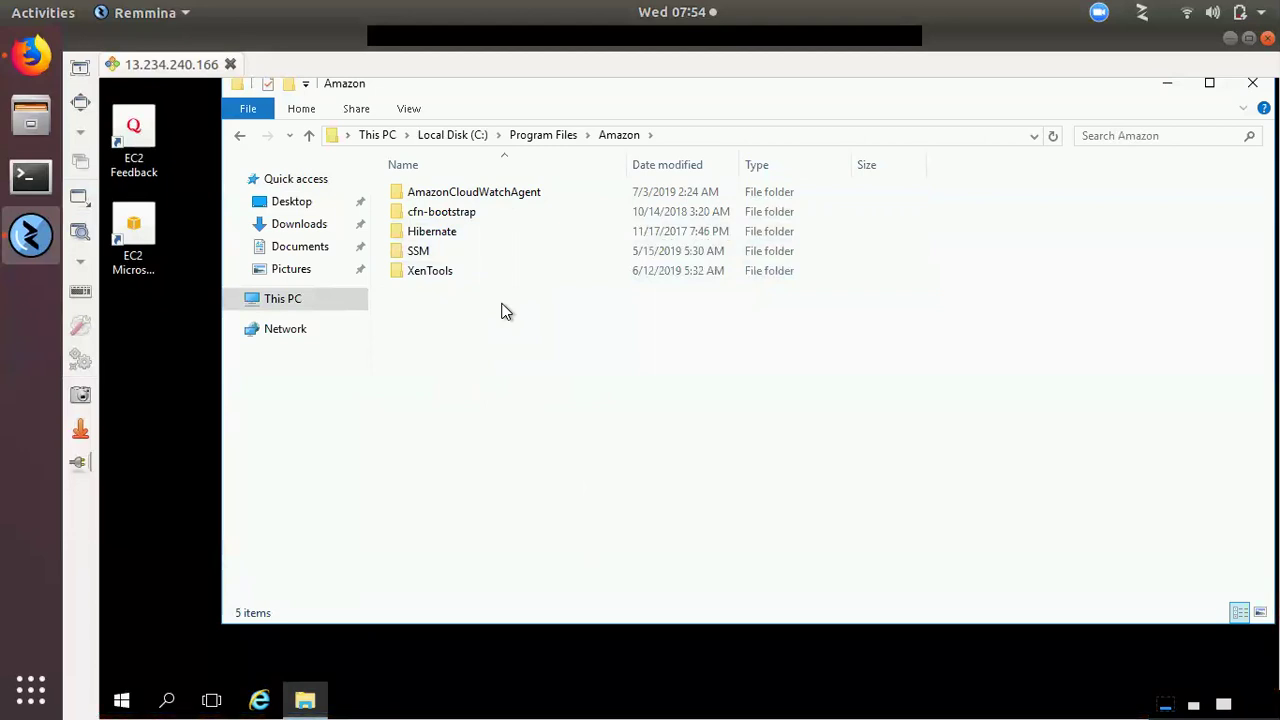
pyautogui.doubleClick(516, 194)
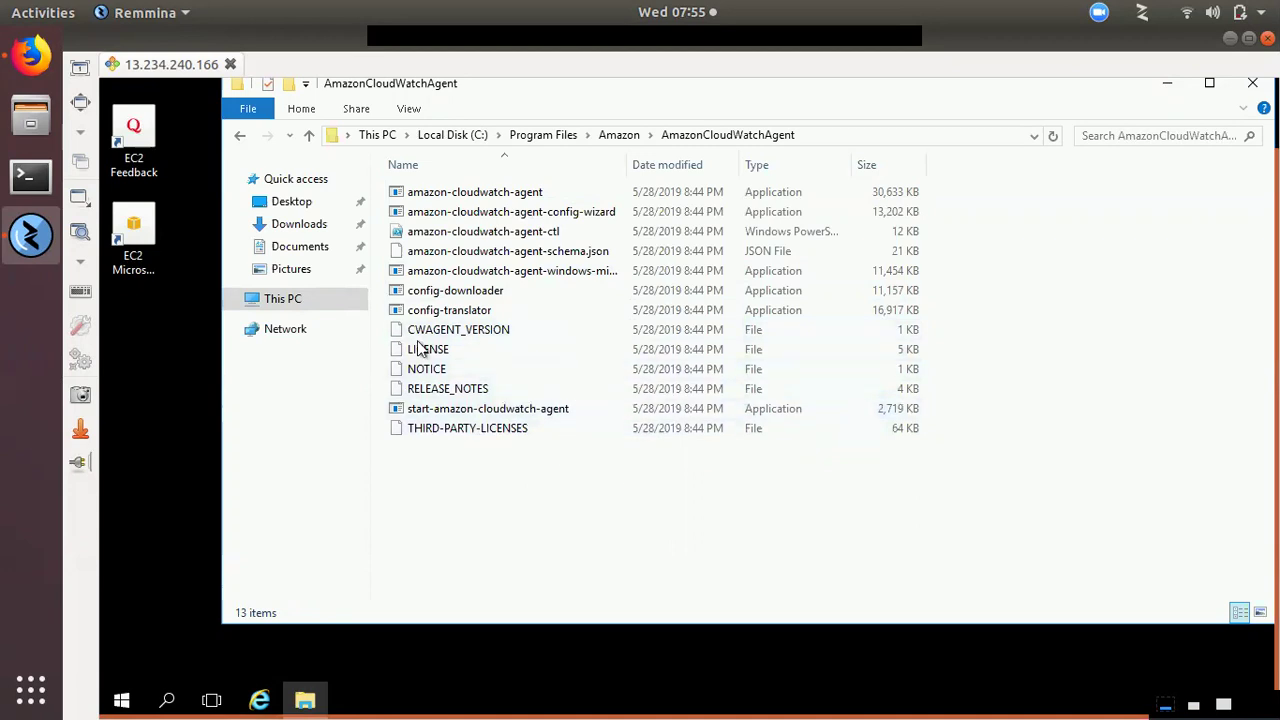
# - Run amazon-cloudwatch-agent-config-wizard as administrator and reposition its console window so the prompts are fully readable
pyautogui.click(514, 218)
pyautogui.rightClick(509, 218)
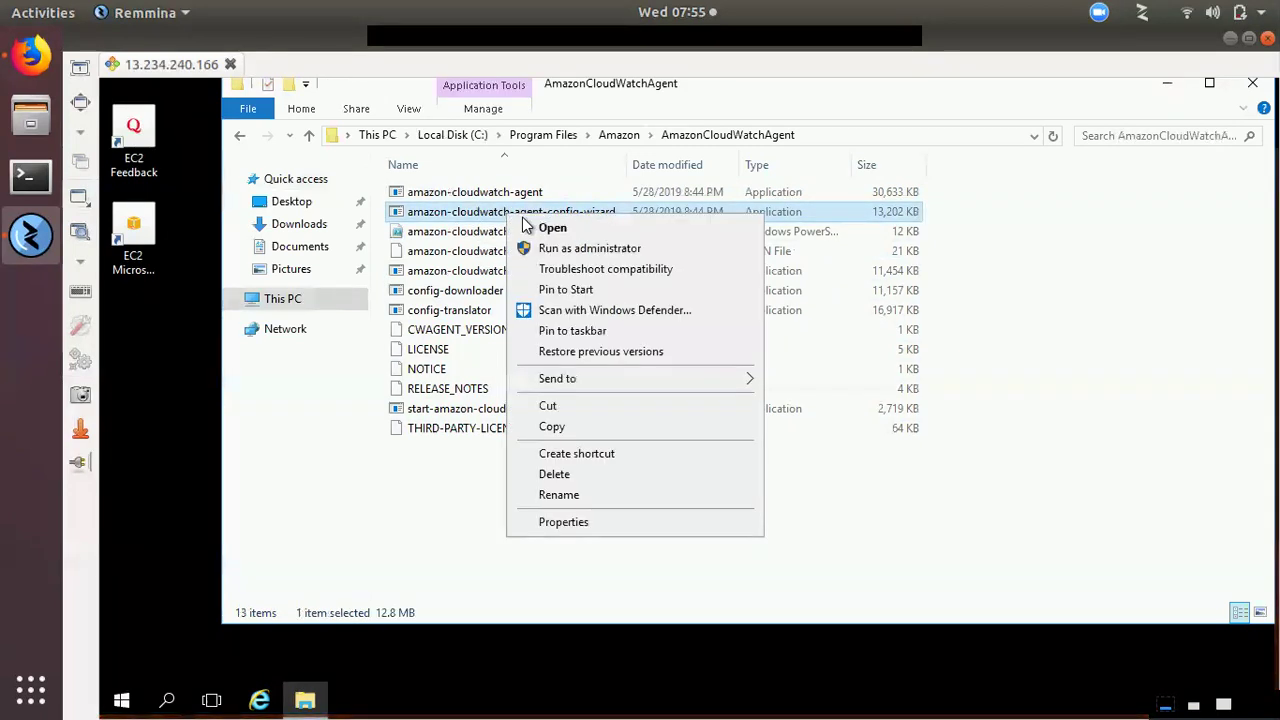
pyautogui.click(588, 250)
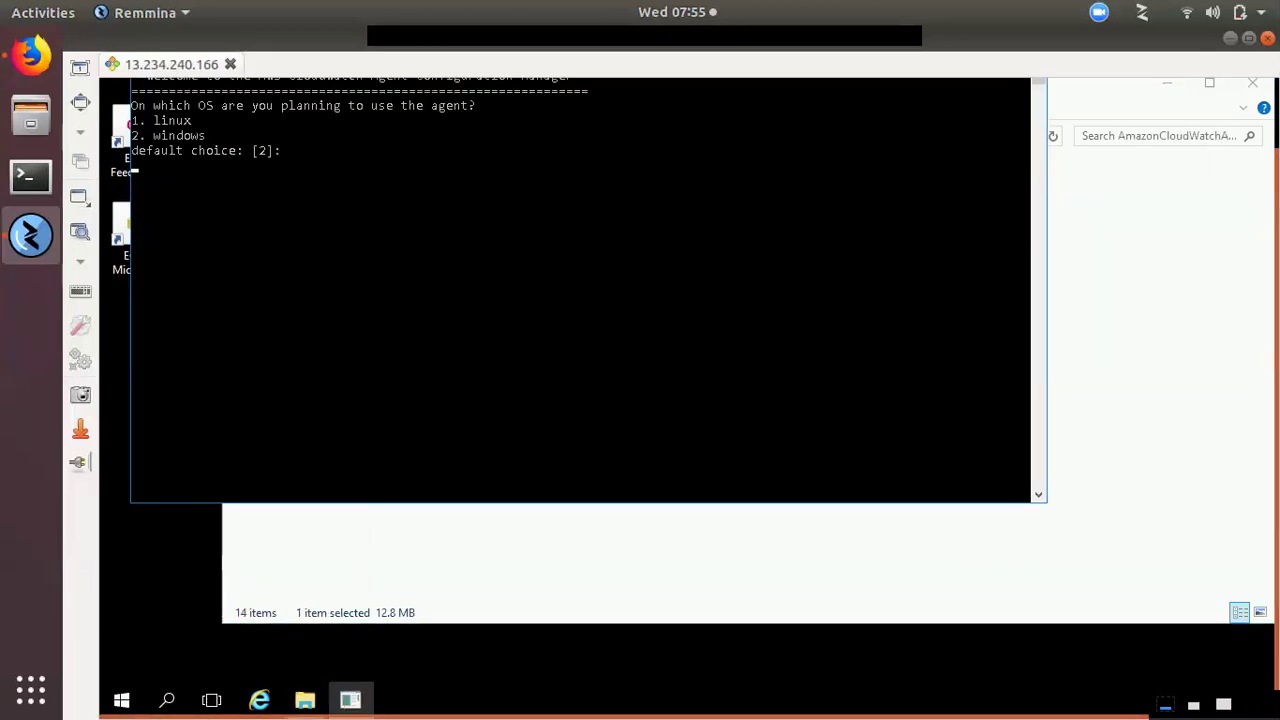
pyautogui.moveTo(341, 96); pyautogui.dragTo(543, 170)
pyautogui.moveTo(464, 189); pyautogui.dragTo(588, 211)
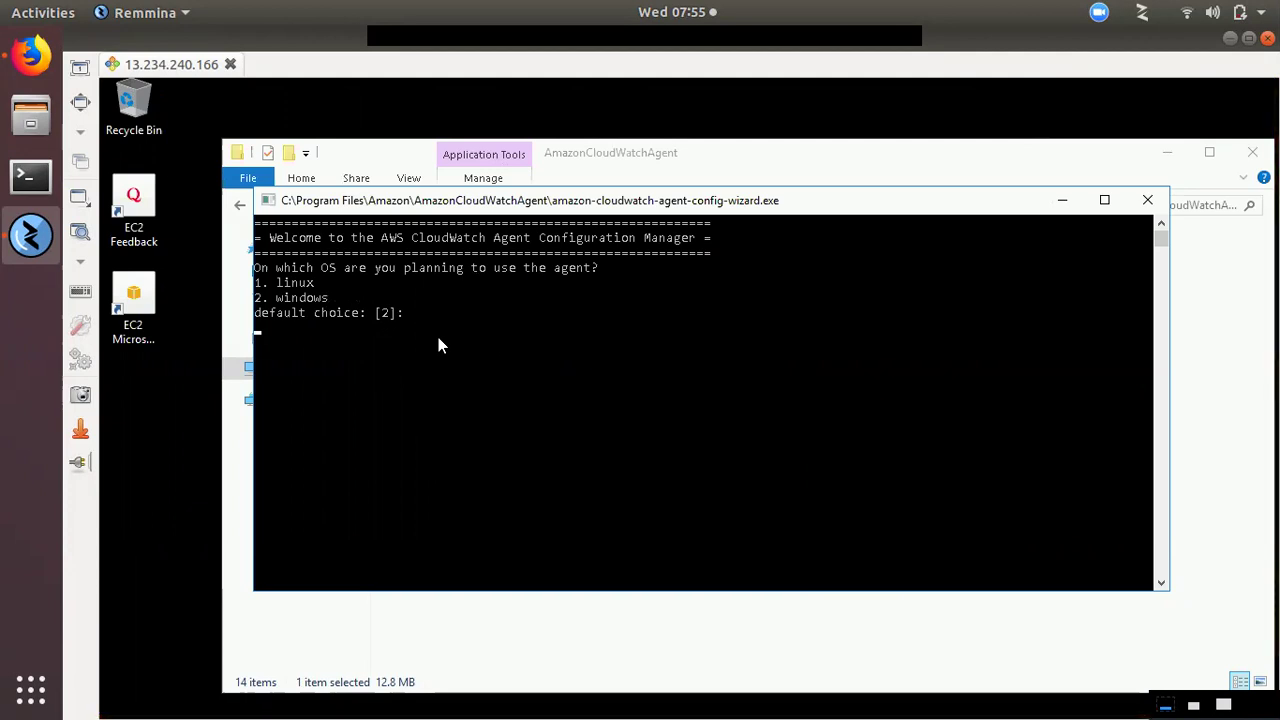
# - Configure the wizard for windows on EC2, with the StatsD daemon off and no existing CloudWatch Log Agent configuration to import
pyautogui.press('Return')
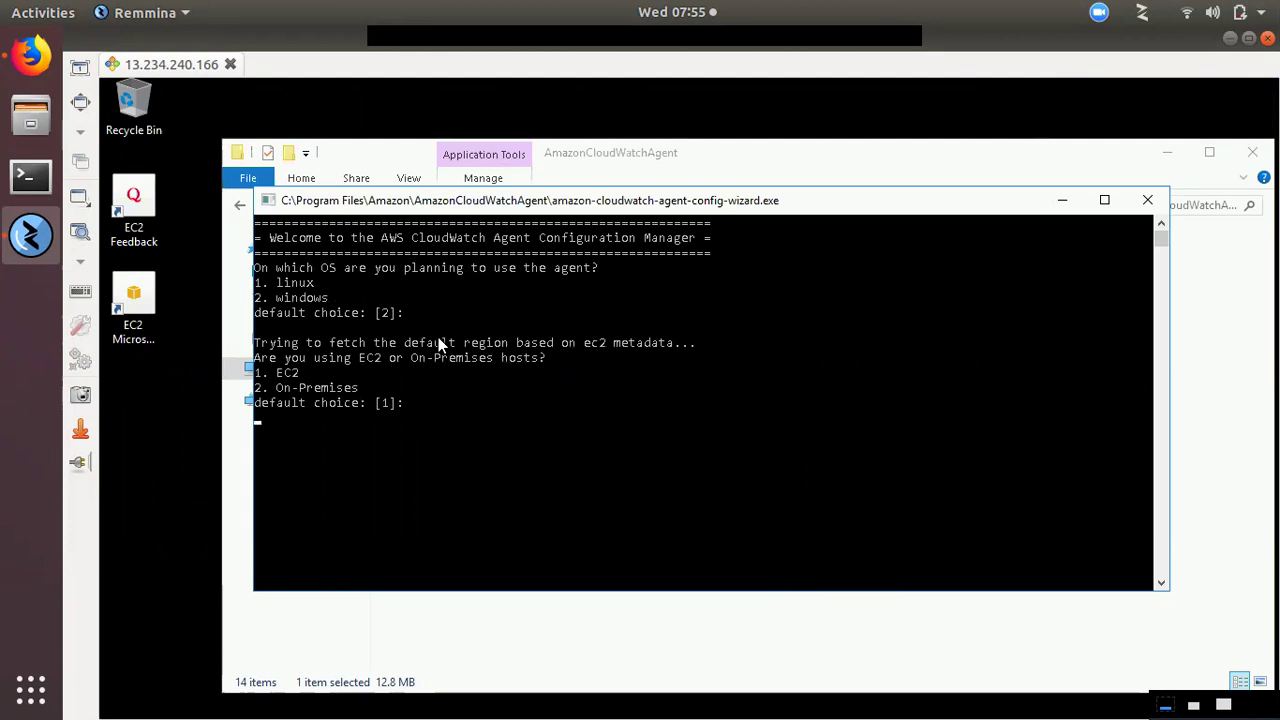
pyautogui.press('Return')
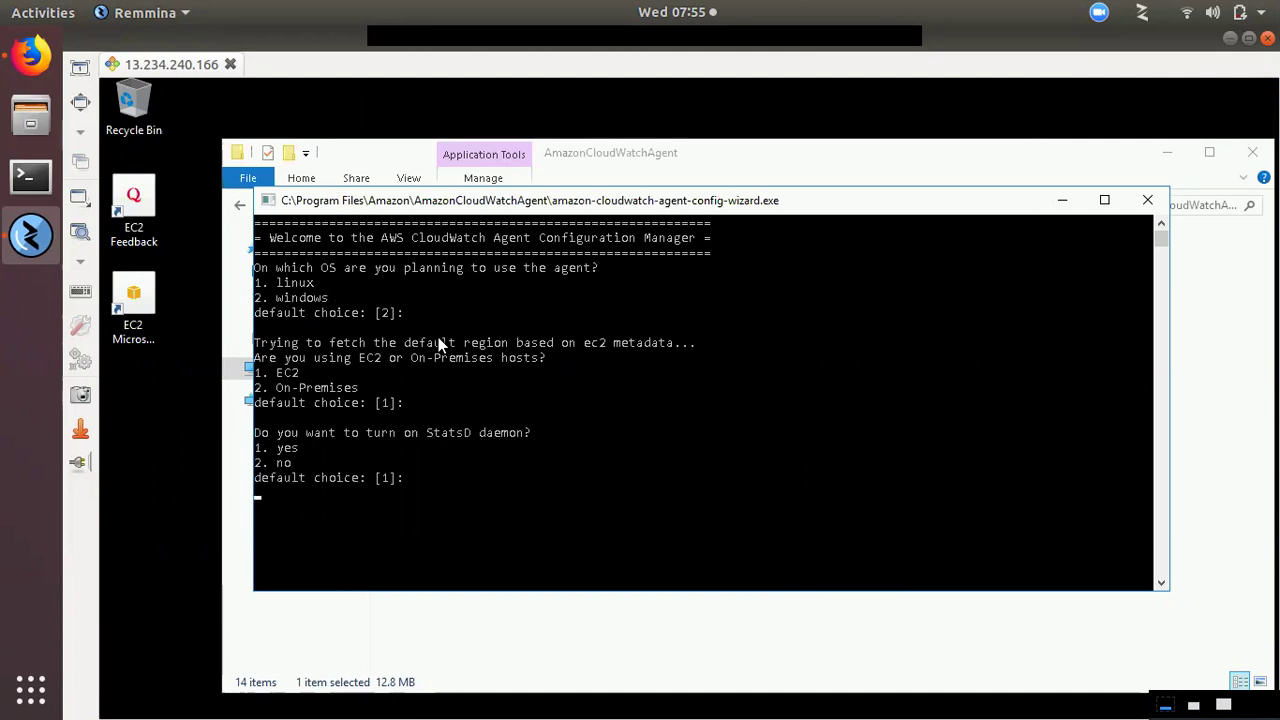
pyautogui.write('2')
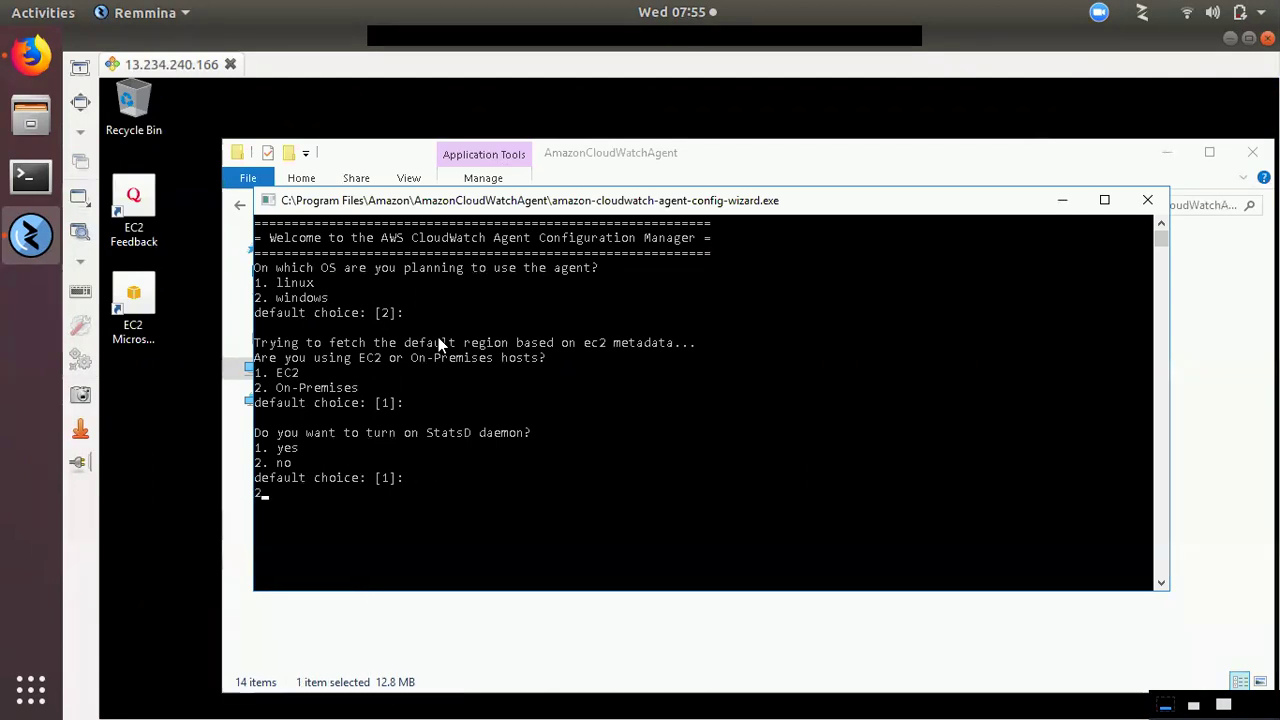
pyautogui.press('Return')
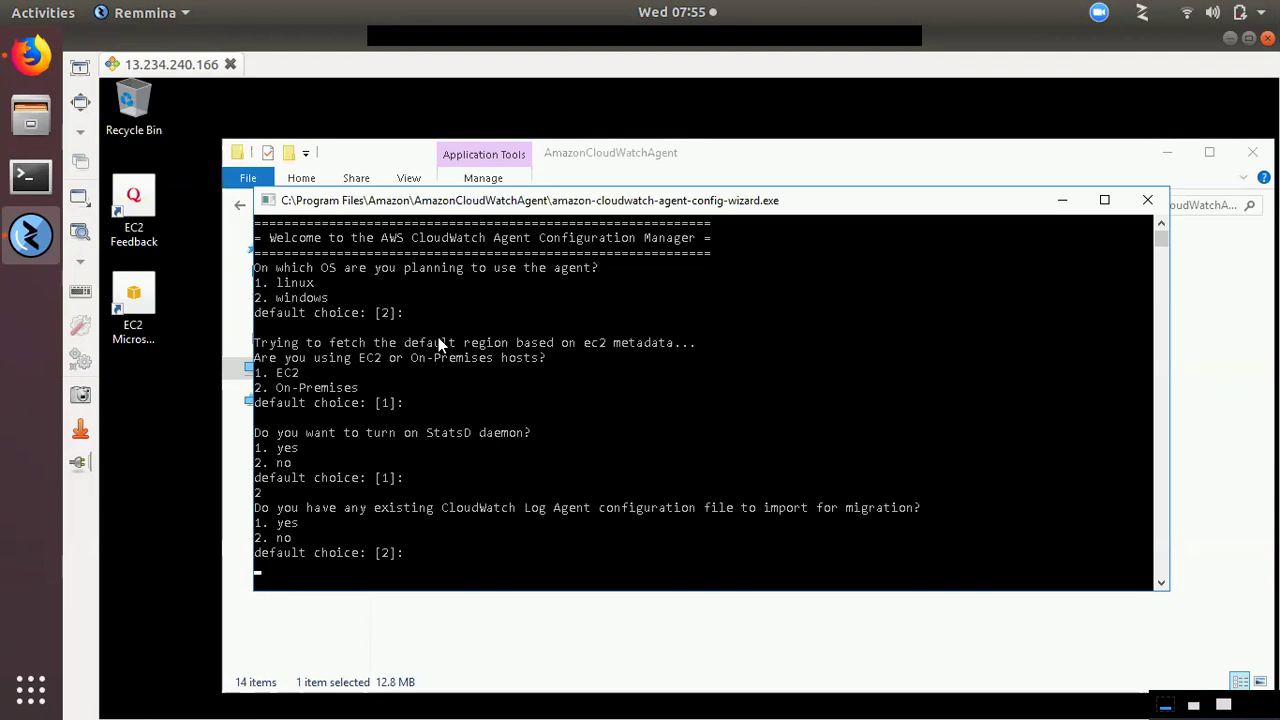
pyautogui.press('Return')
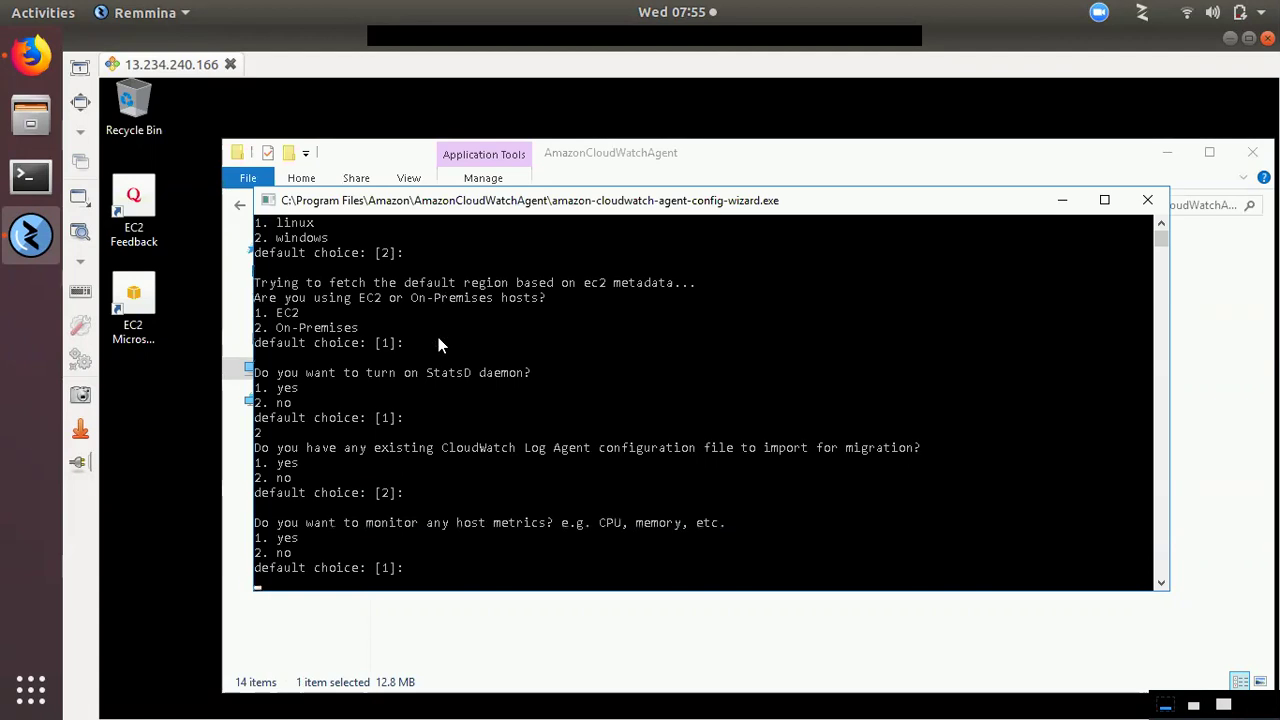
# - Enable host metrics with EC2 dimensions, no per-core CPU metrics, and a 60s collection resolution
pyautogui.moveTo(420, 200); pyautogui.dragTo(412, 147)
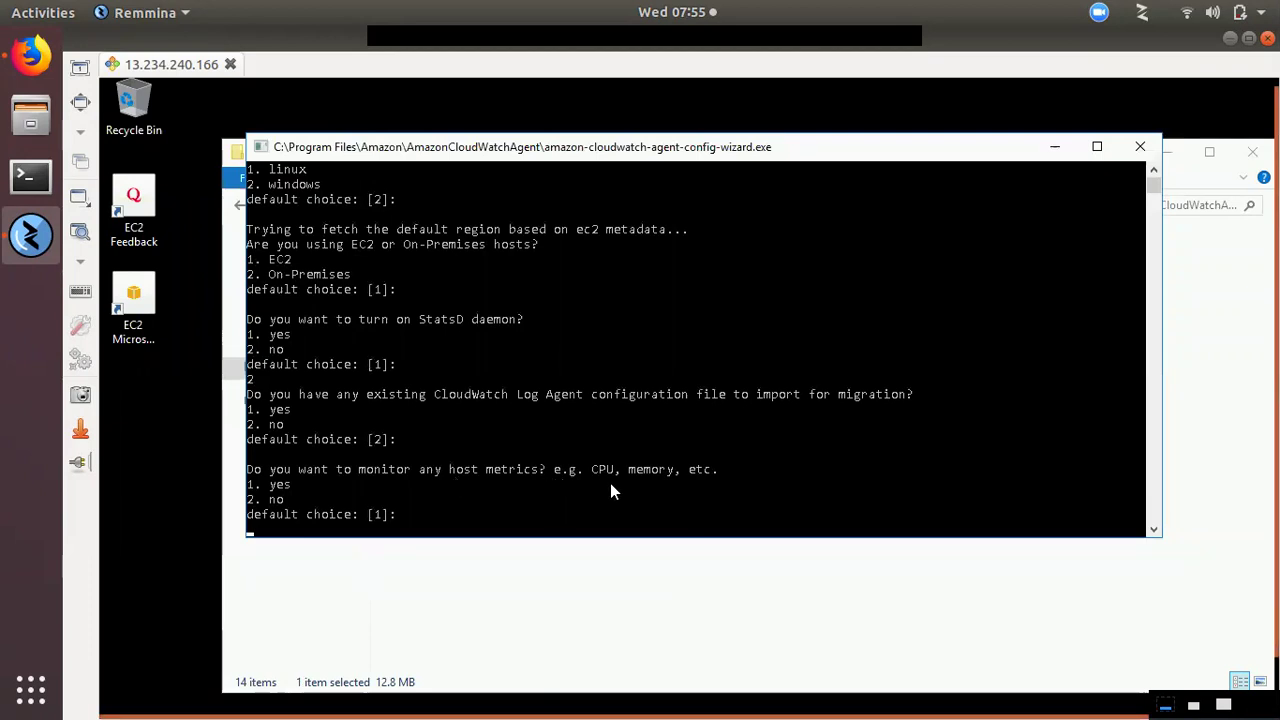
pyautogui.write('1')
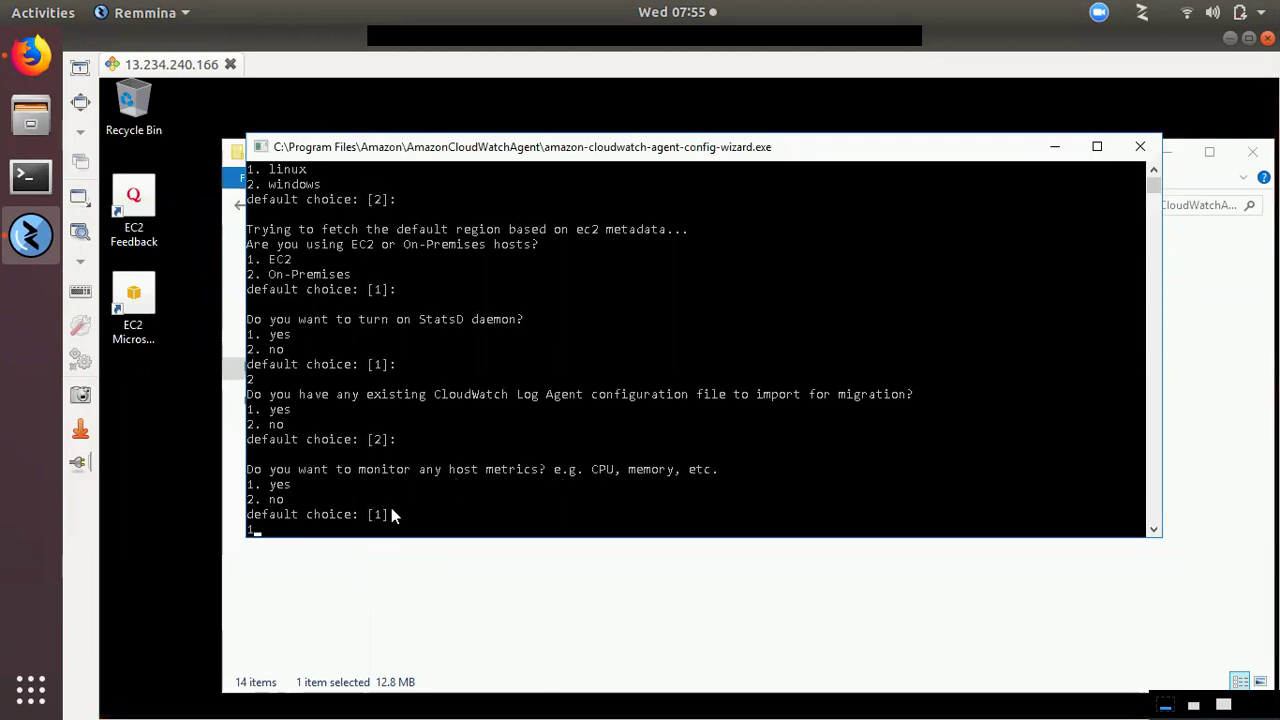
pyautogui.press('Return')
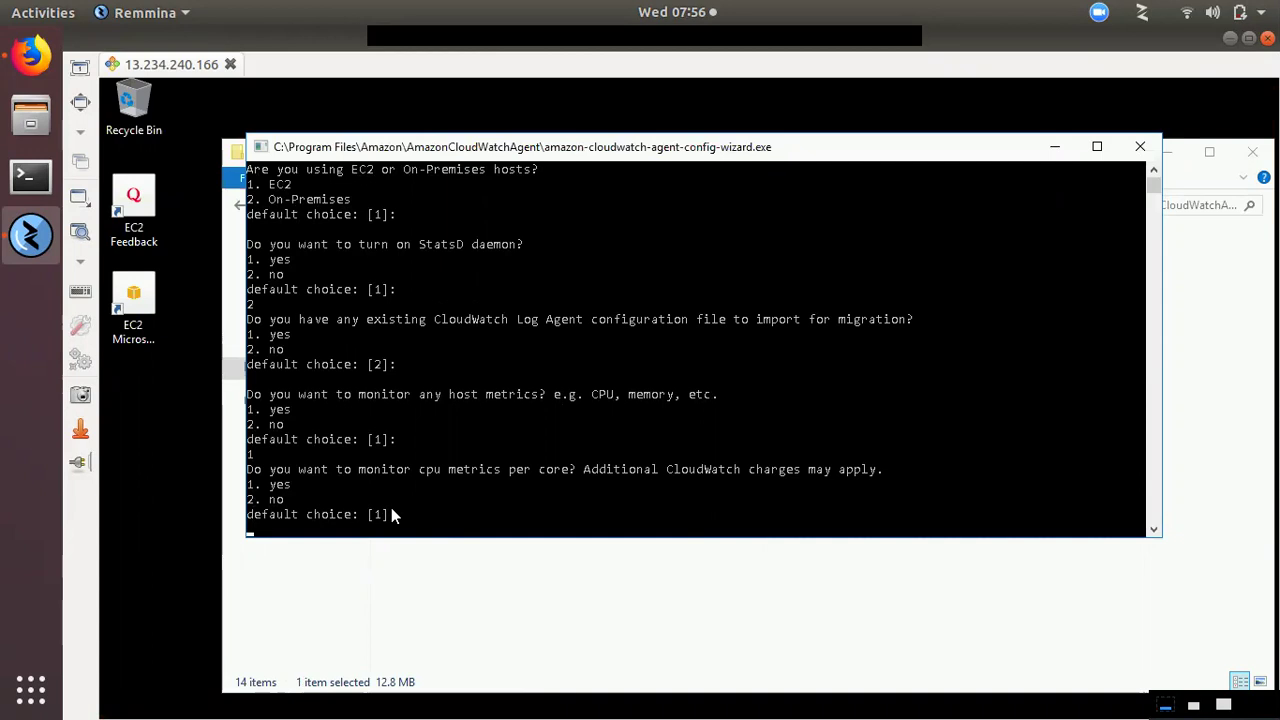
pyautogui.write('2')
pyautogui.press('Return')
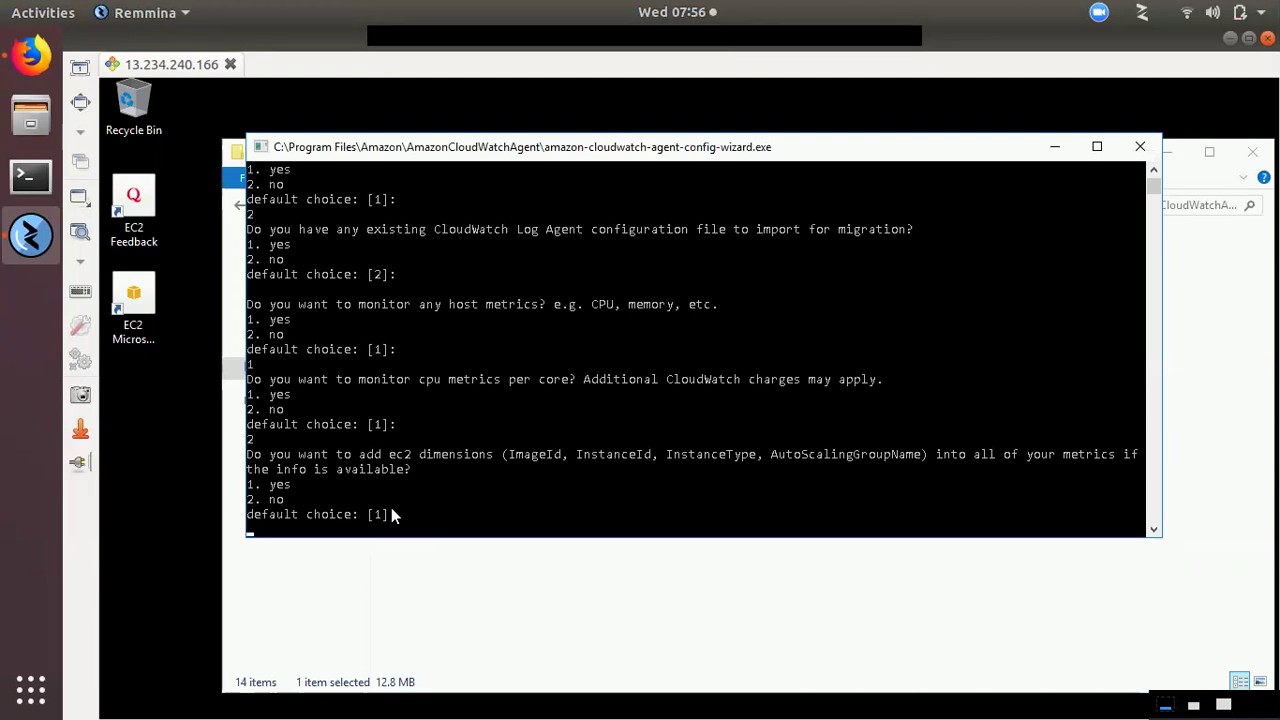
pyautogui.write('1')
pyautogui.press('Return')
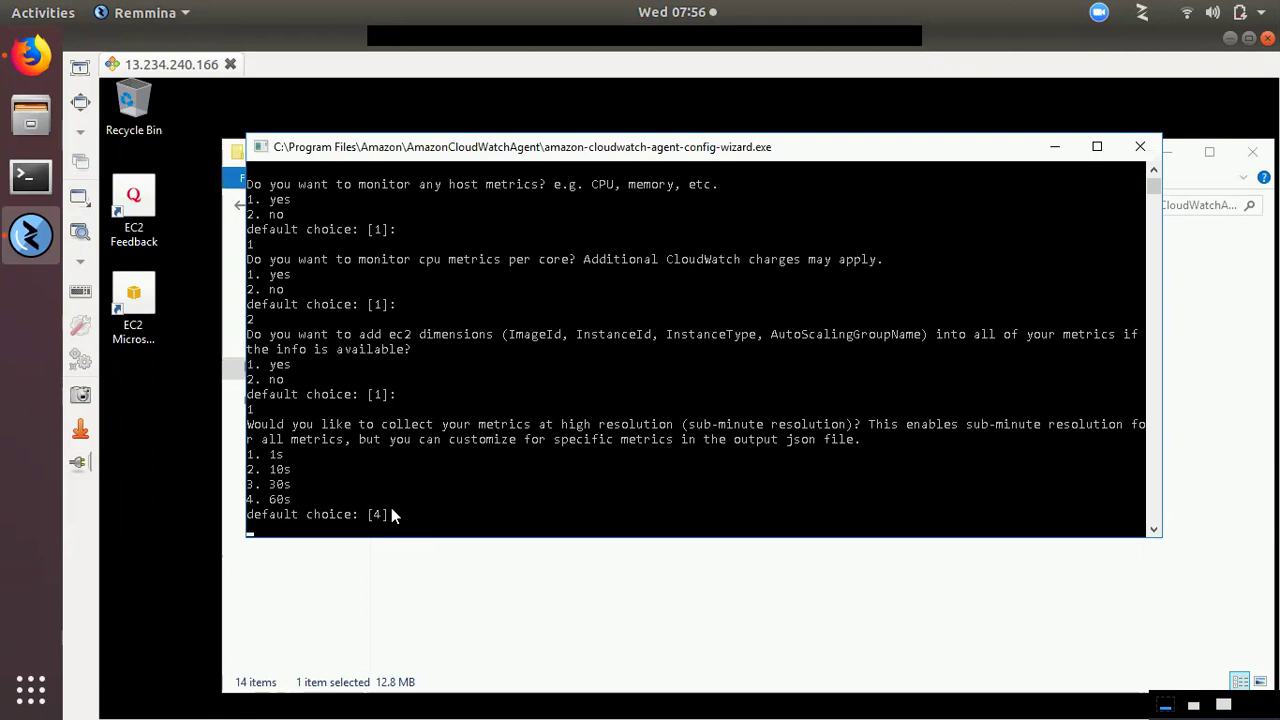
pyautogui.press('Return')
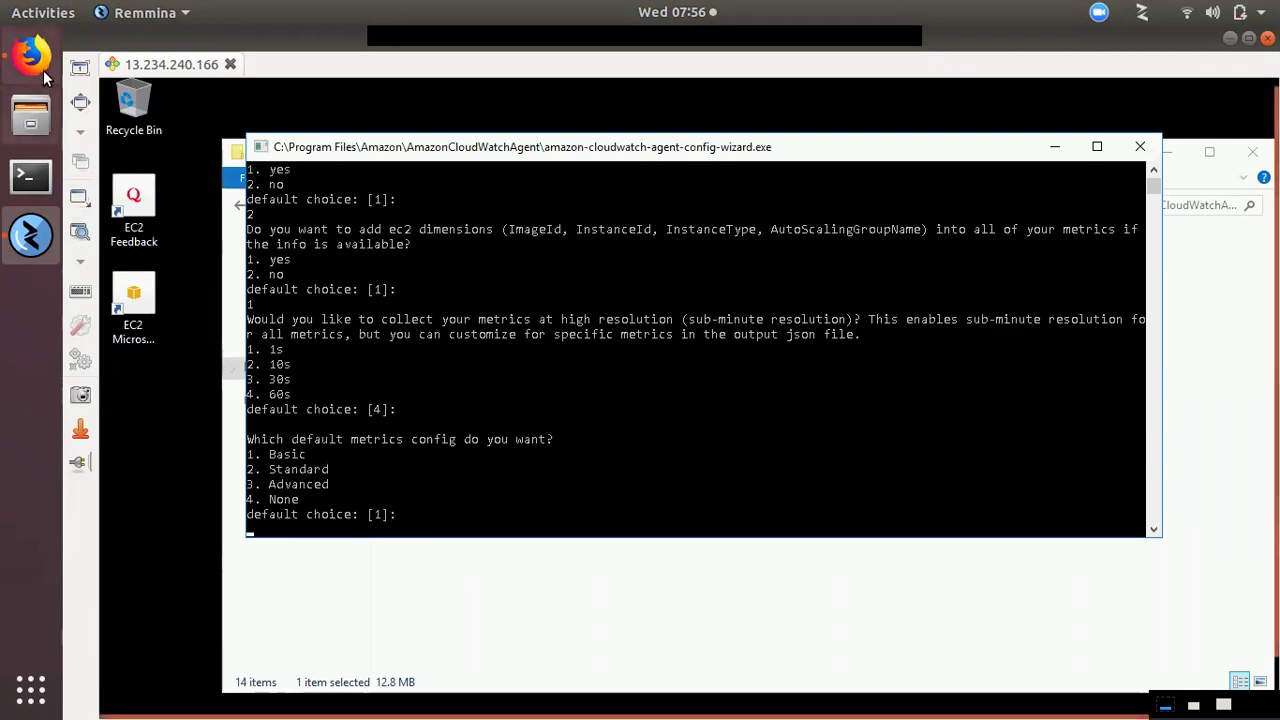
# - Check the predefined metric sets in the Firefox documentation, and select and accept the Basic default metrics config in the remote wizard
pyautogui.hotkey('alt', 'Tab')
pyautogui.click(735, 68)
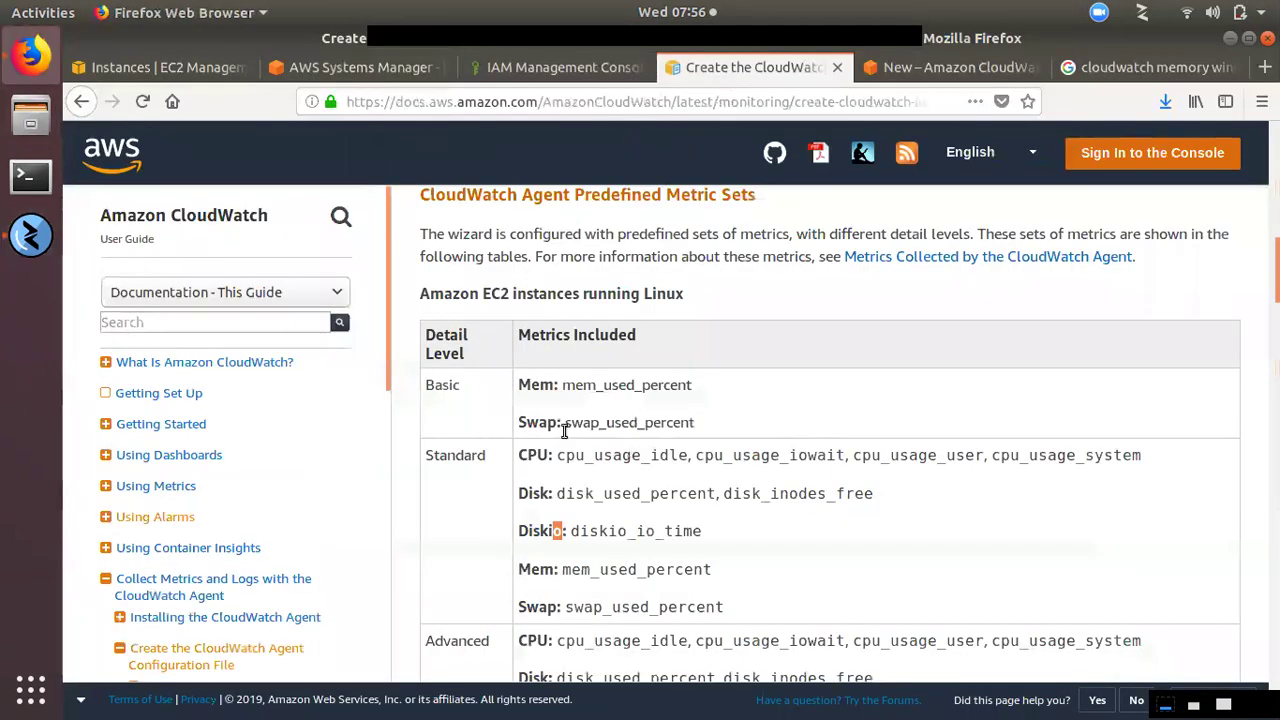
pyautogui.moveTo(520, 382); pyautogui.dragTo(666, 385)
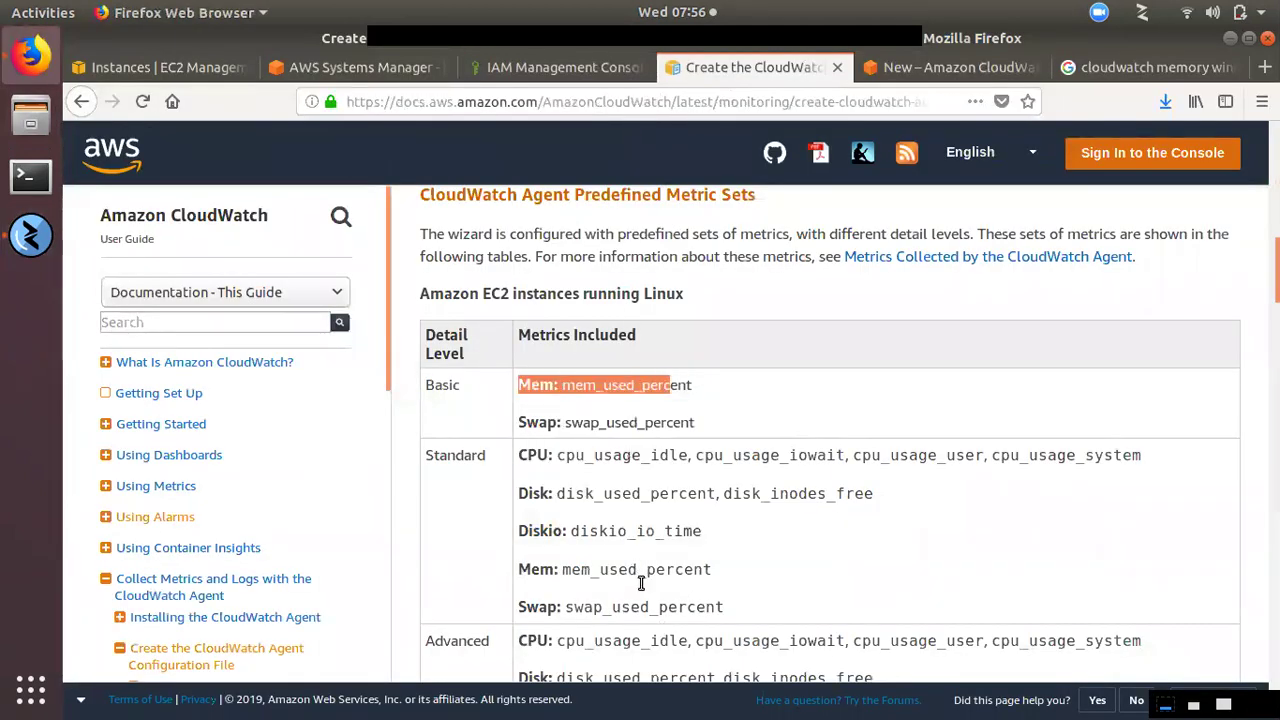
pyautogui.scroll(-5, 545, 240)
pyautogui.scroll(3, 545, 240)
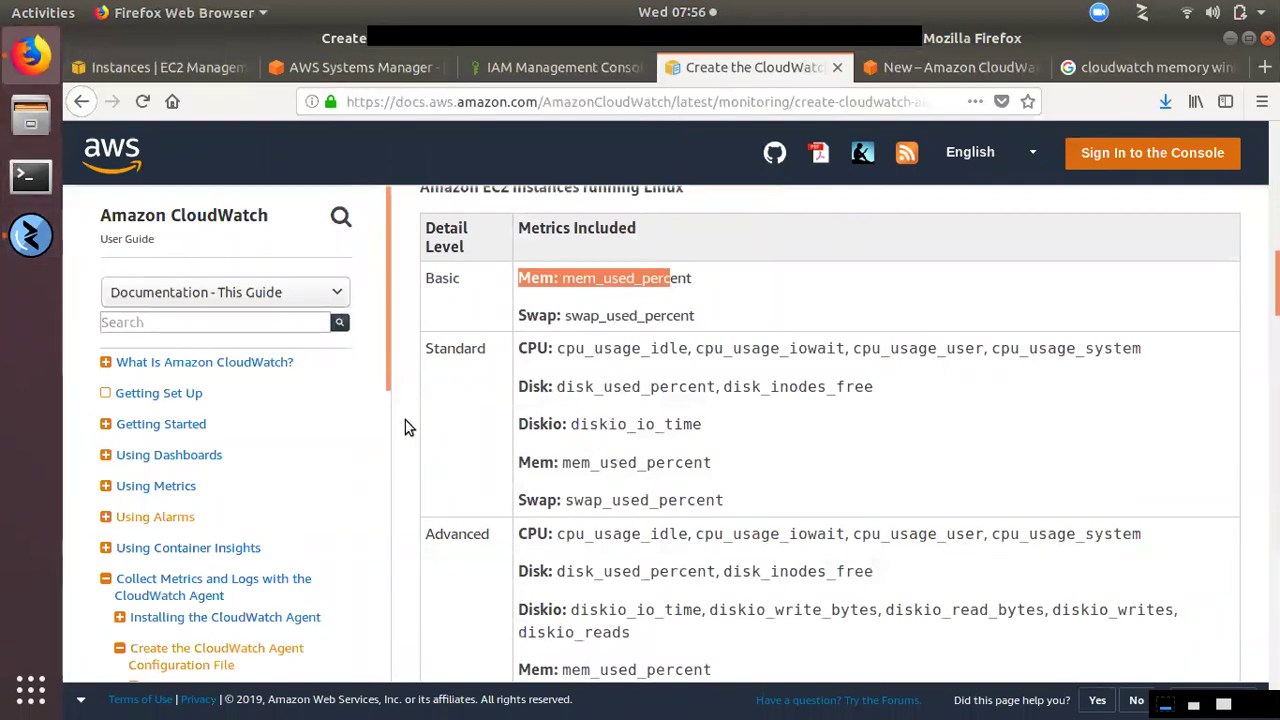
pyautogui.click(30, 235)
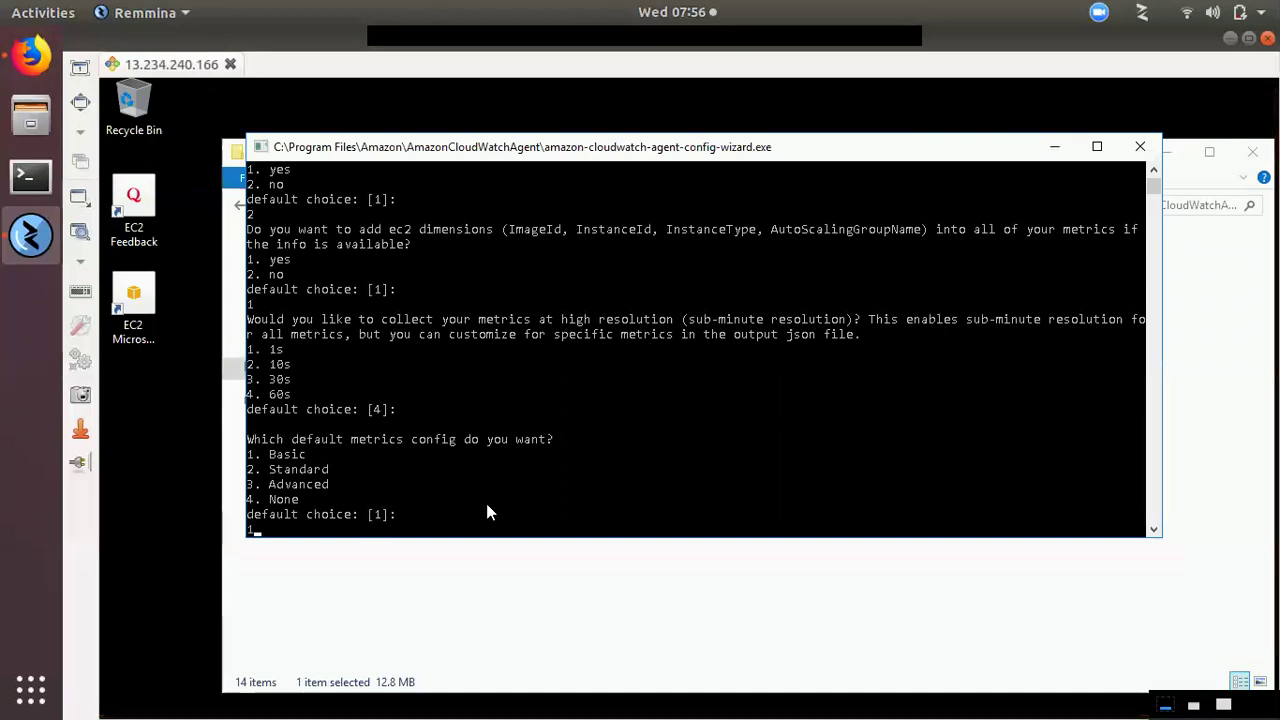
pyautogui.write('2')
pyautogui.press('Return')
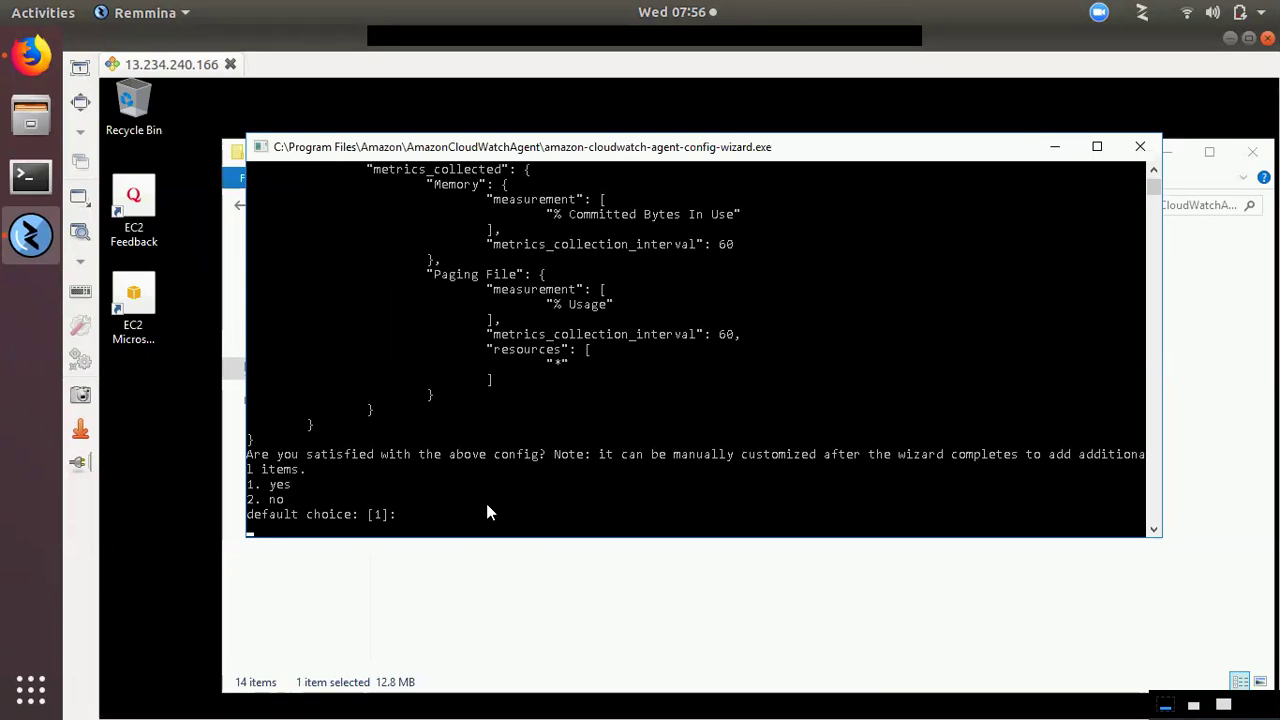
pyautogui.write('1')
pyautogui.press('Return')
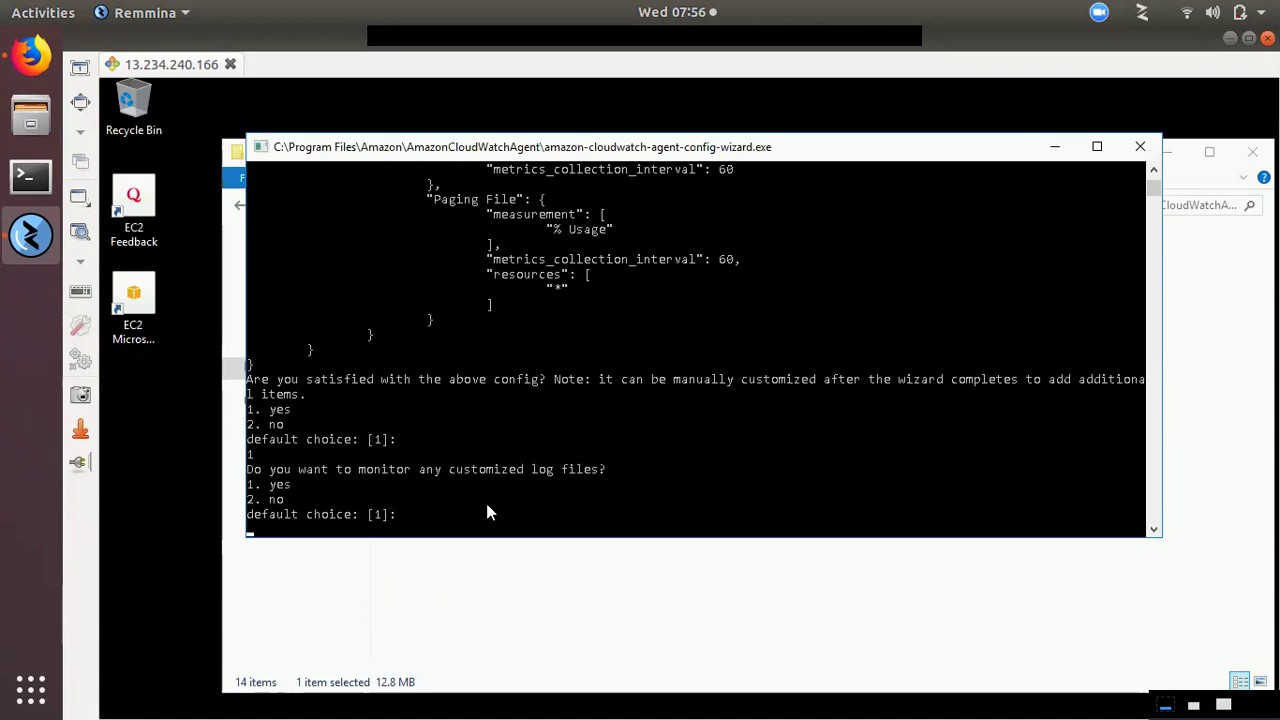
# - Add a custom log file with path CWlogs, the default CWlogs group and {instance_id} stream, and no additional log files
pyautogui.write('1')
pyautogui.press('Return')
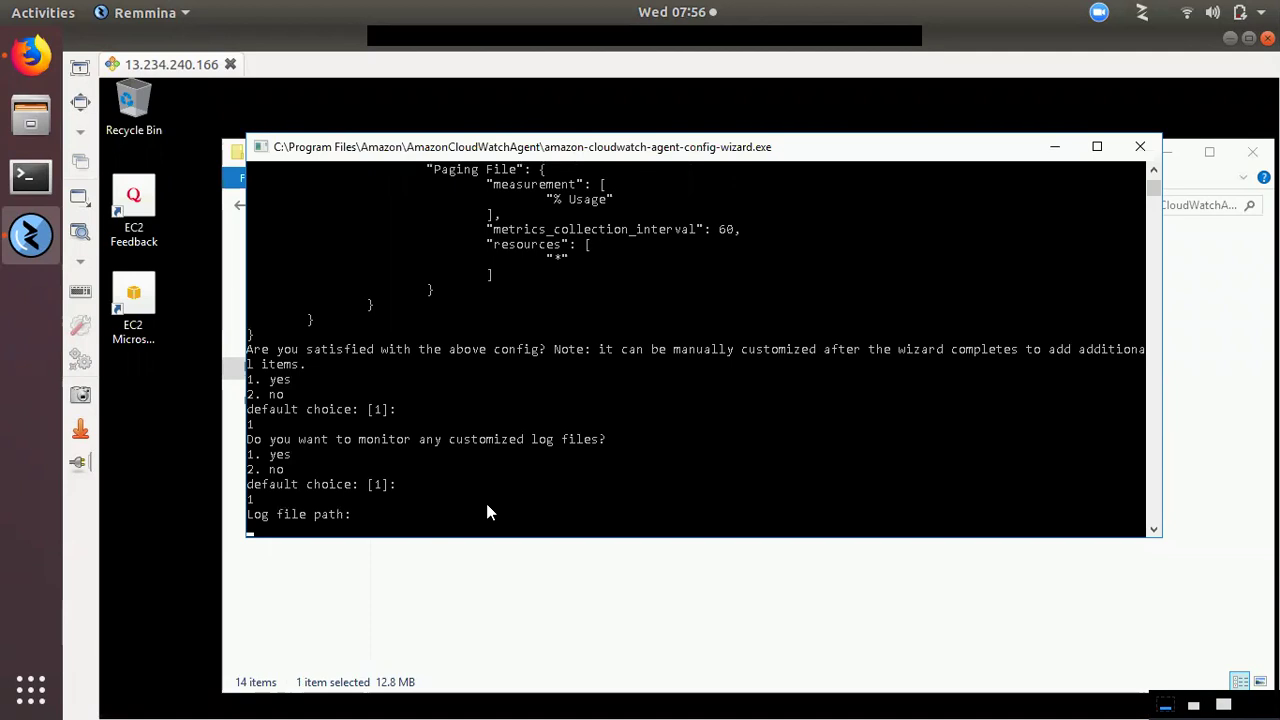
pyautogui.write('CWlogs')
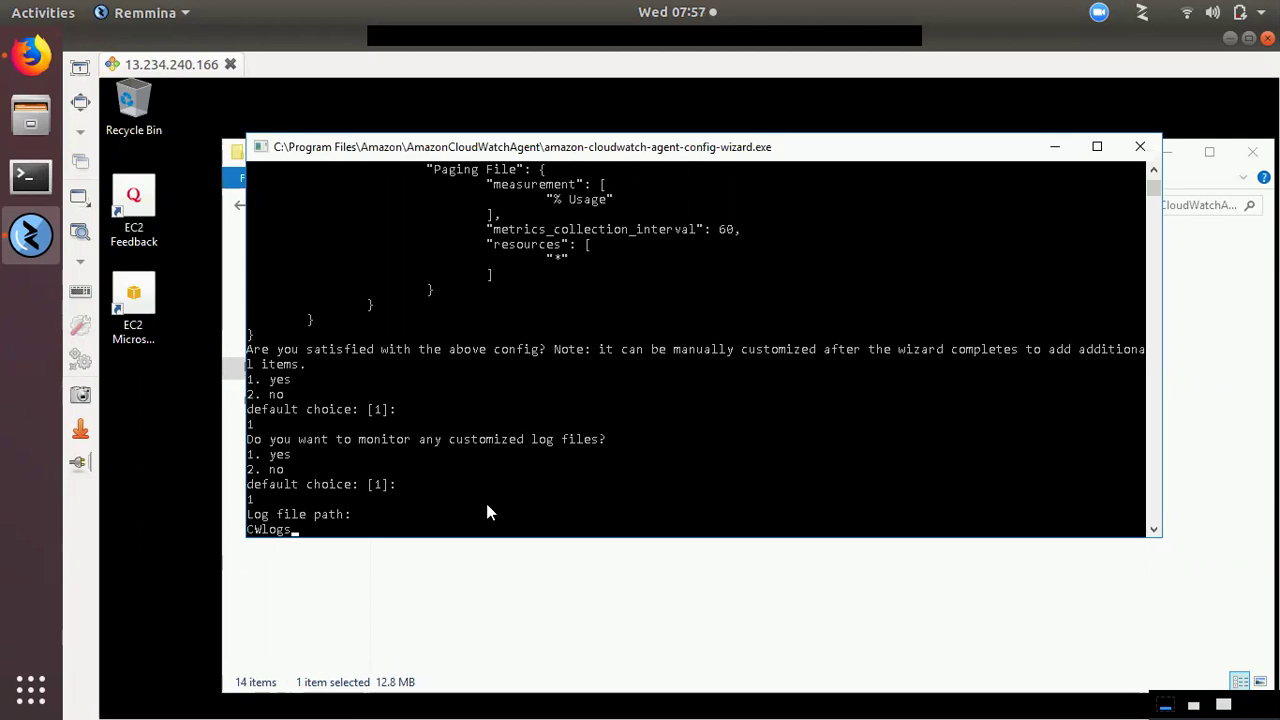
pyautogui.press('Return')
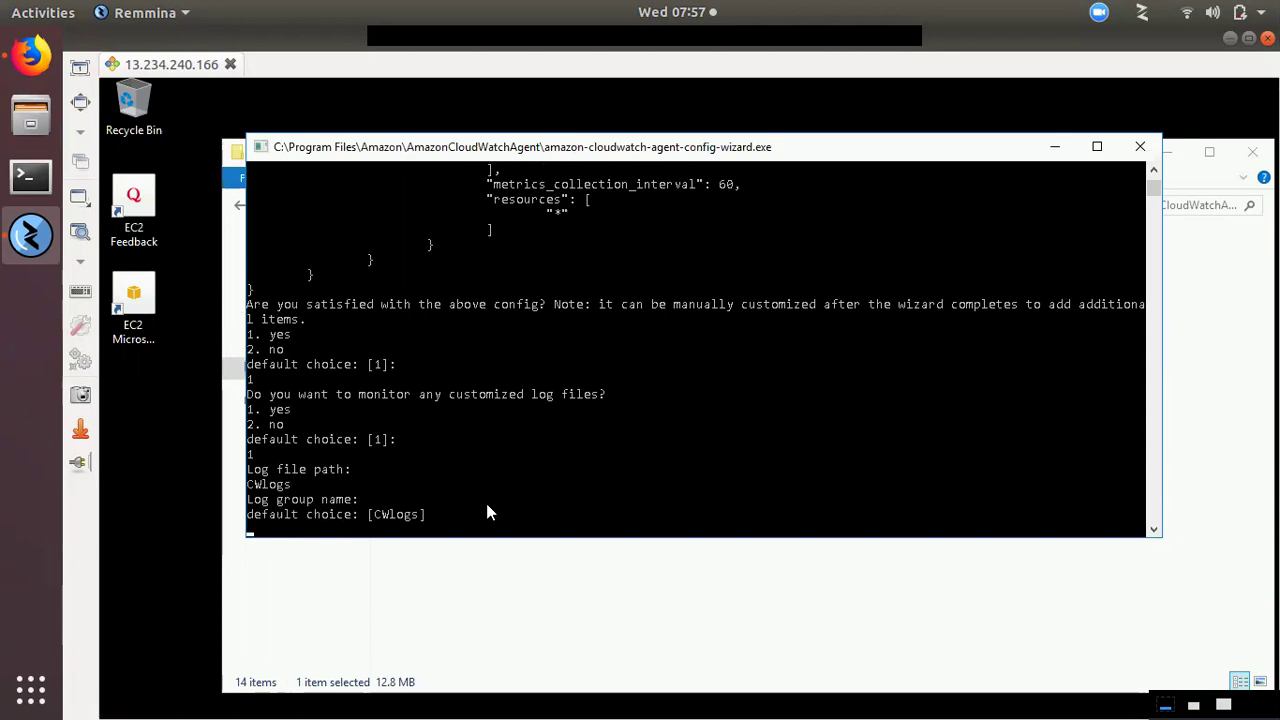
pyautogui.press('Return')
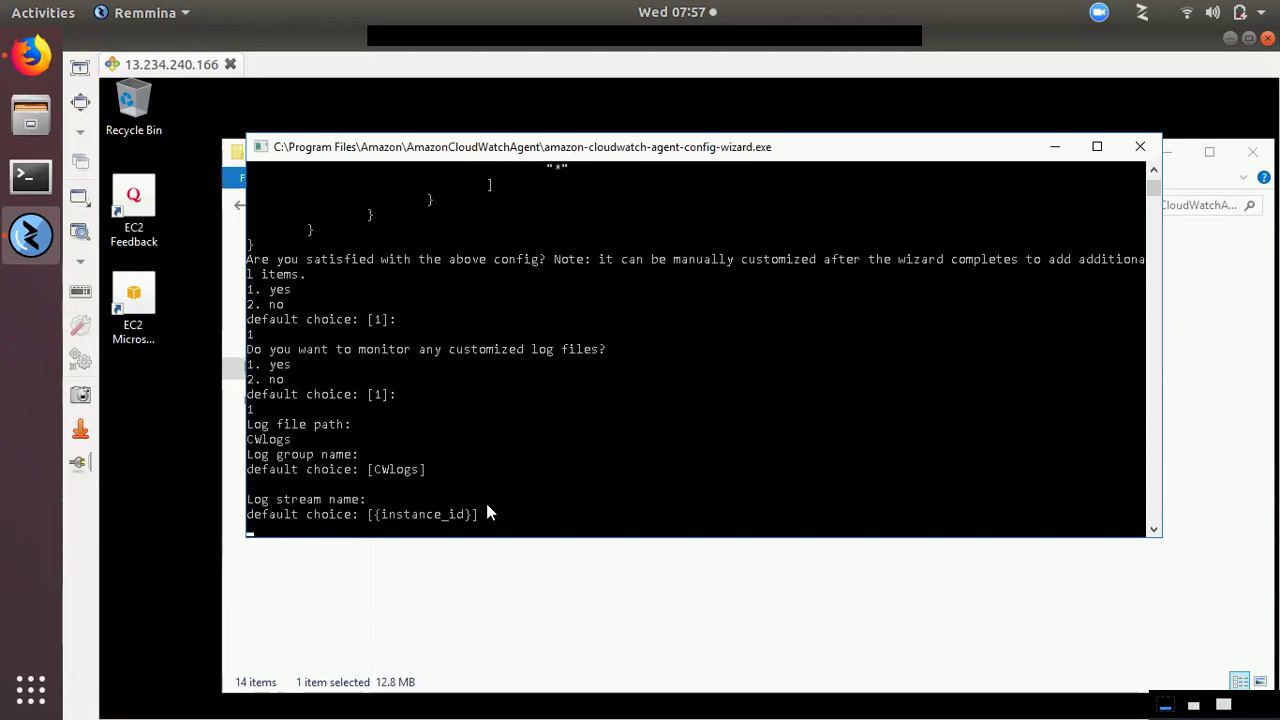
pyautogui.press('Return')
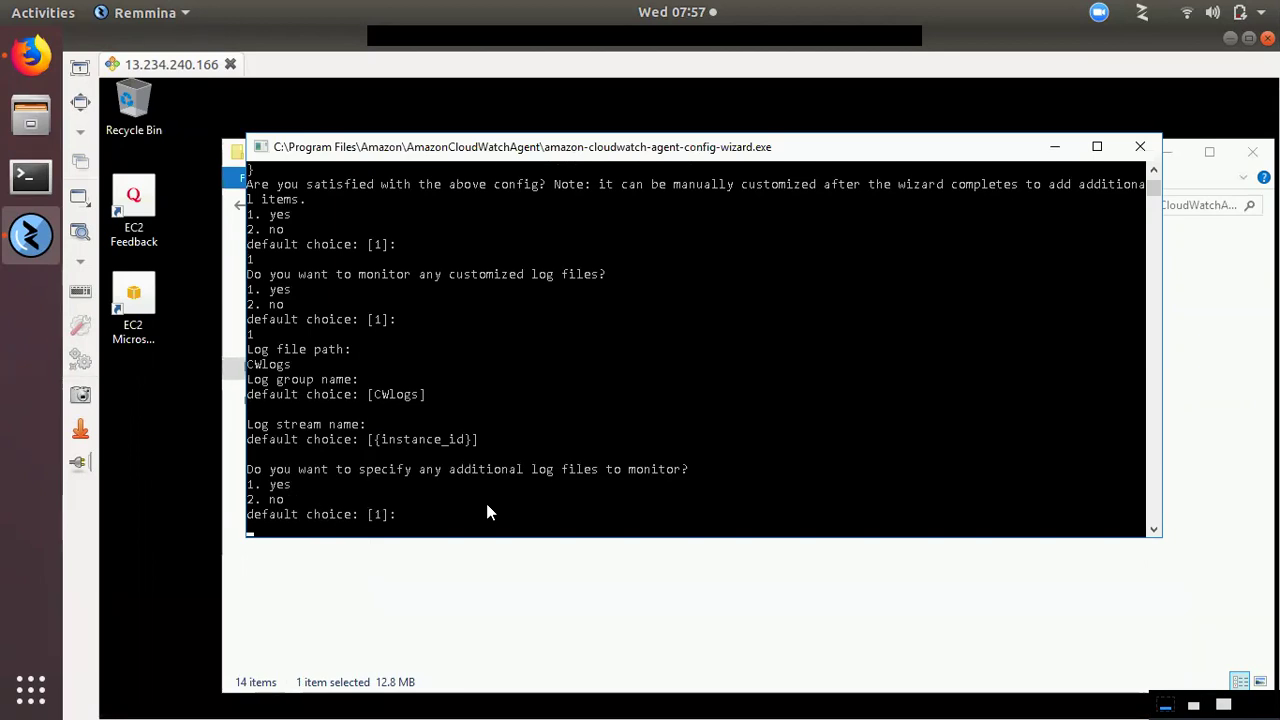
pyautogui.write('2')
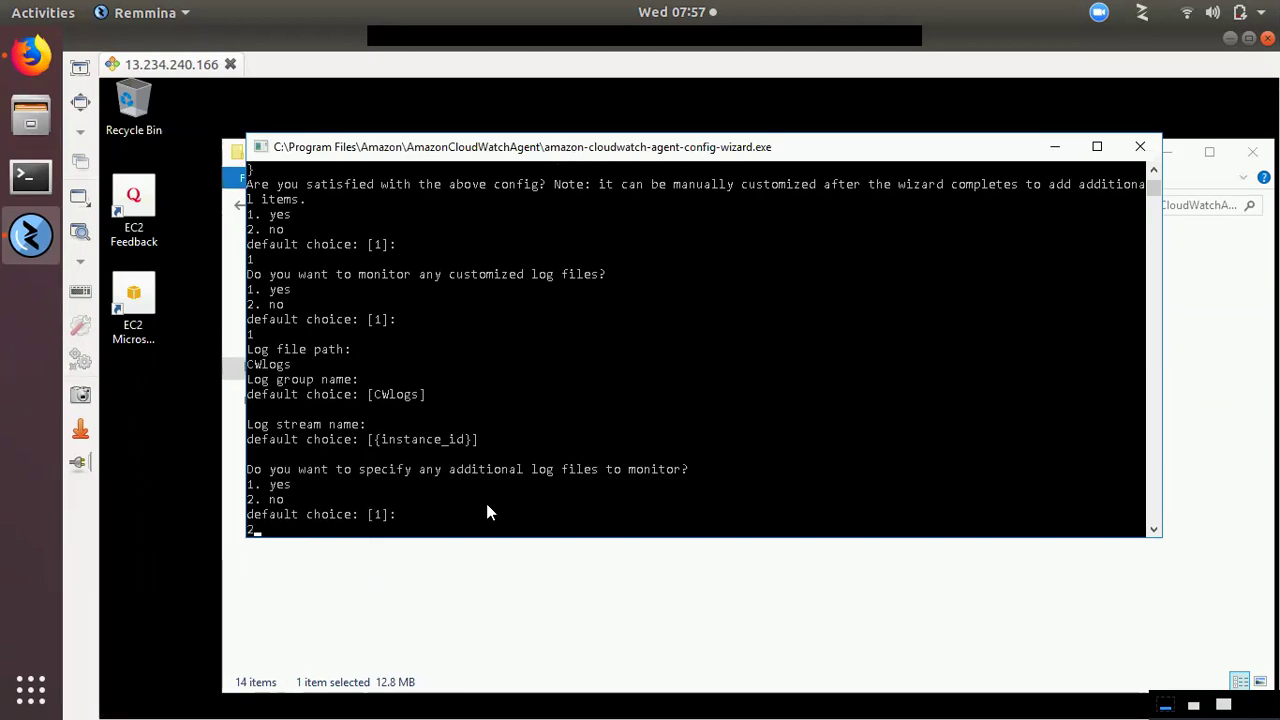
pyautogui.press('Return')
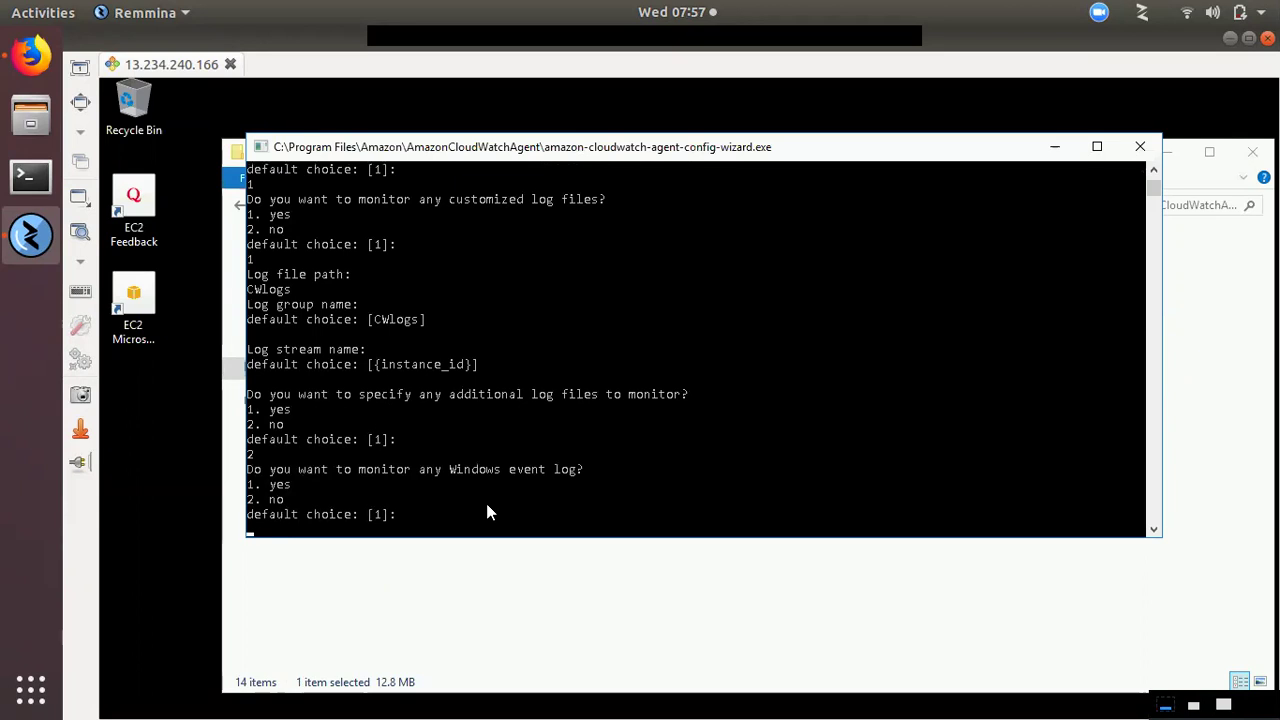
# - Decline Windows event log monitoring and choose to store the config in the SSM parameter store
pyautogui.write('2')
pyautogui.press('Return')
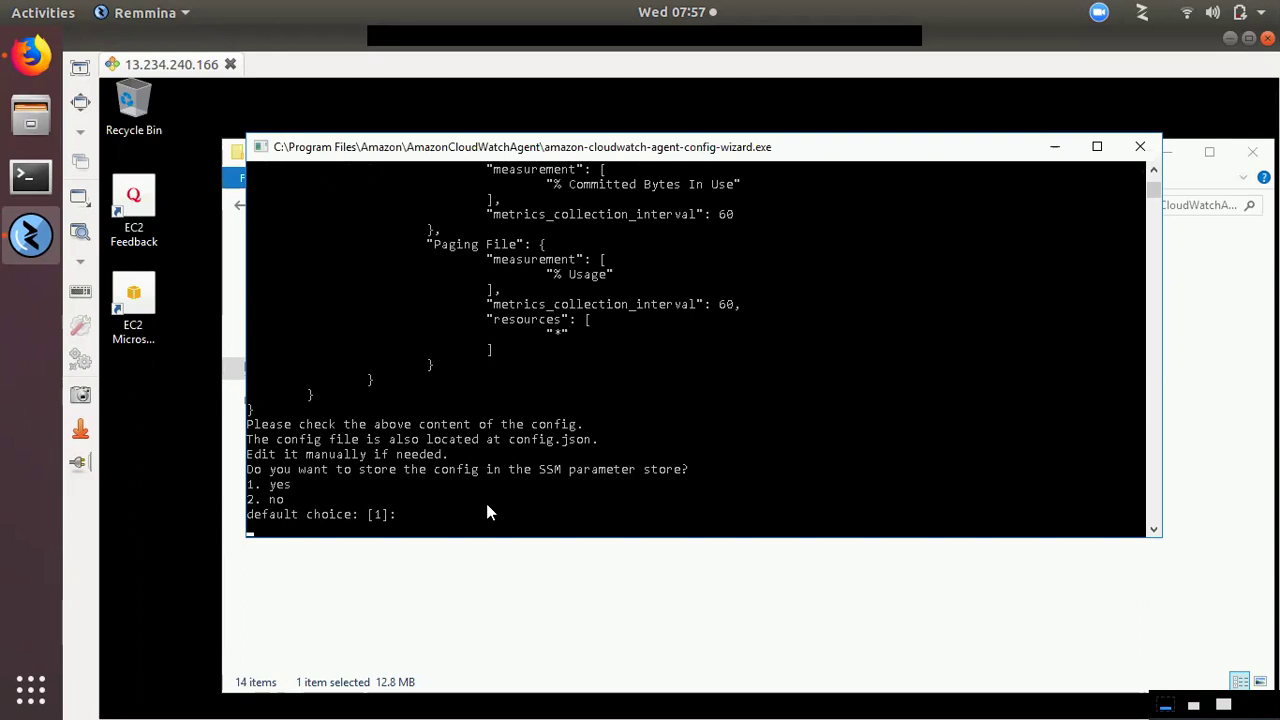
pyautogui.press('Return')
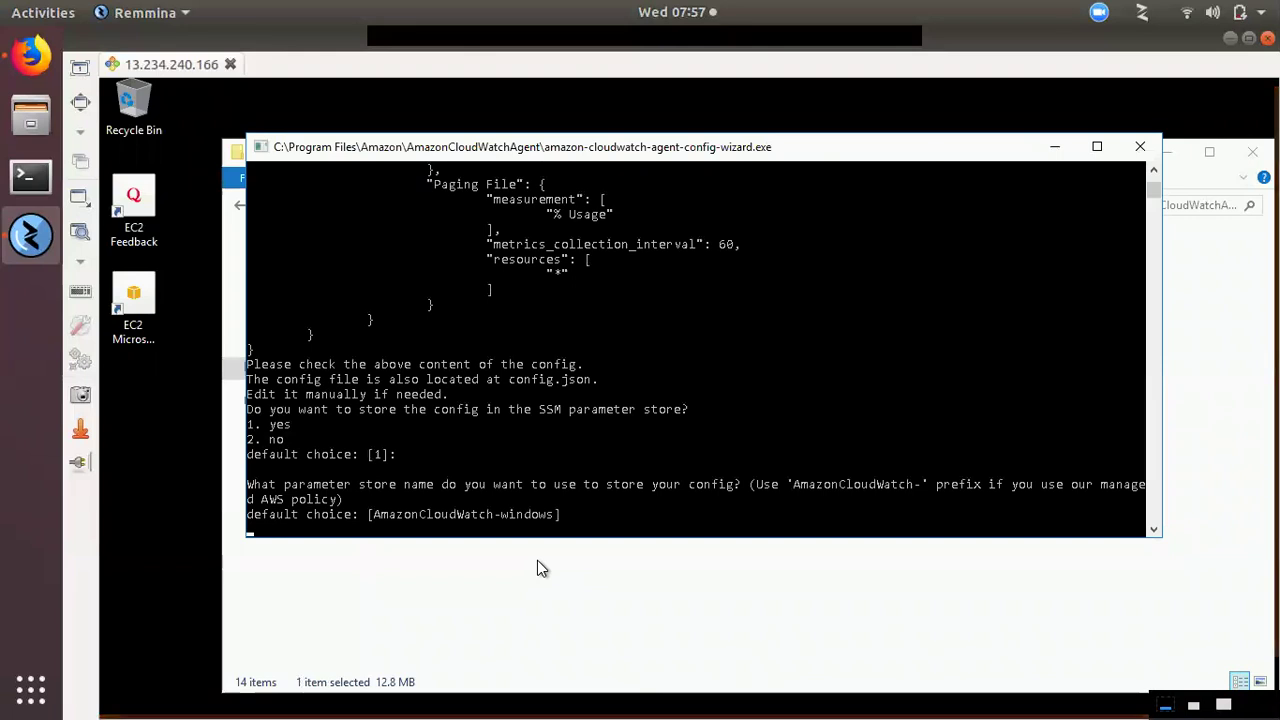
# - Accept the default parameter store name AmazonCloudWatch-windows, region ap-south-1, and the SDK-provided AWS credential in the config wizard
pyautogui.press('Return')
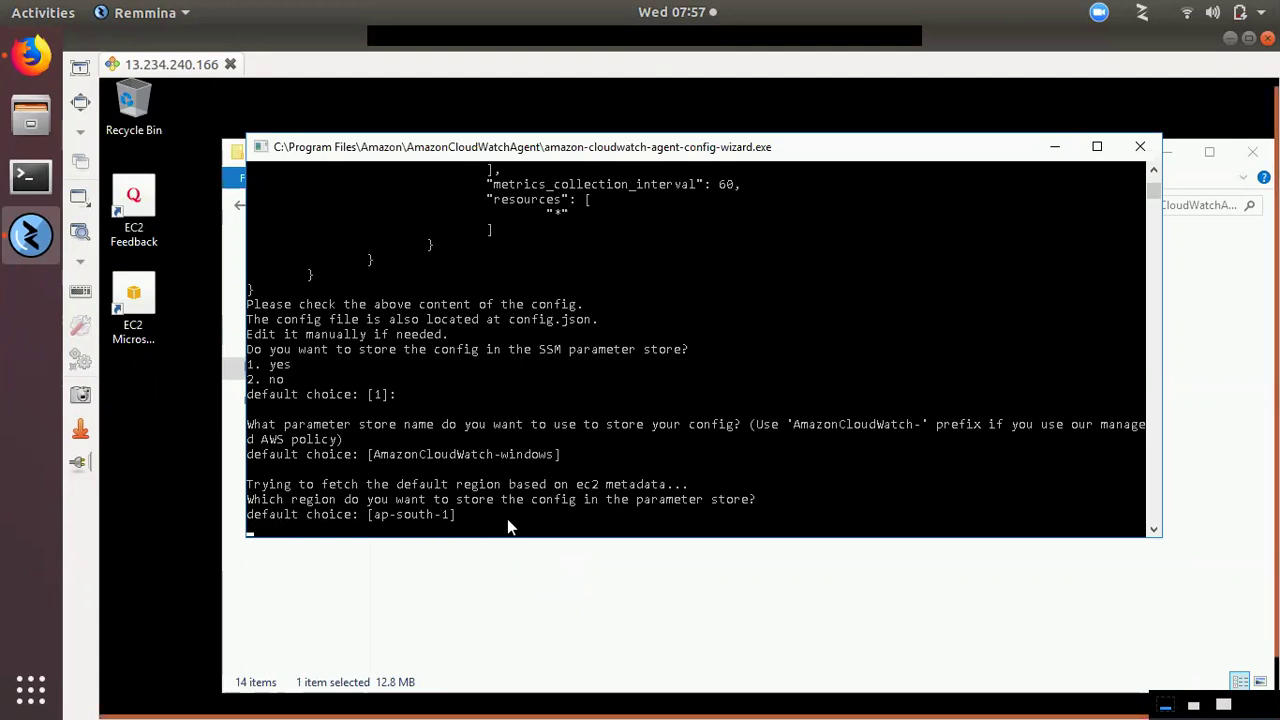
pyautogui.press('Return')
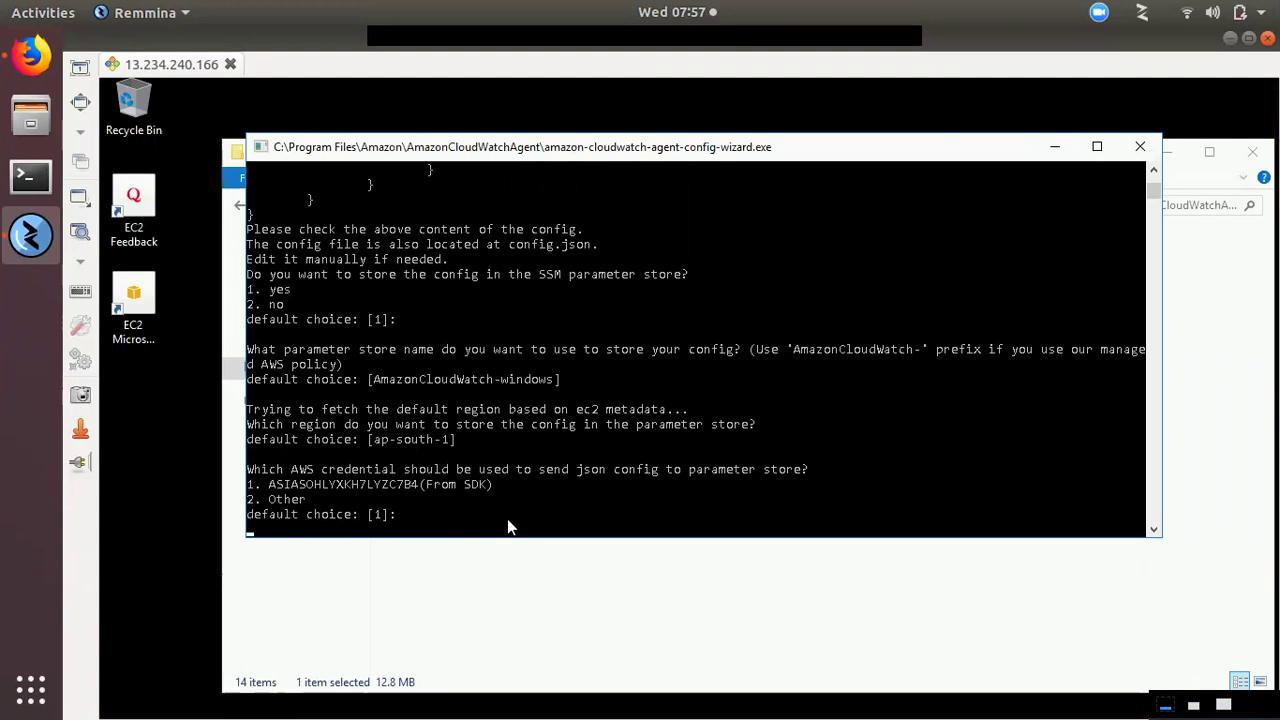
pyautogui.press('Return')
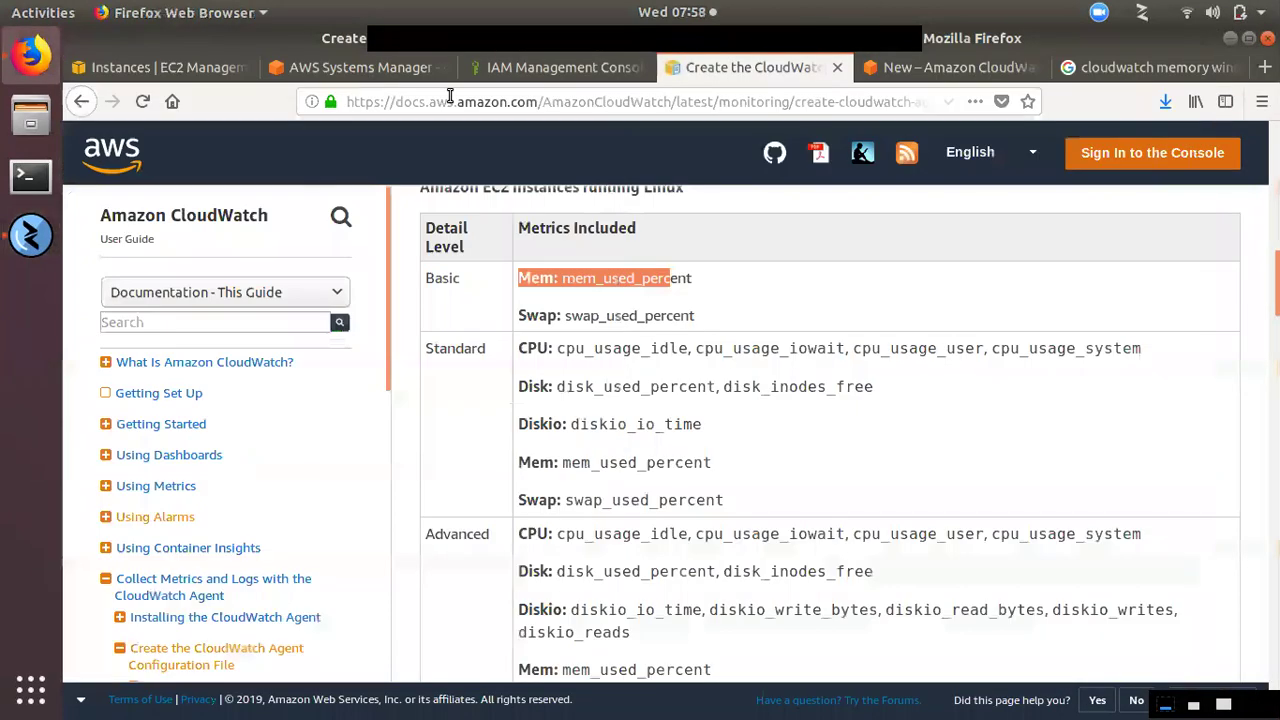
# - Switch to Firefox and check the AmazonCloudWatch-windows parameter in the Systems Manager Parameter Store
pyautogui.click(200, 67)
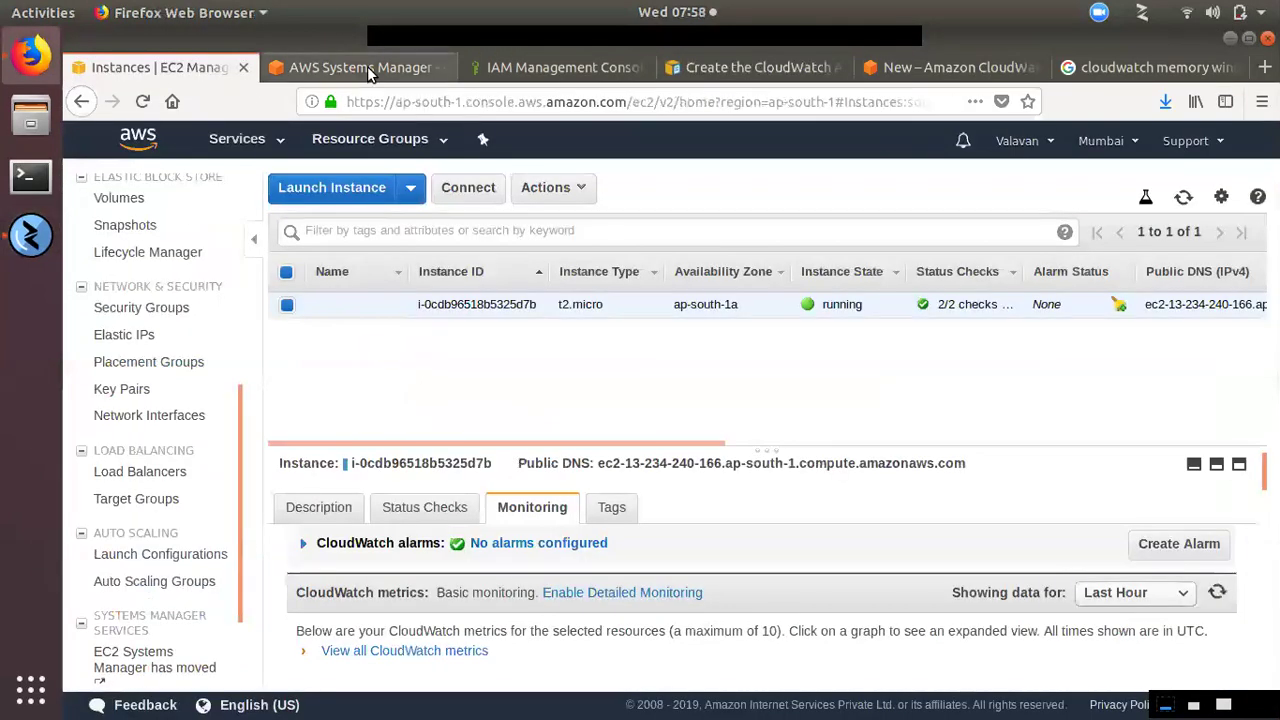
pyautogui.click(367, 66)
pyautogui.scroll(-3, 252, 600)
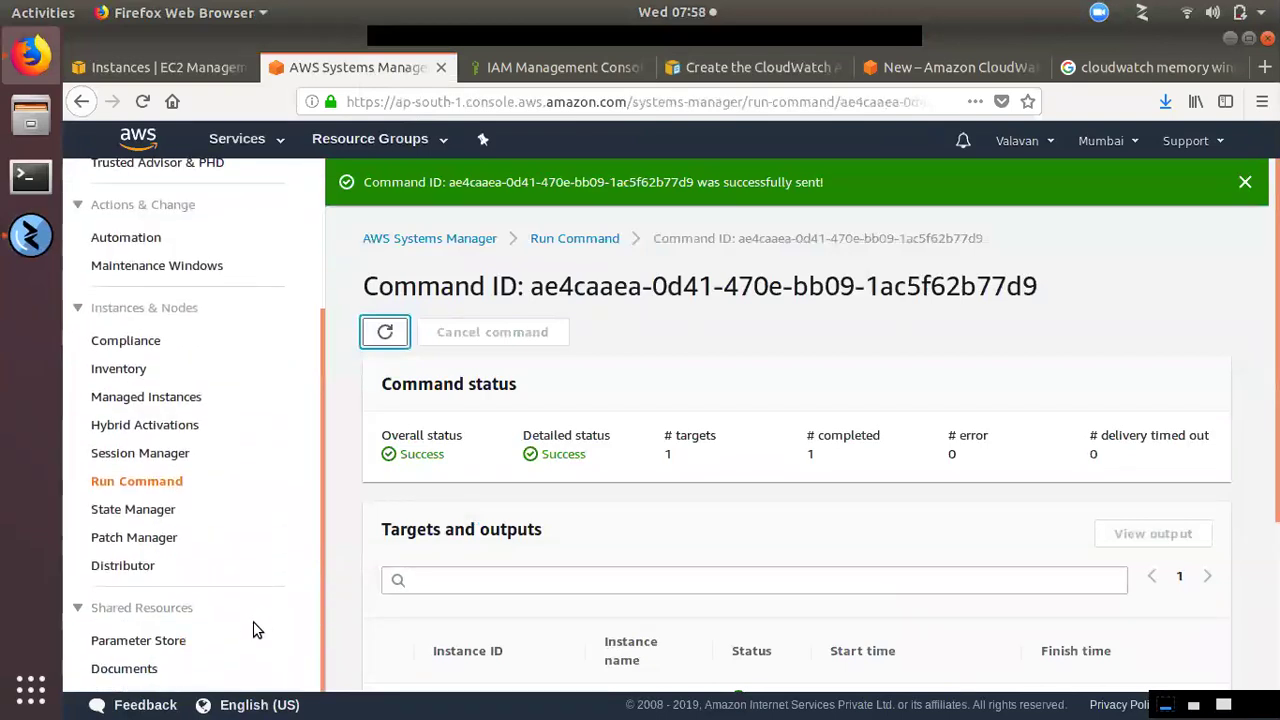
pyautogui.click(172, 645)
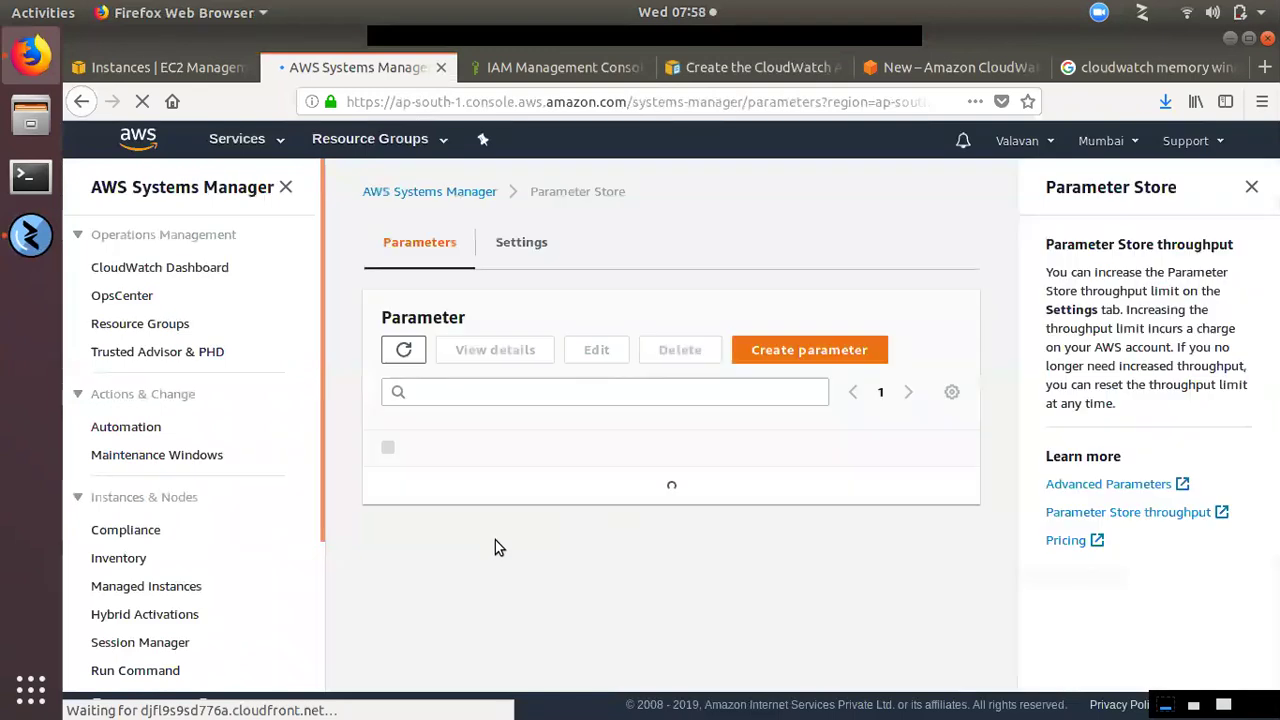
pyautogui.scroll(-2, 466, 634)
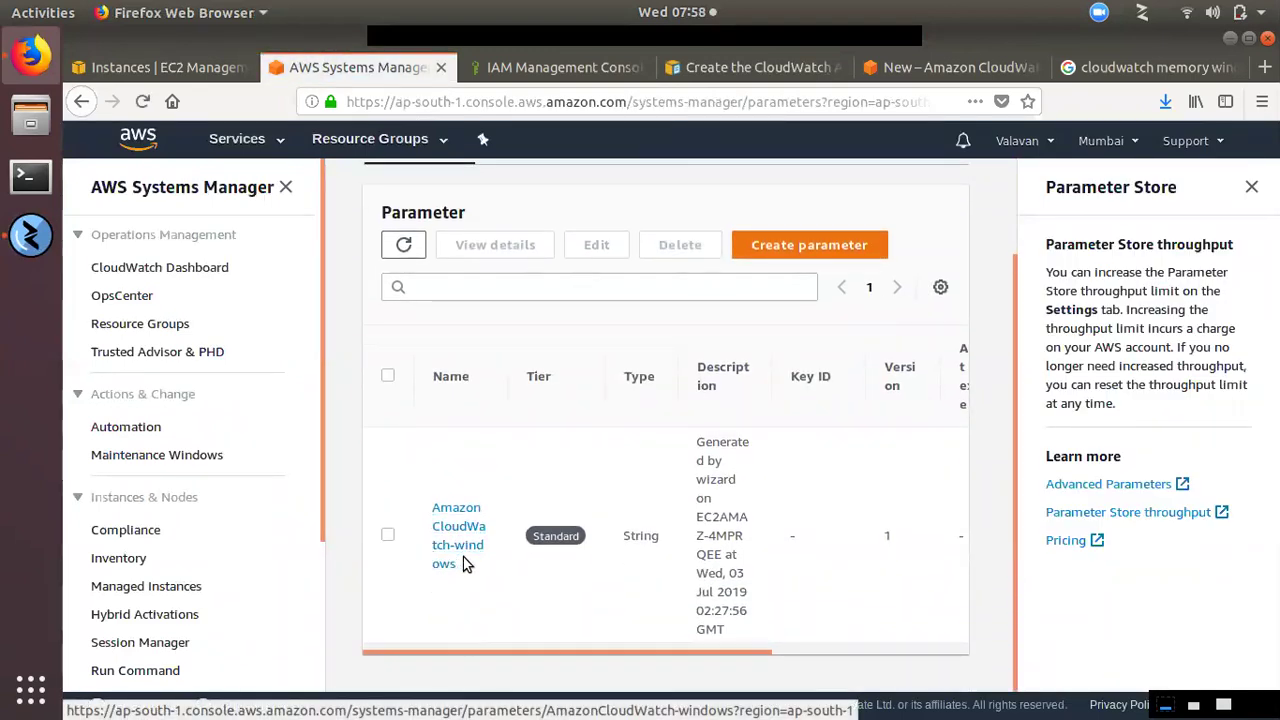
pyautogui.click(446, 558)
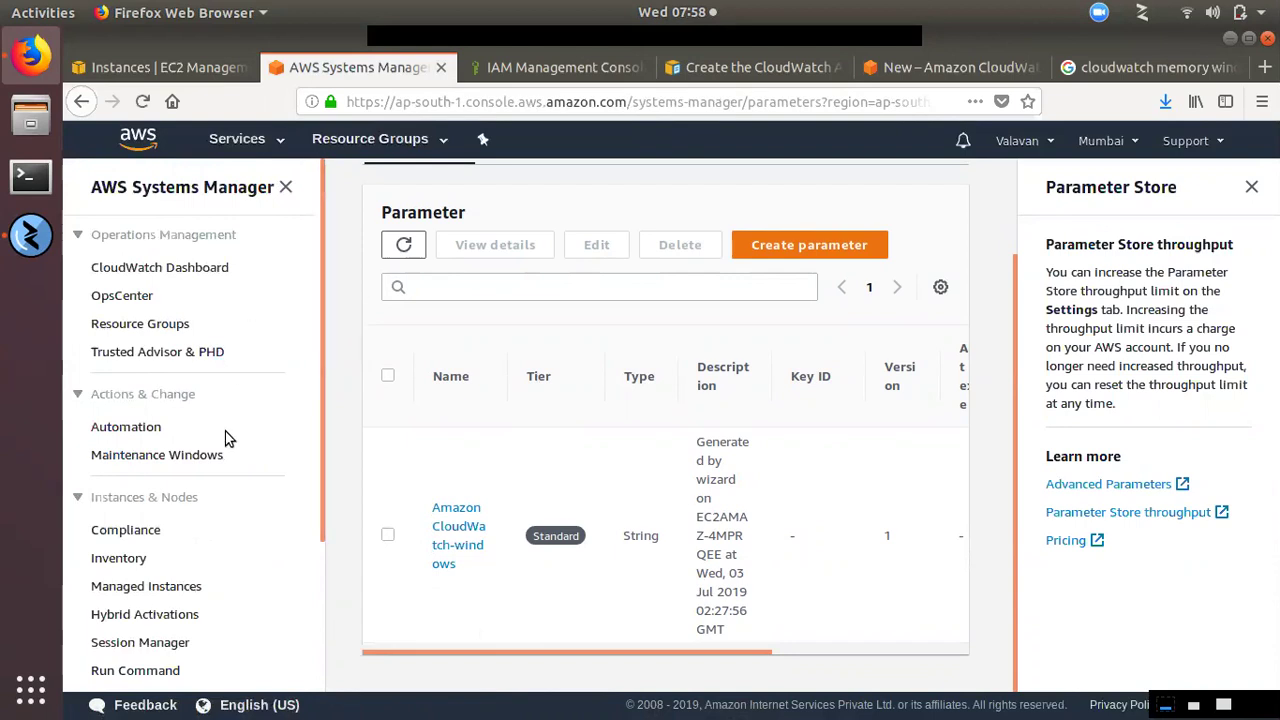
# - Start a new Systems Manager Run Command and select the AmazonCloudWatch-ManageAgent document
pyautogui.scroll(-3, 223, 437)
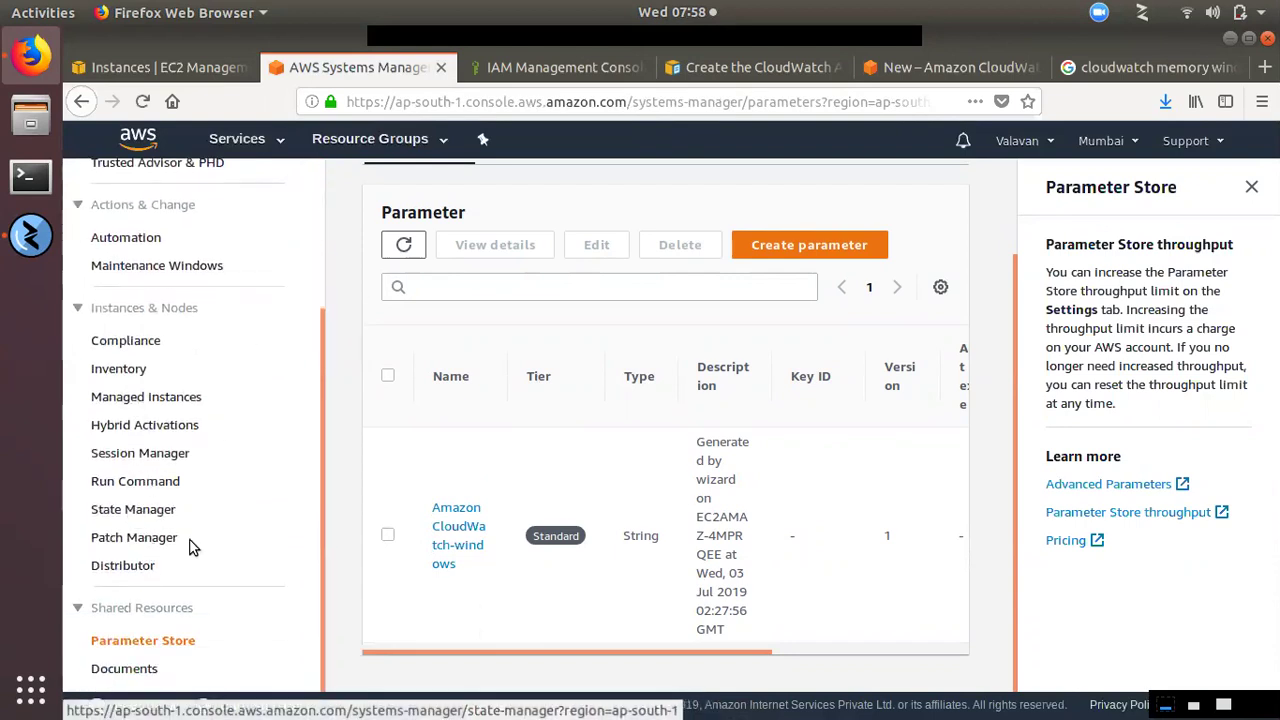
pyautogui.click(136, 483)
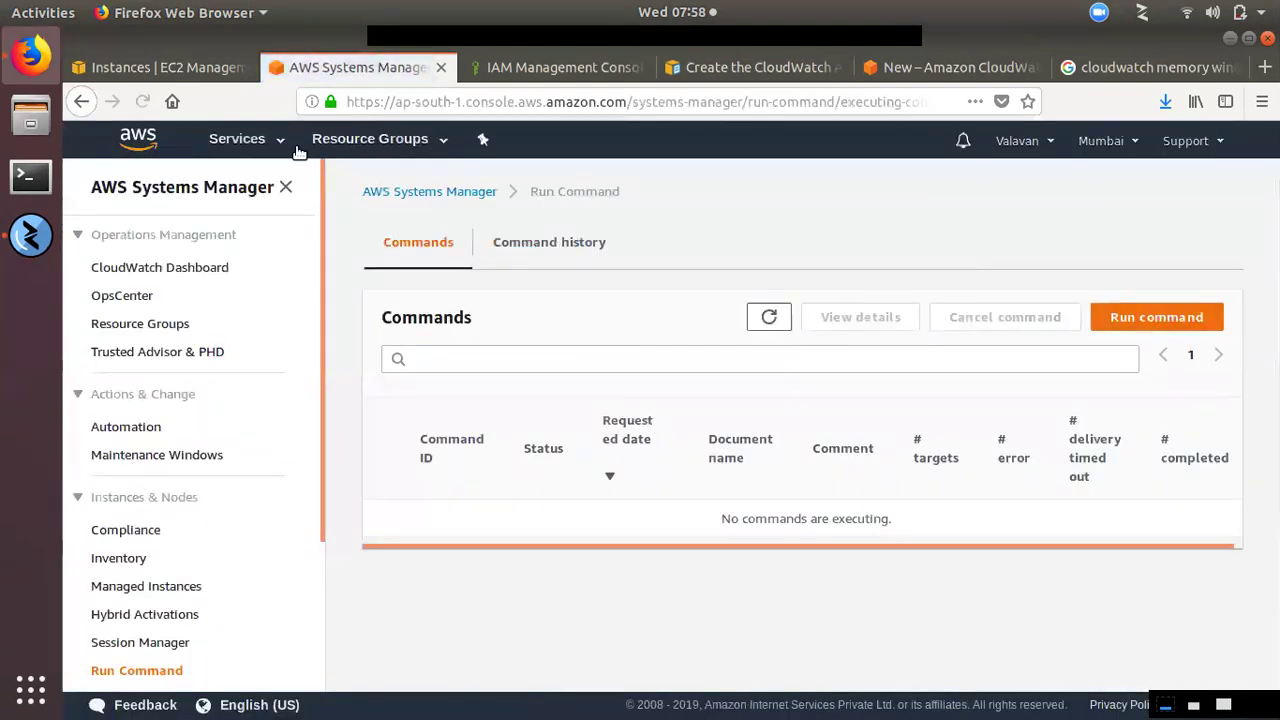
pyautogui.click(1187, 319)
pyautogui.click(638, 528)
pyautogui.scroll(-1, 640, 568)
pyautogui.scroll(-3, 640, 568)
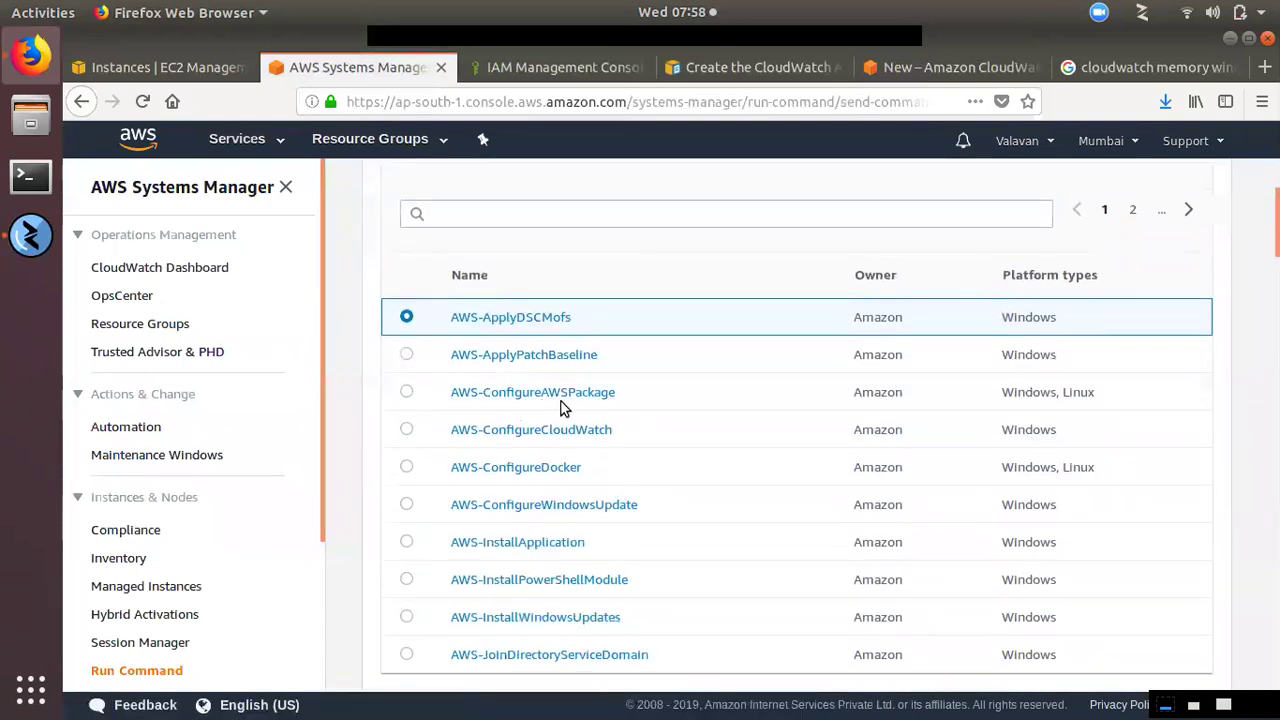
pyautogui.scroll(-3, 654, 426)
pyautogui.scroll(3, 720, 574)
pyautogui.doubleClick(1188, 209)
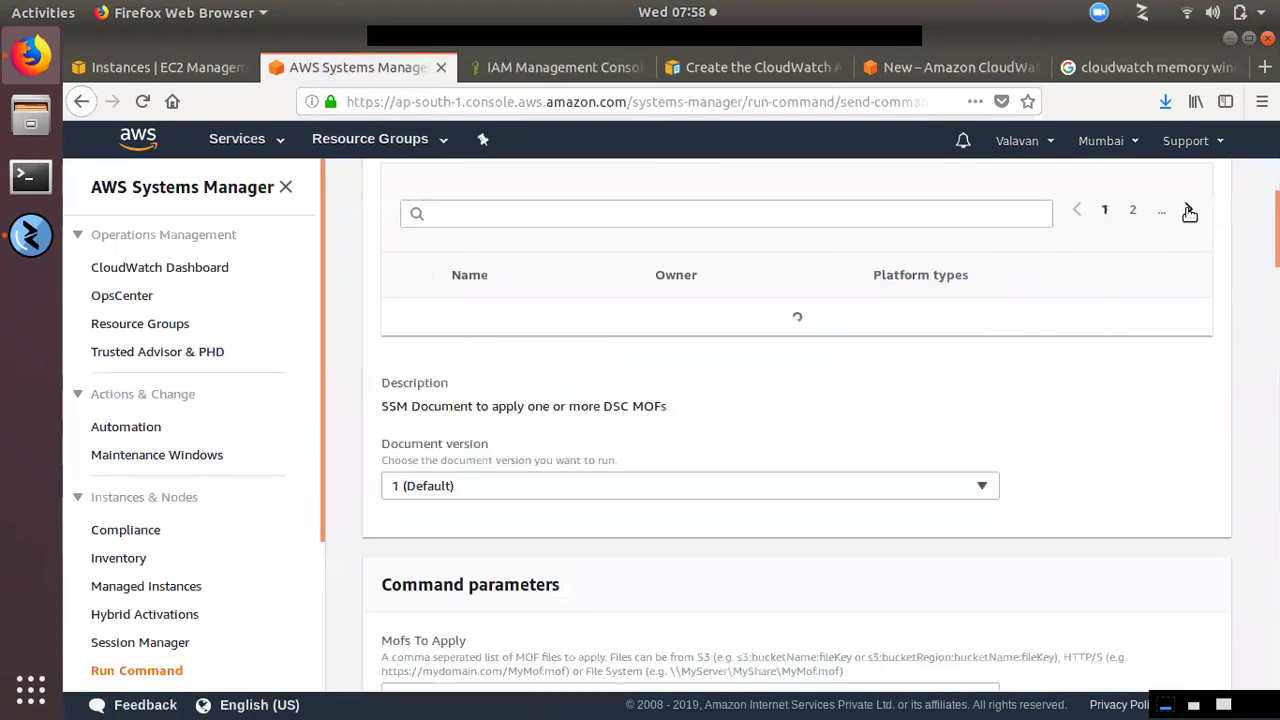
pyautogui.scroll(-3, 860, 414)
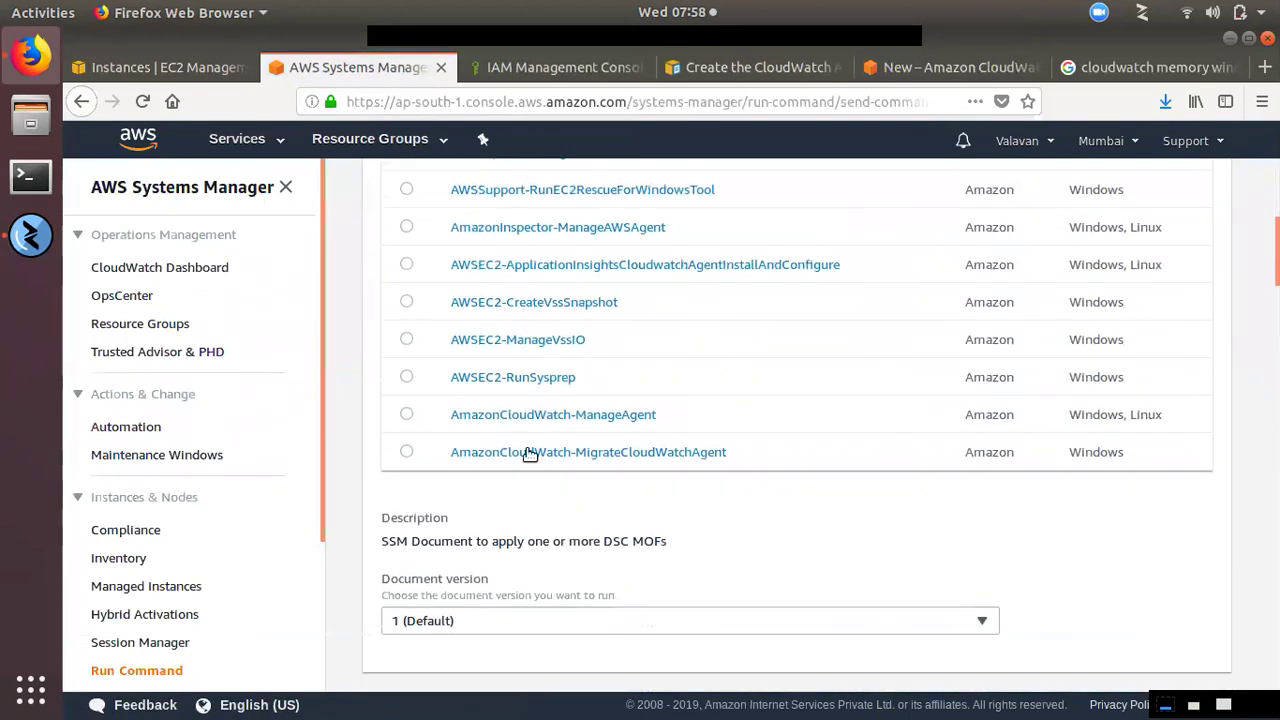
pyautogui.click(407, 415)
# - Set the command's Optional Configuration Location to AmazonCloudWatch-windows, keeping the configure action, ec2 mode and ssm source
pyautogui.scroll(-5, 514, 491)
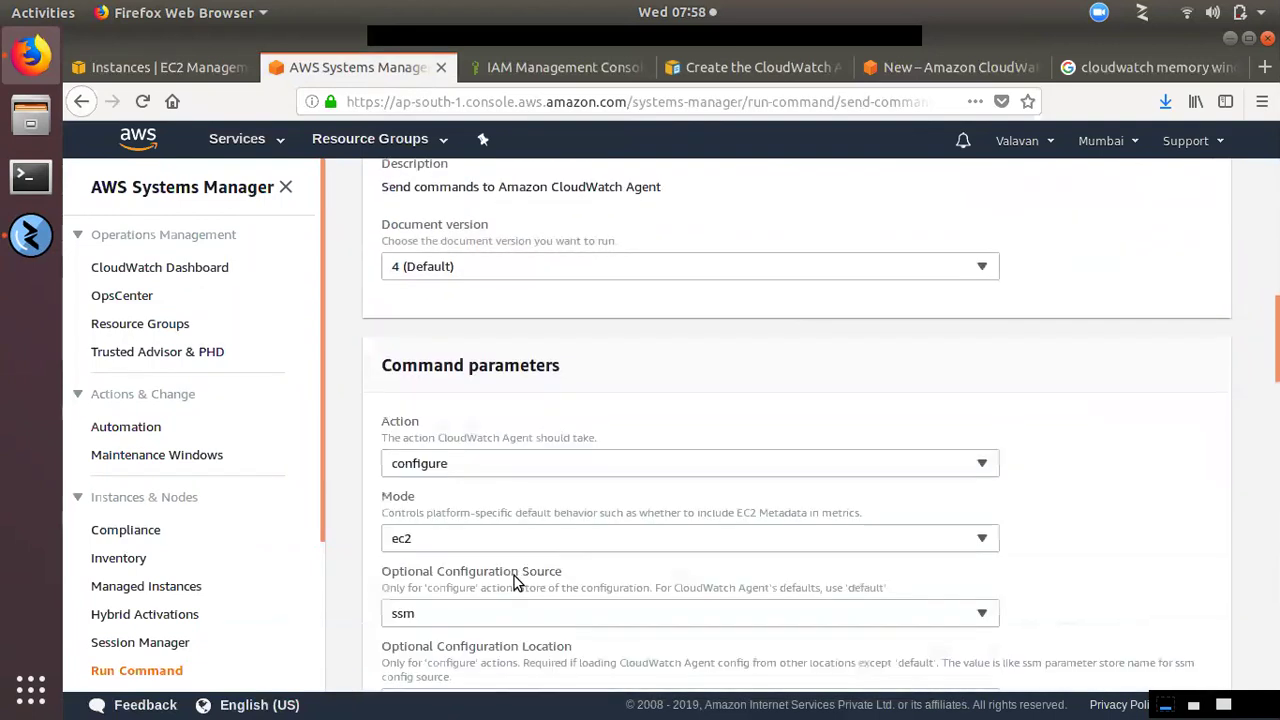
pyautogui.scroll(-2, 514, 583)
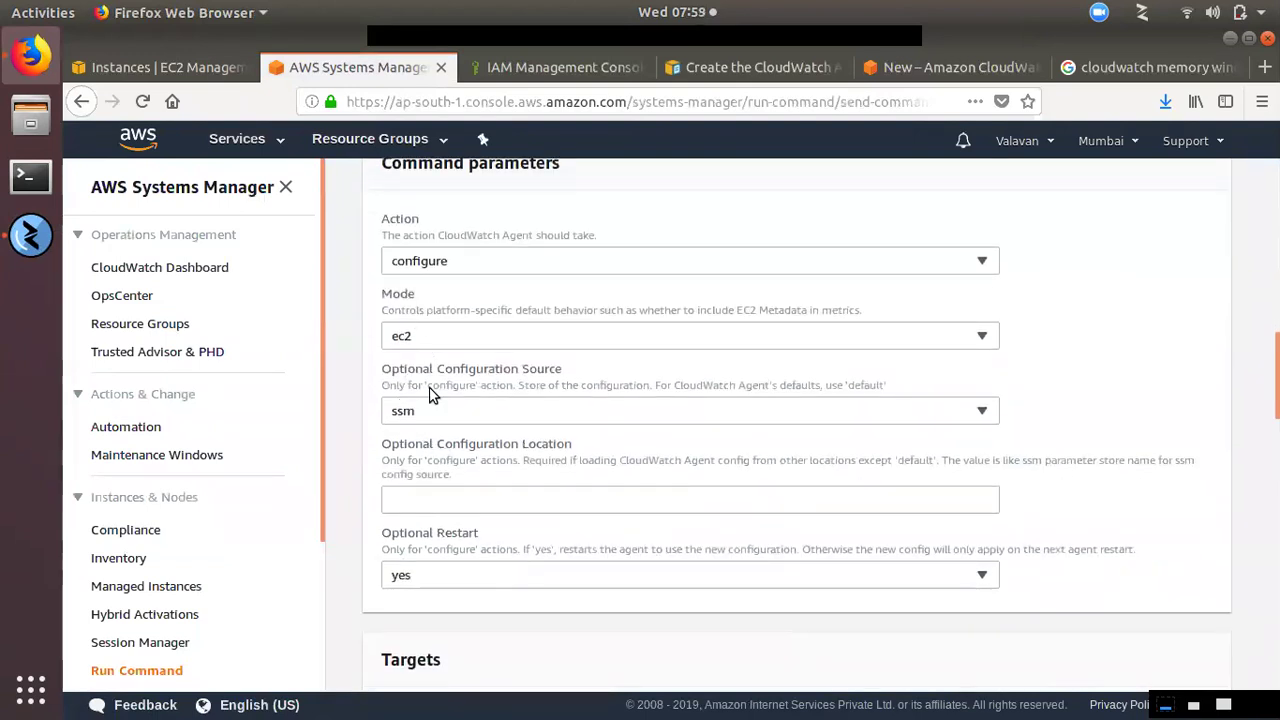
pyautogui.click(412, 498)
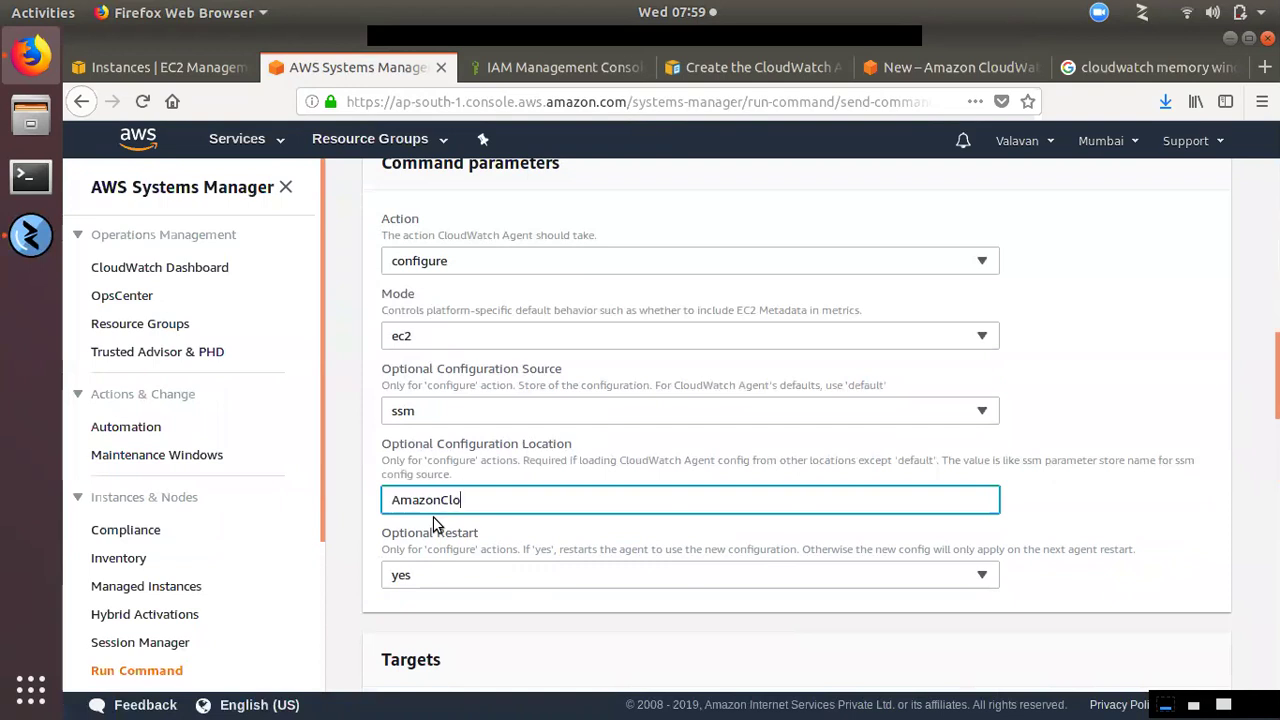
pyautogui.write('h-windows')
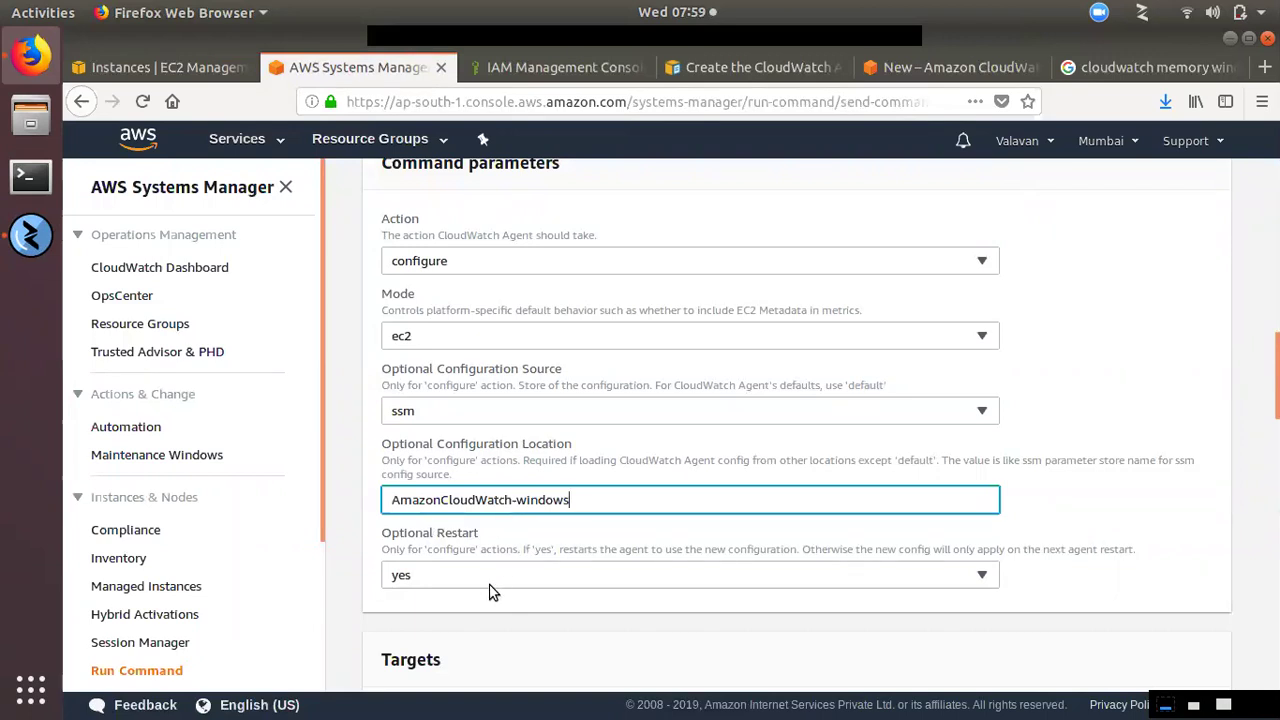
# - Manually select the running ap-south-1a instance as the command target and disable writing output to an S3 bucket
pyautogui.scroll(-3, 540, 546)
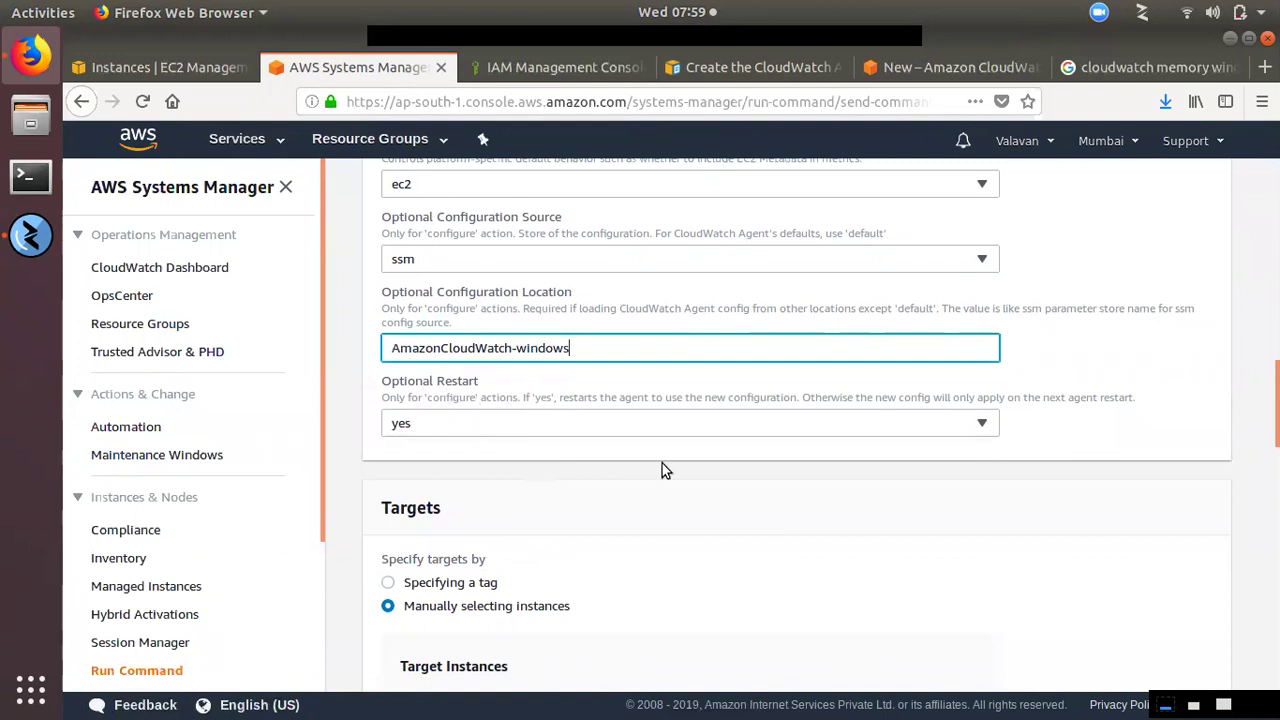
pyautogui.scroll(-8, 505, 565)
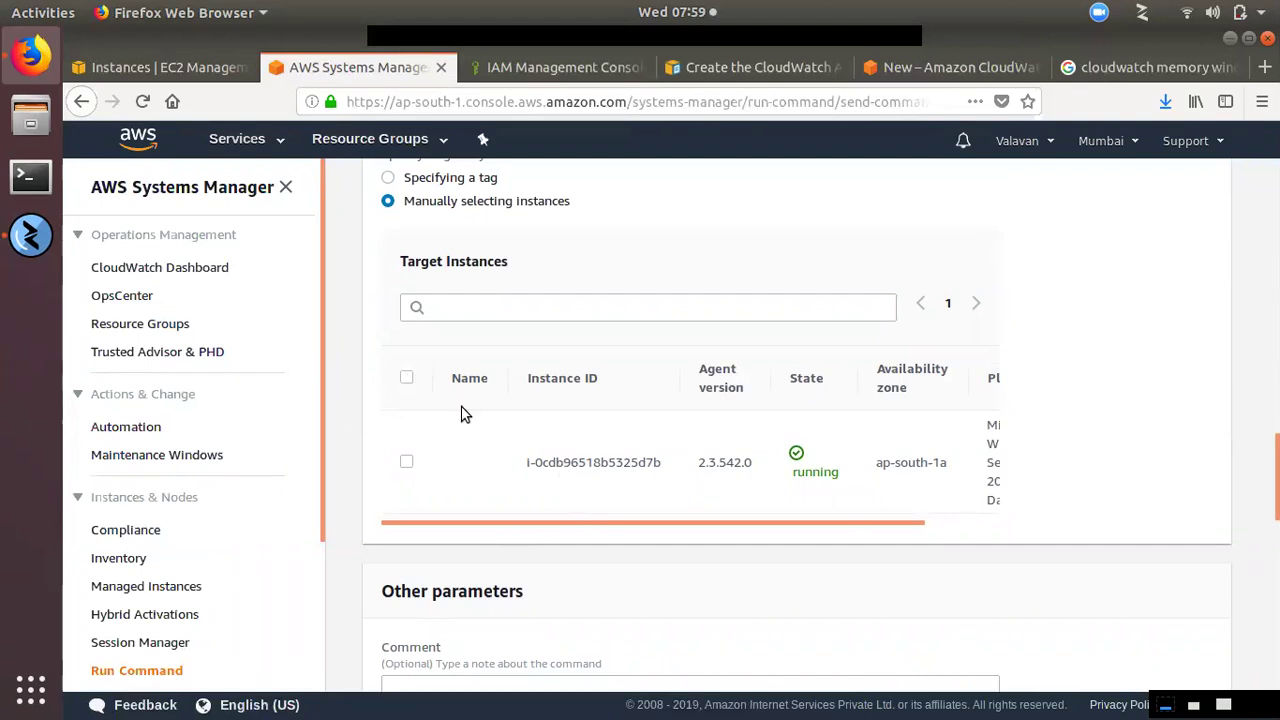
pyautogui.click(600, 470)
pyautogui.scroll(-14, 700, 520)
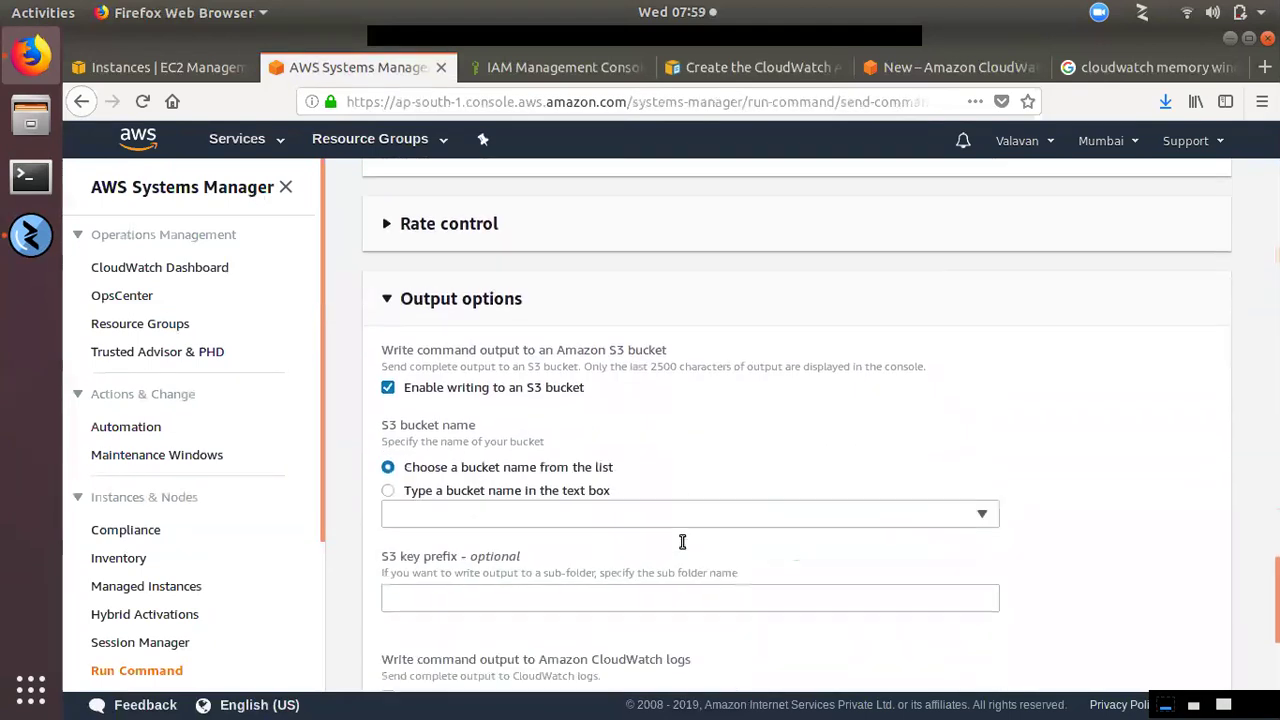
pyautogui.scroll(-1, 682, 541)
pyautogui.click(388, 343)
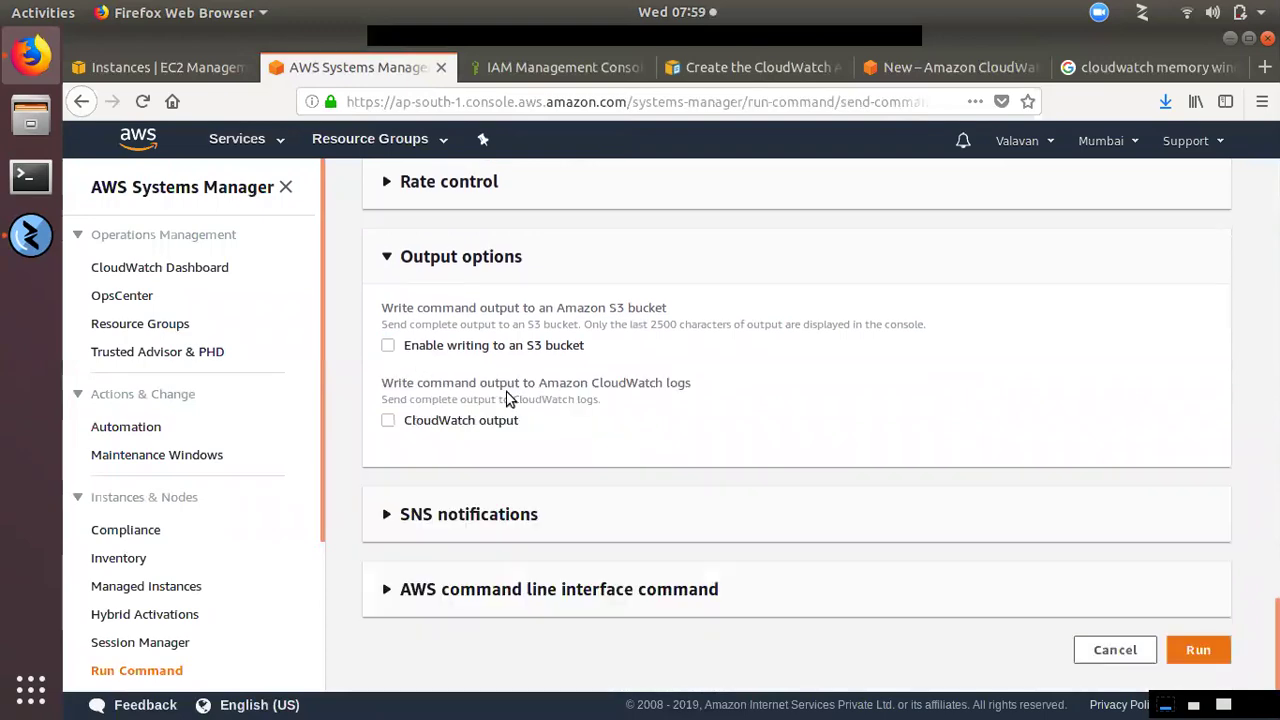
# - Review the selected document, command parameters, target instance and output options of the command
pyautogui.scroll(15, 731, 506)
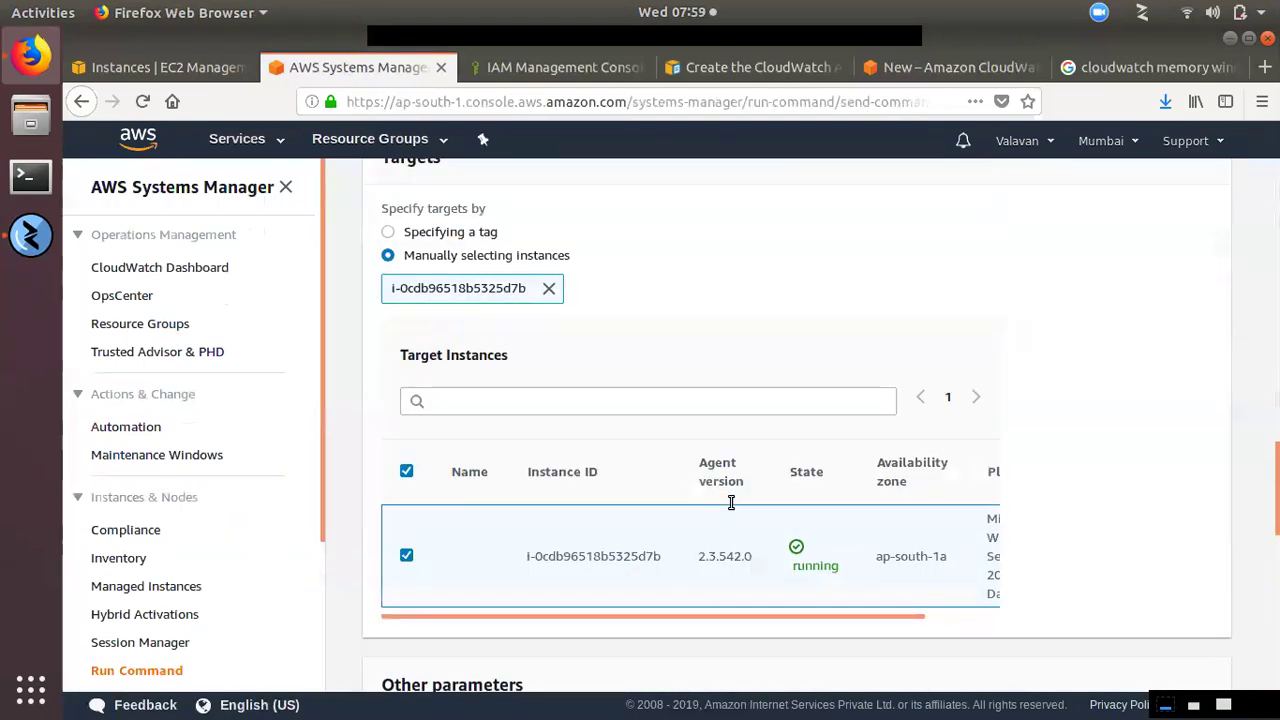
pyautogui.scroll(9, 650, 482)
pyautogui.scroll(-4, 650, 482)
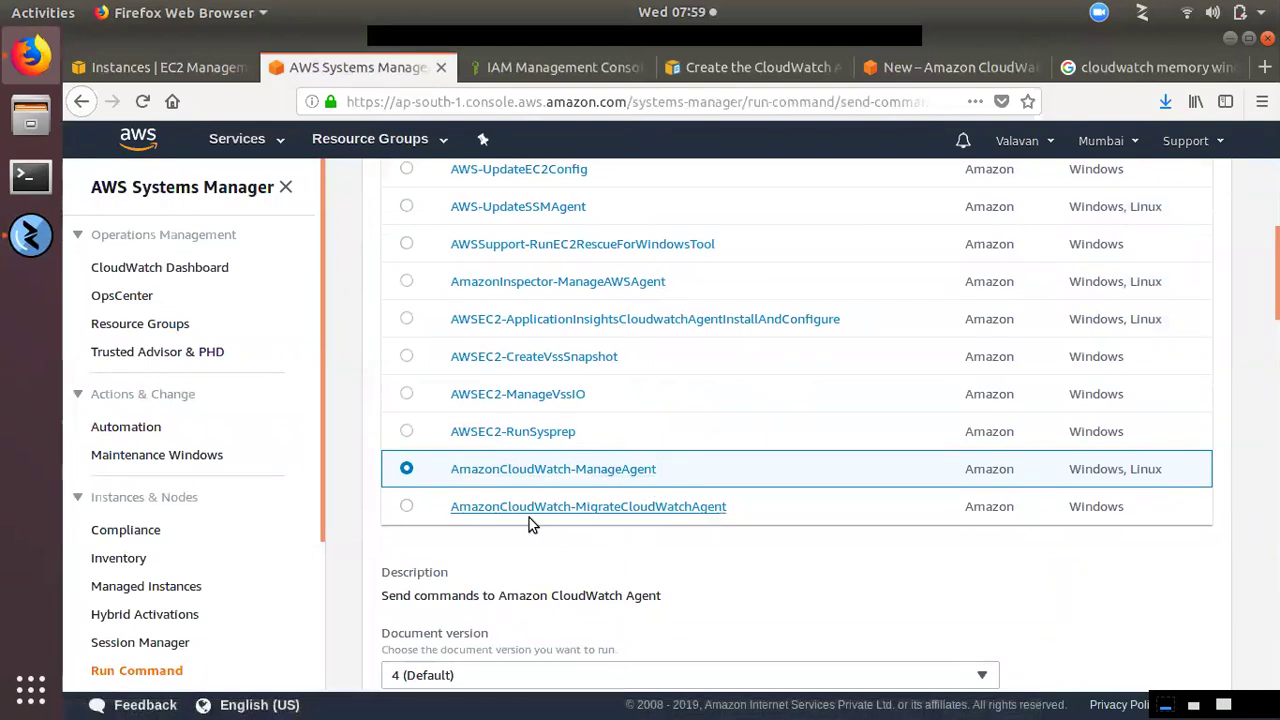
pyautogui.scroll(-5, 652, 568)
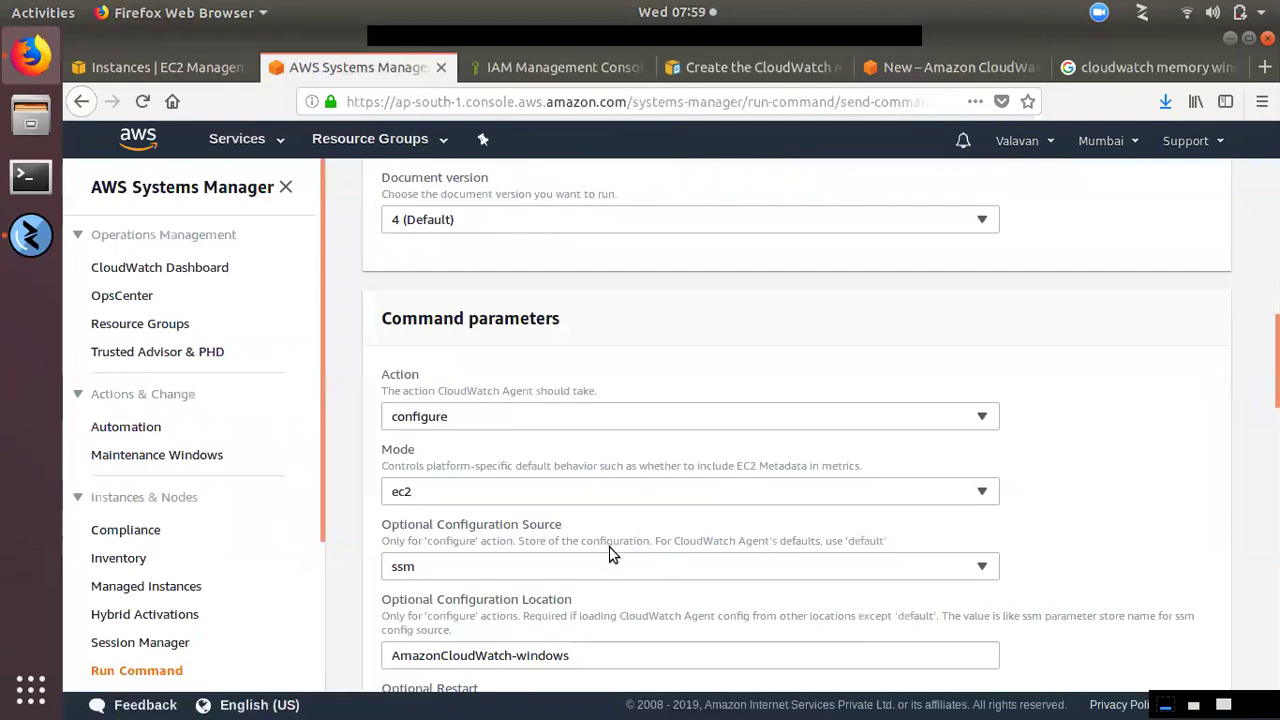
pyautogui.scroll(-3, 612, 556)
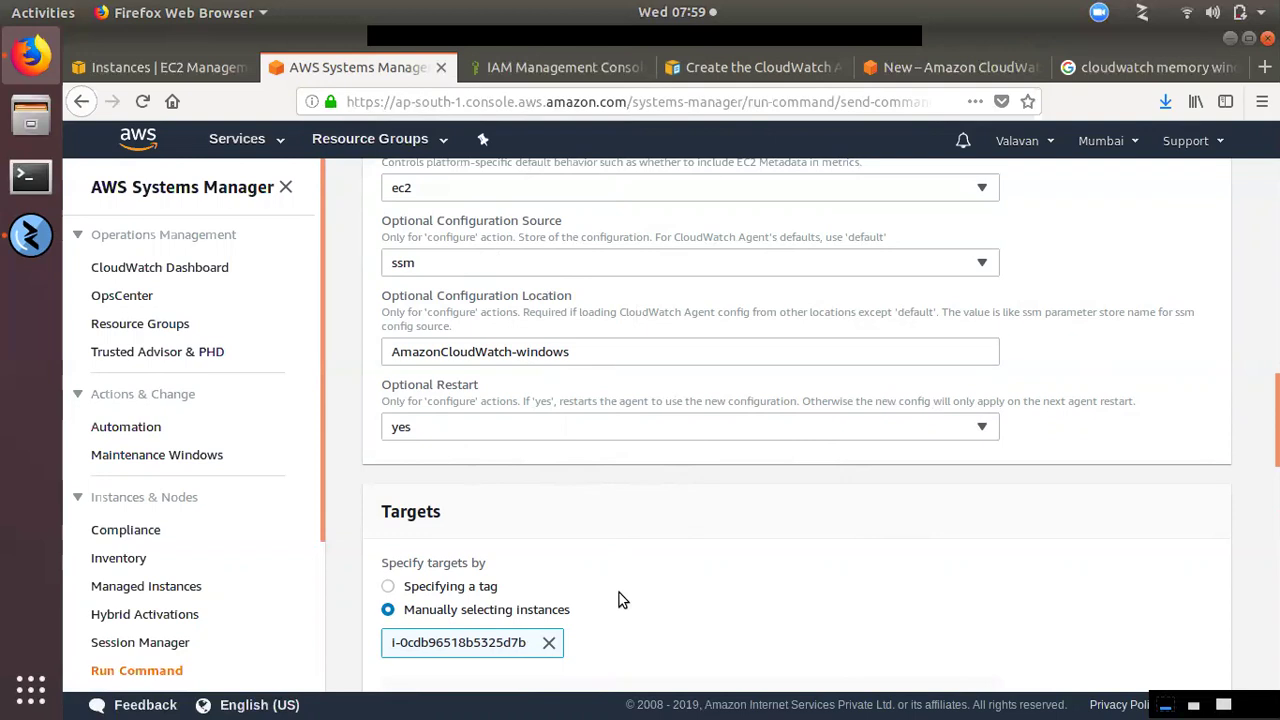
pyautogui.scroll(-5, 958, 615)
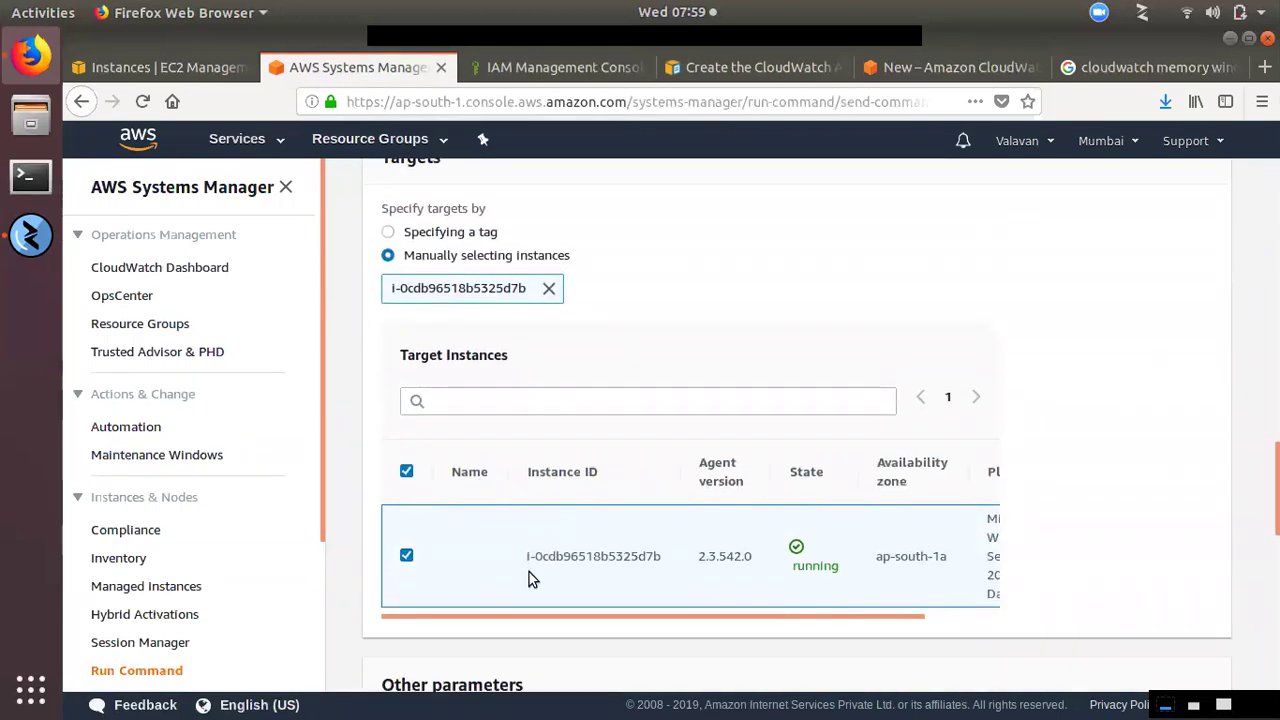
pyautogui.scroll(-12, 799, 533)
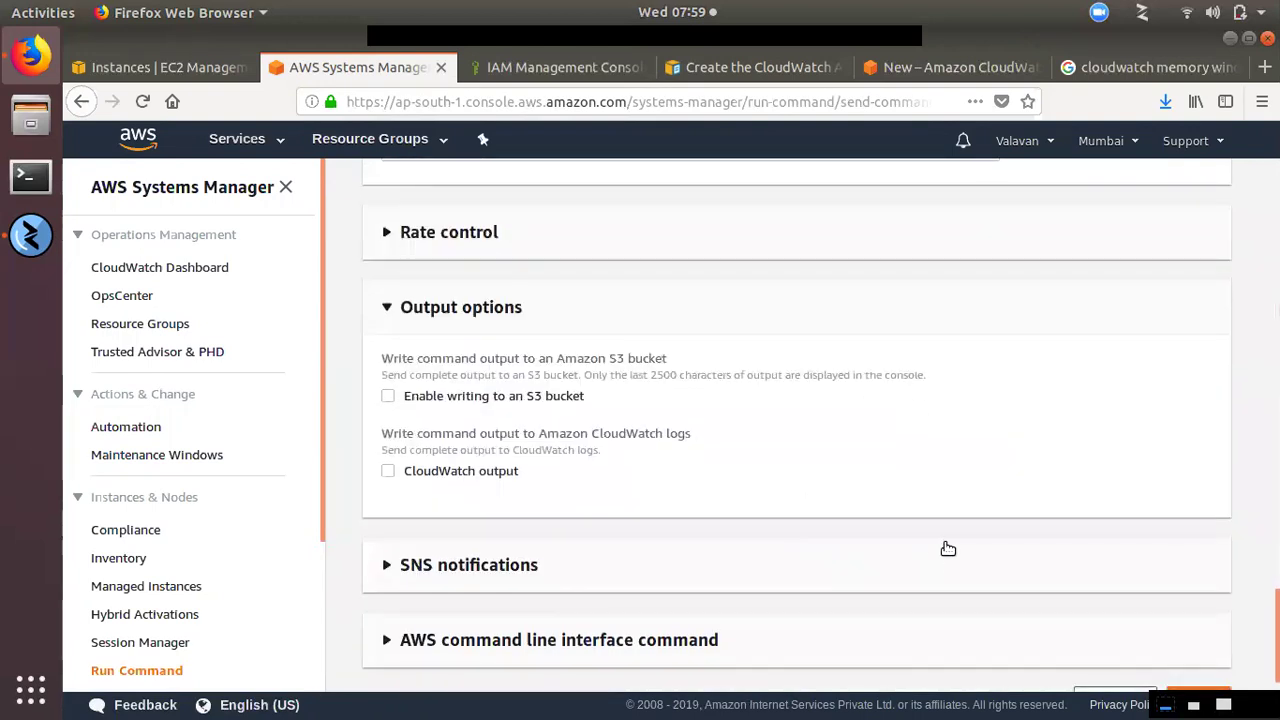
pyautogui.scroll(15, 680, 372)
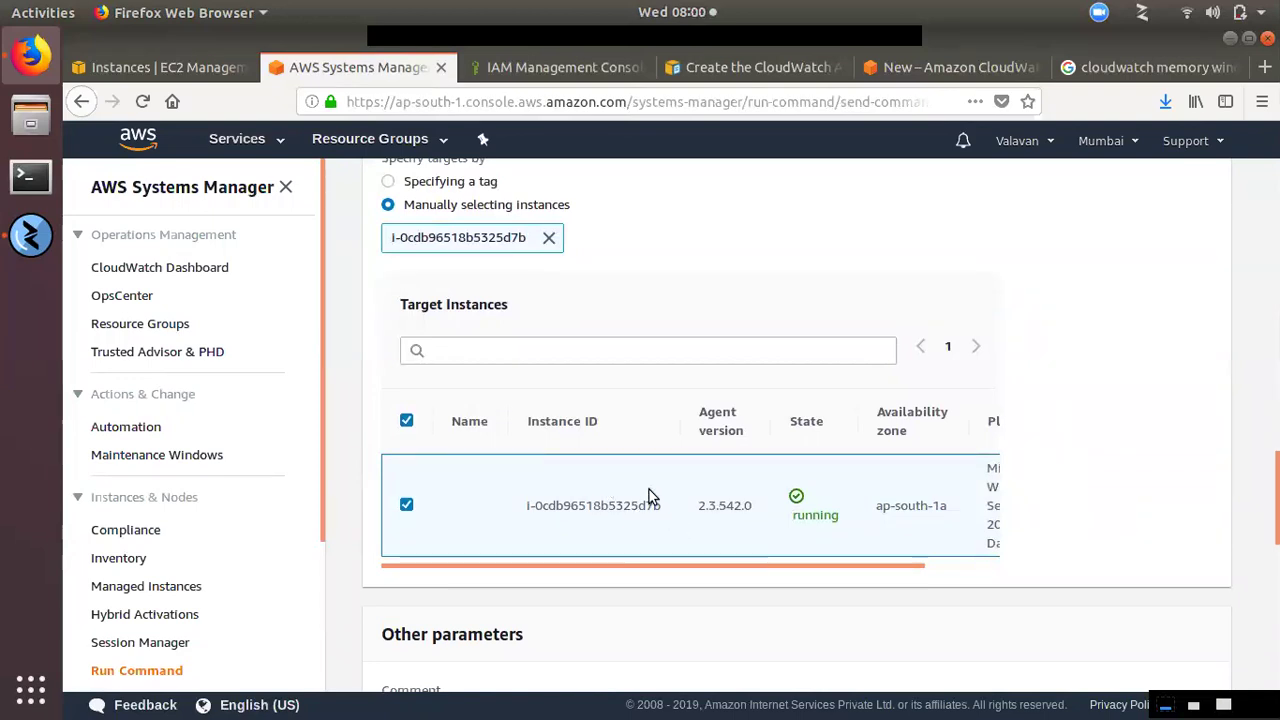
pyautogui.scroll(-8, 664, 508)
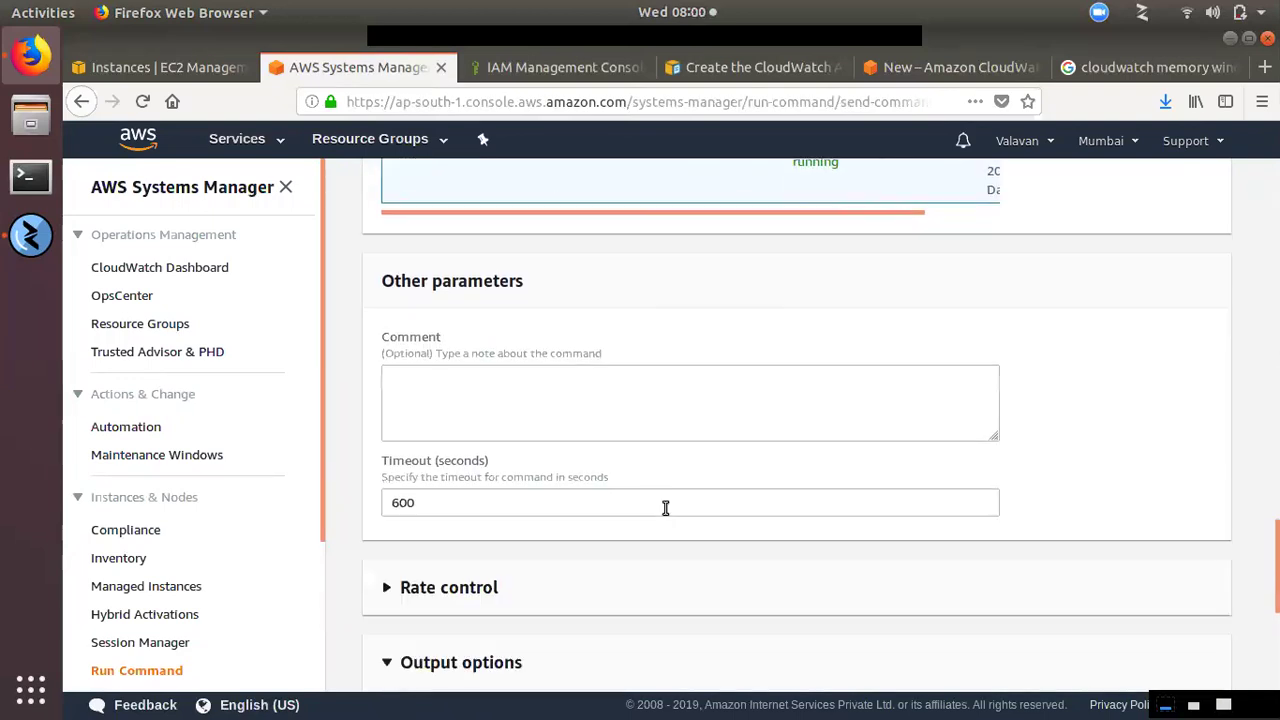
# - Run the AmazonCloudWatch-ManageAgent command on the instance and refresh its status
pyautogui.click(1177, 642)
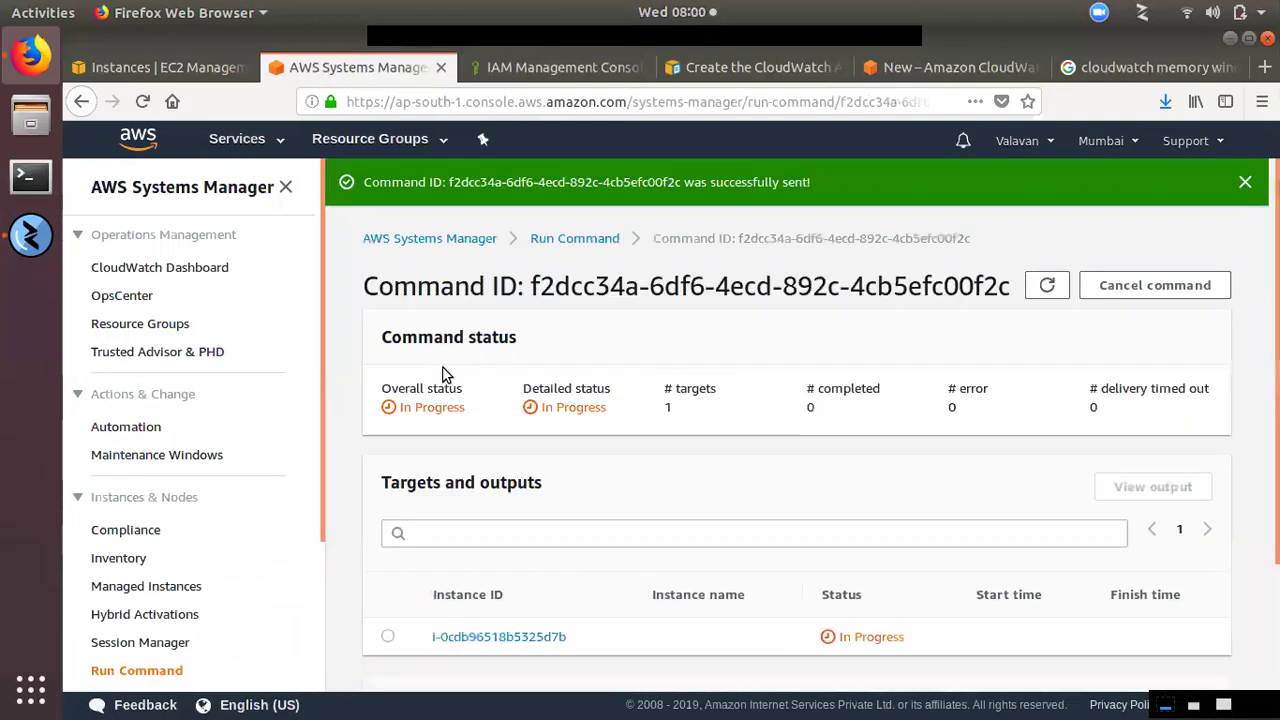
pyautogui.click(1048, 287)
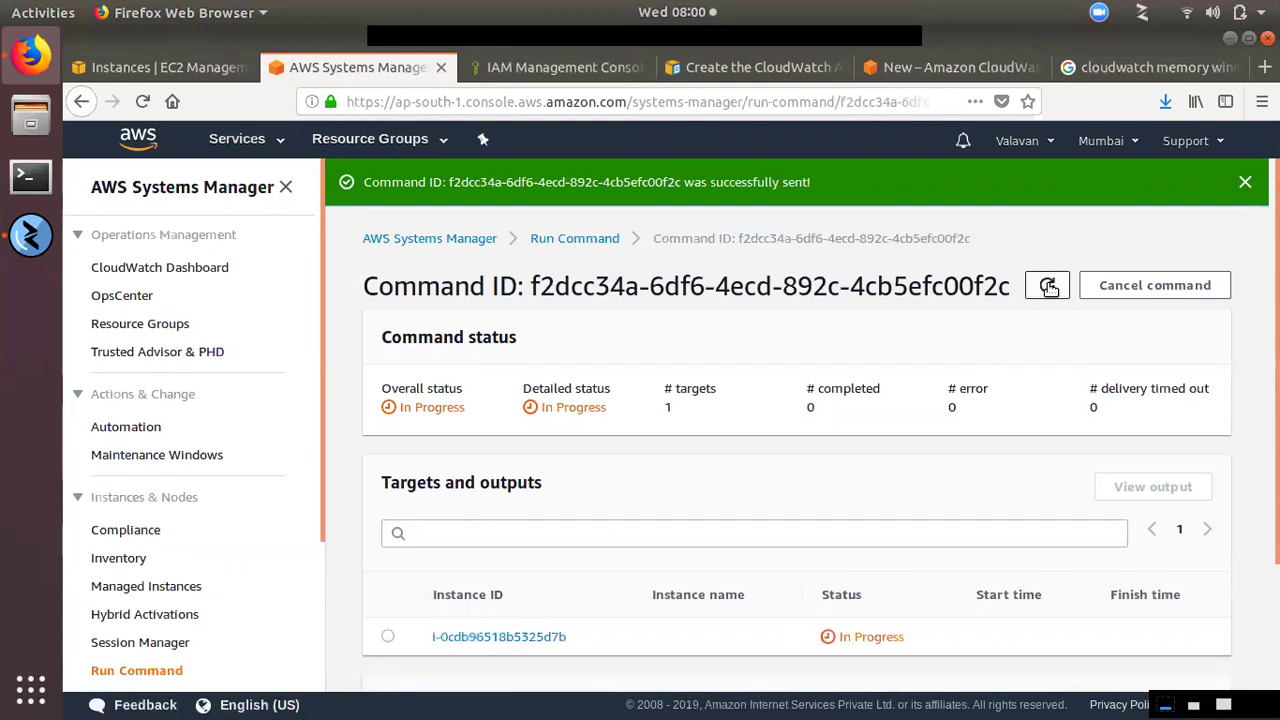
pyautogui.click(1048, 287)
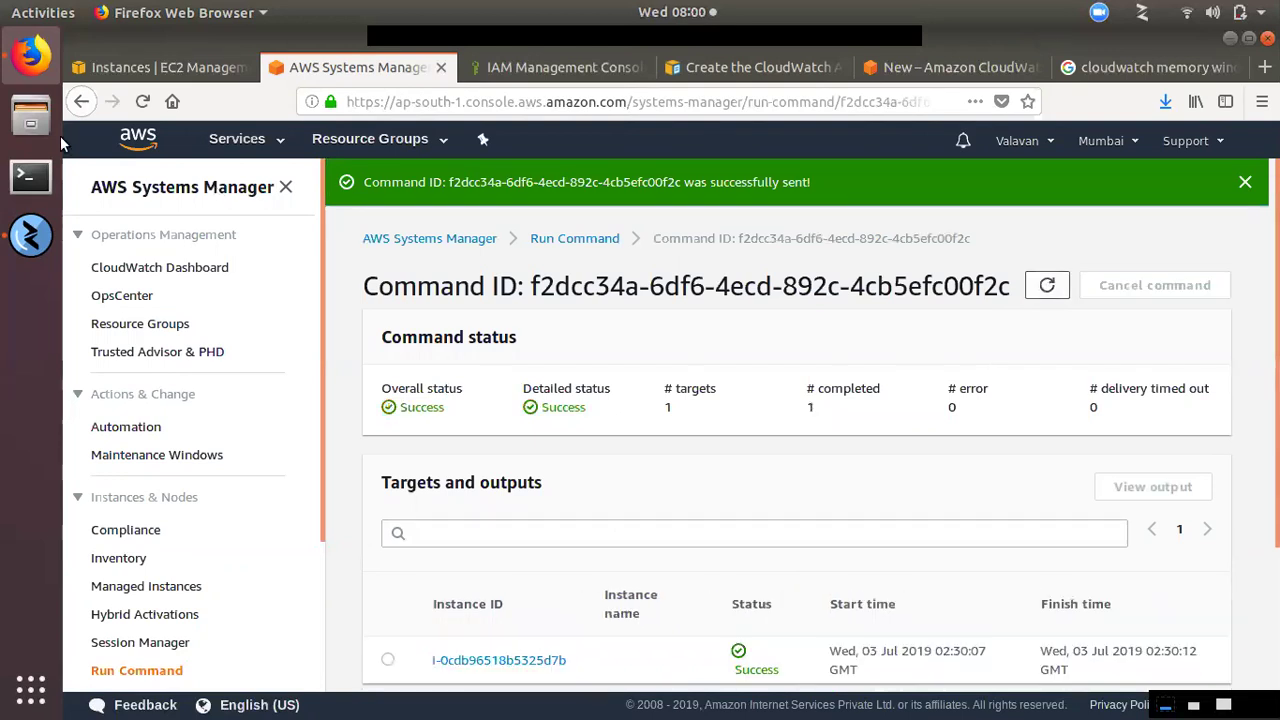
# - Search the AWS services for "clo" and open the CloudWatch console
pyautogui.hotkey('alt', 's')
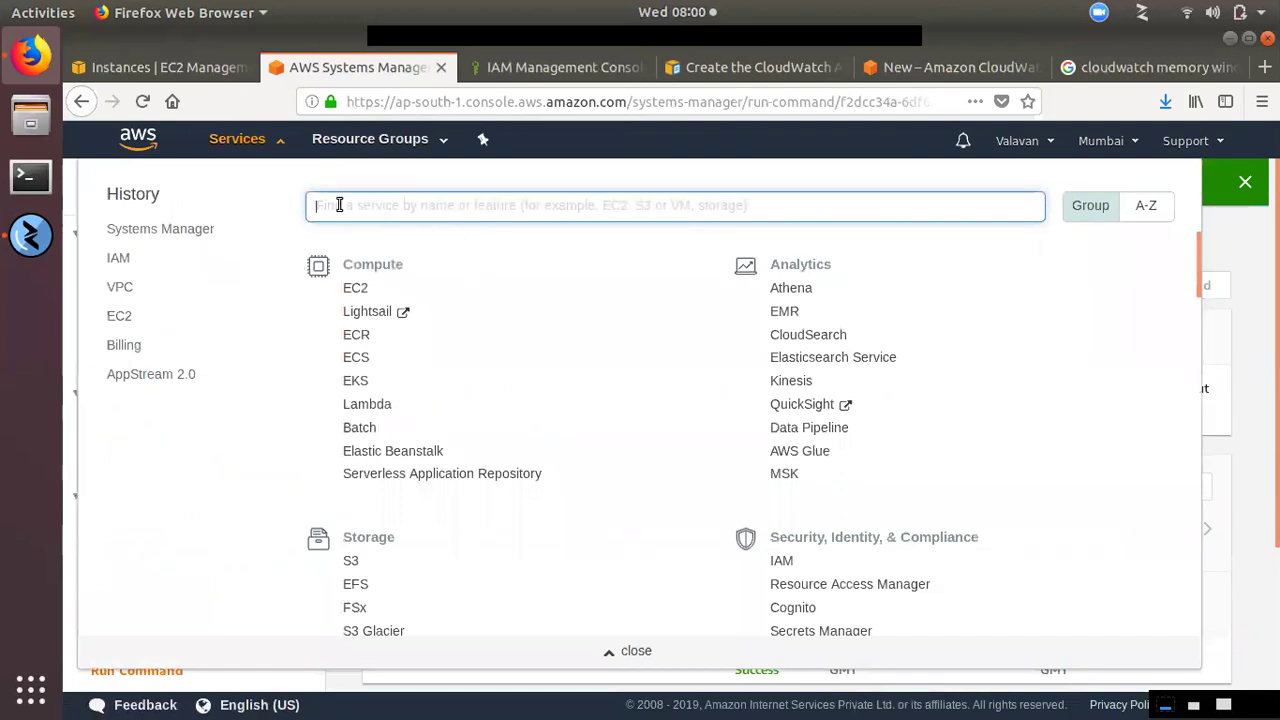
pyautogui.write('clo')
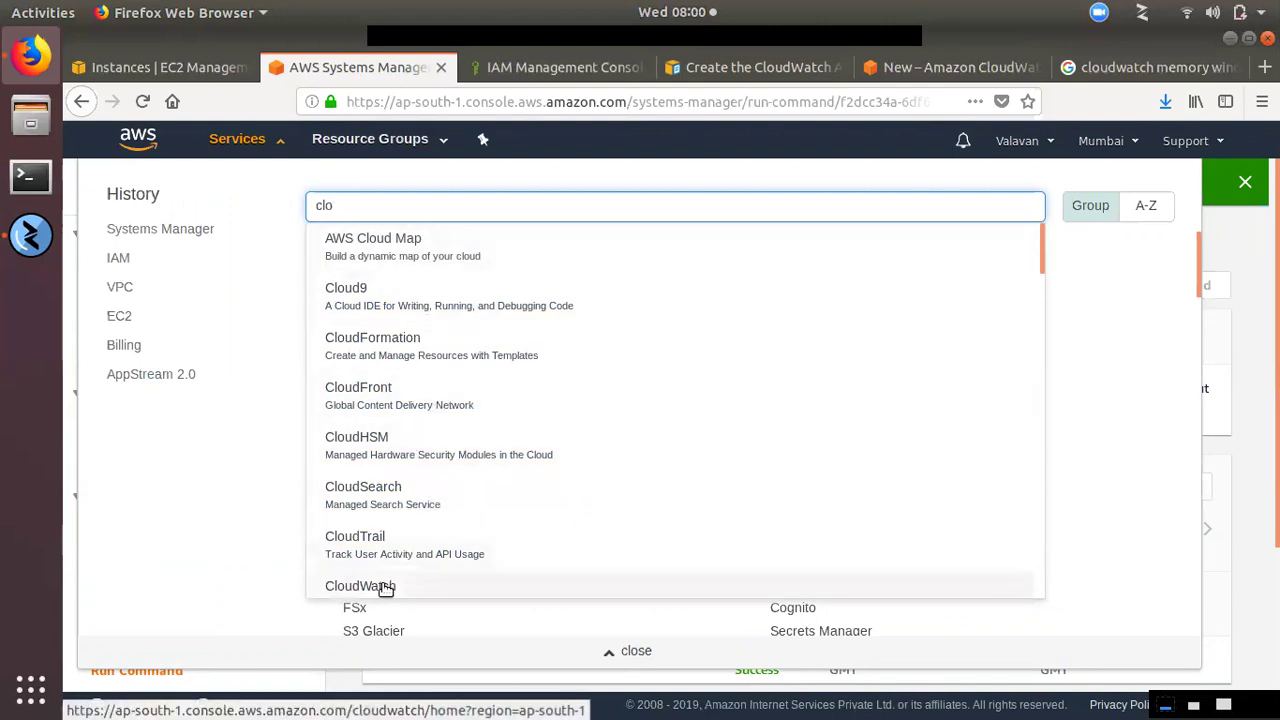
pyautogui.click(385, 589)
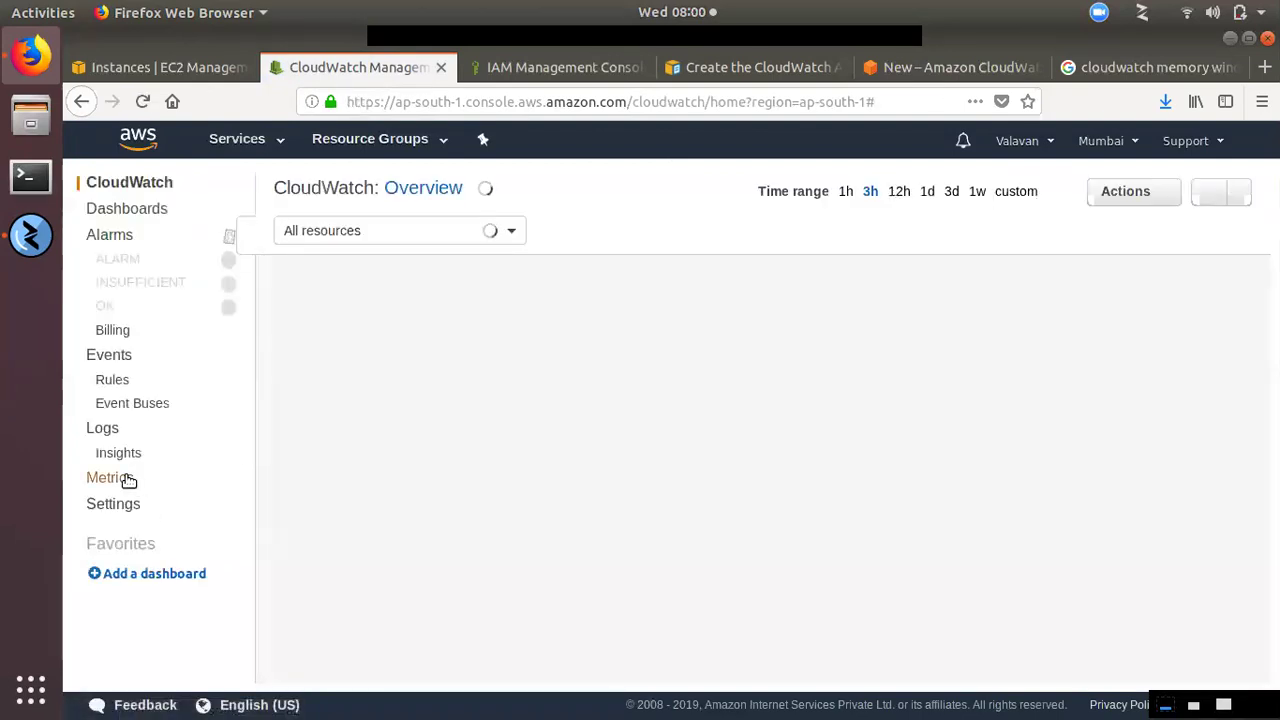
# - View the CloudWatch metrics, open the log groups and refresh their list
pyautogui.click(124, 479)
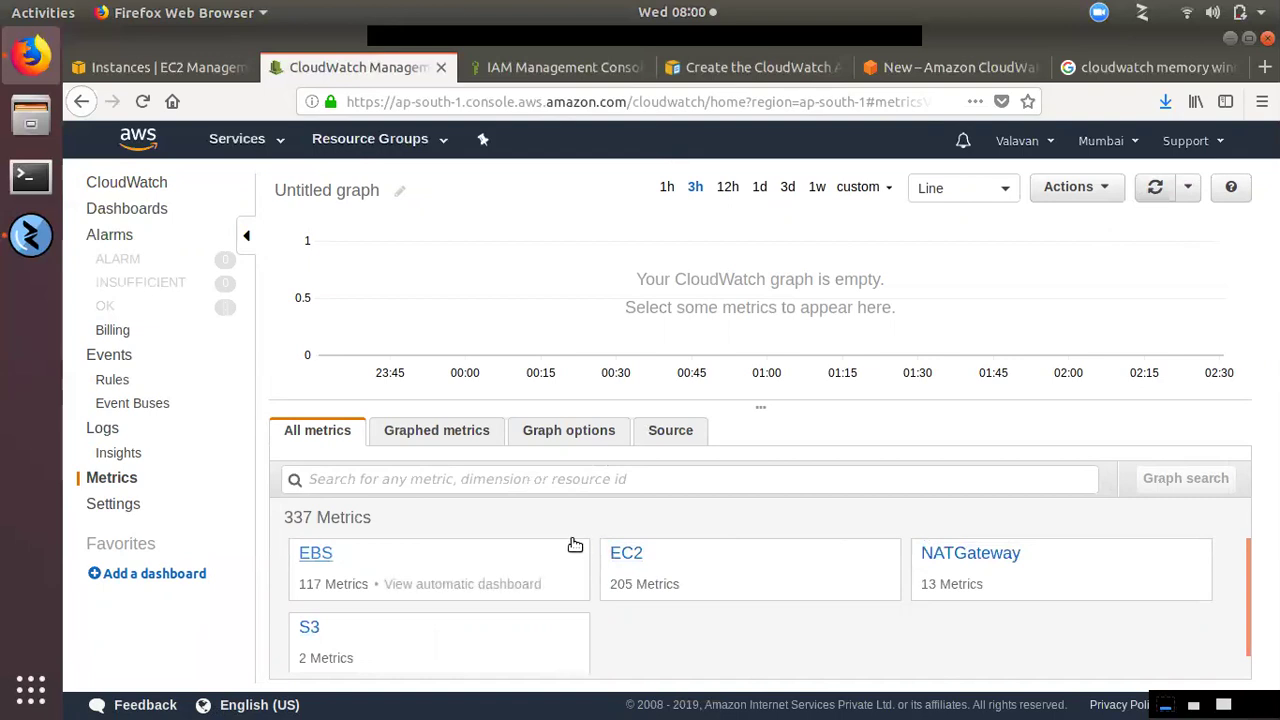
pyautogui.click(103, 428)
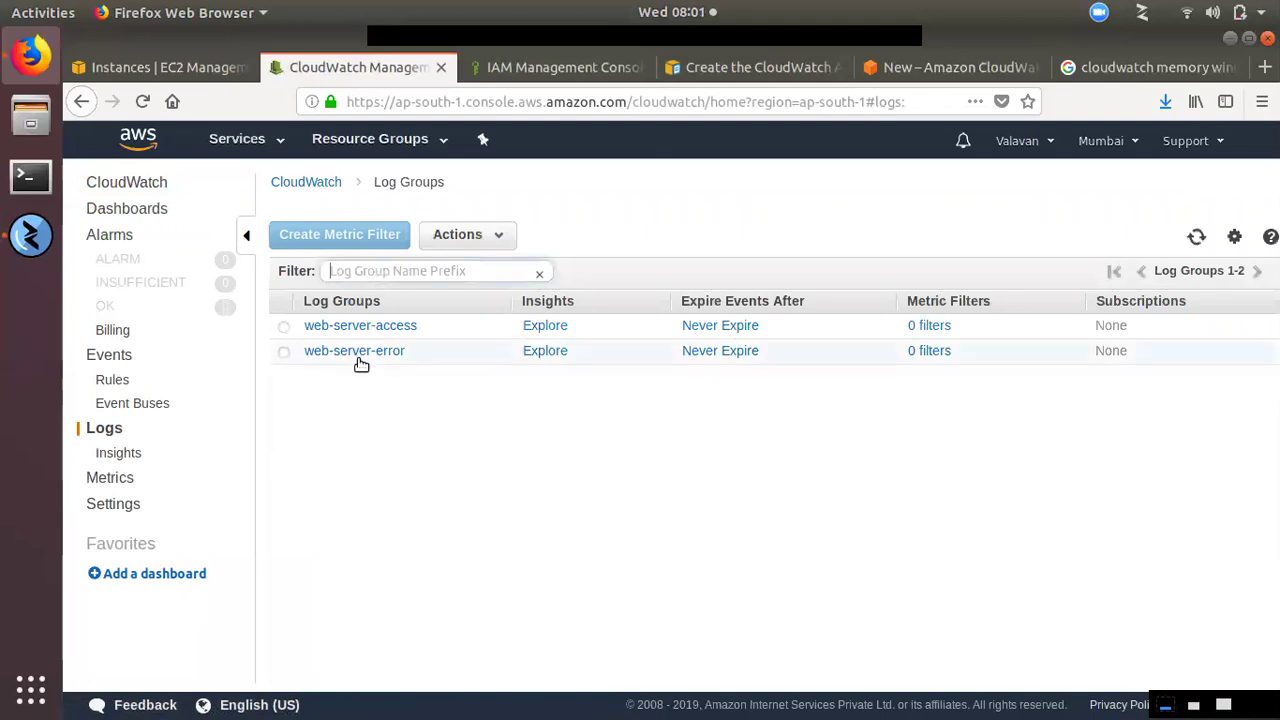
pyautogui.click(1198, 238)
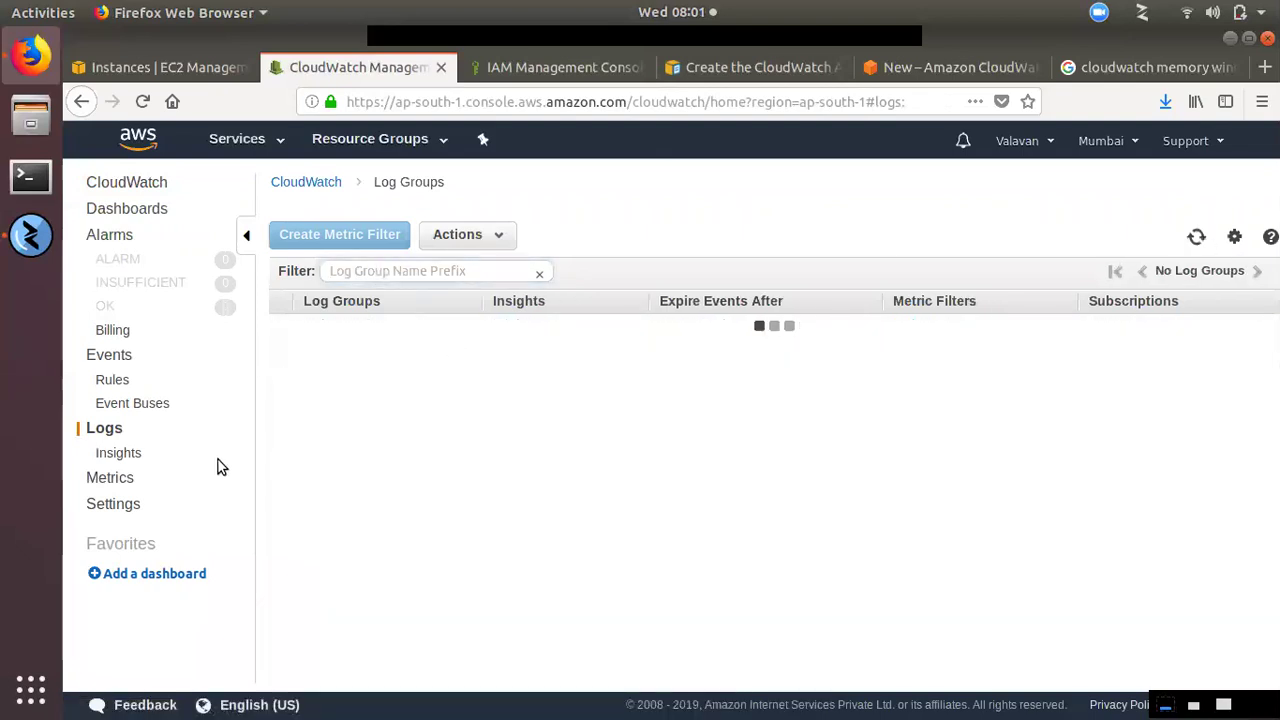
# - Return to the CloudWatch metrics, open the EC2 namespace and refresh the view to check for agent metrics
pyautogui.click(104, 478)
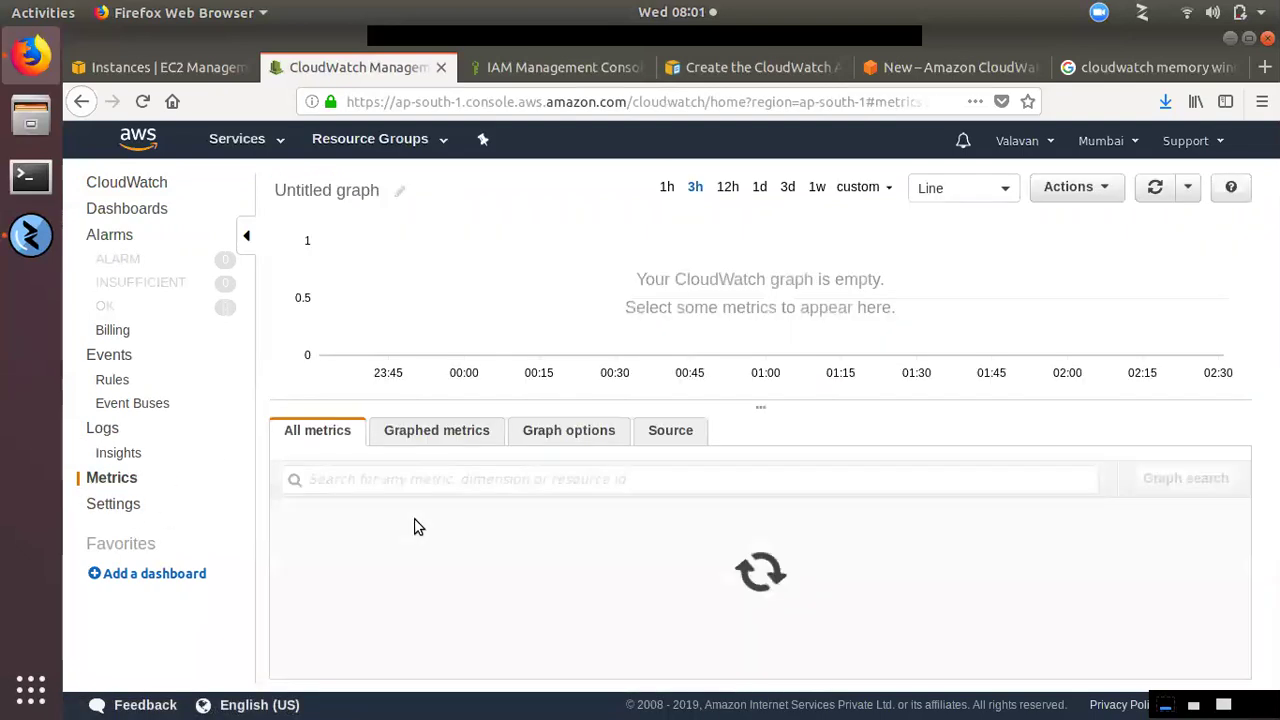
pyautogui.scroll(-1, 670, 585)
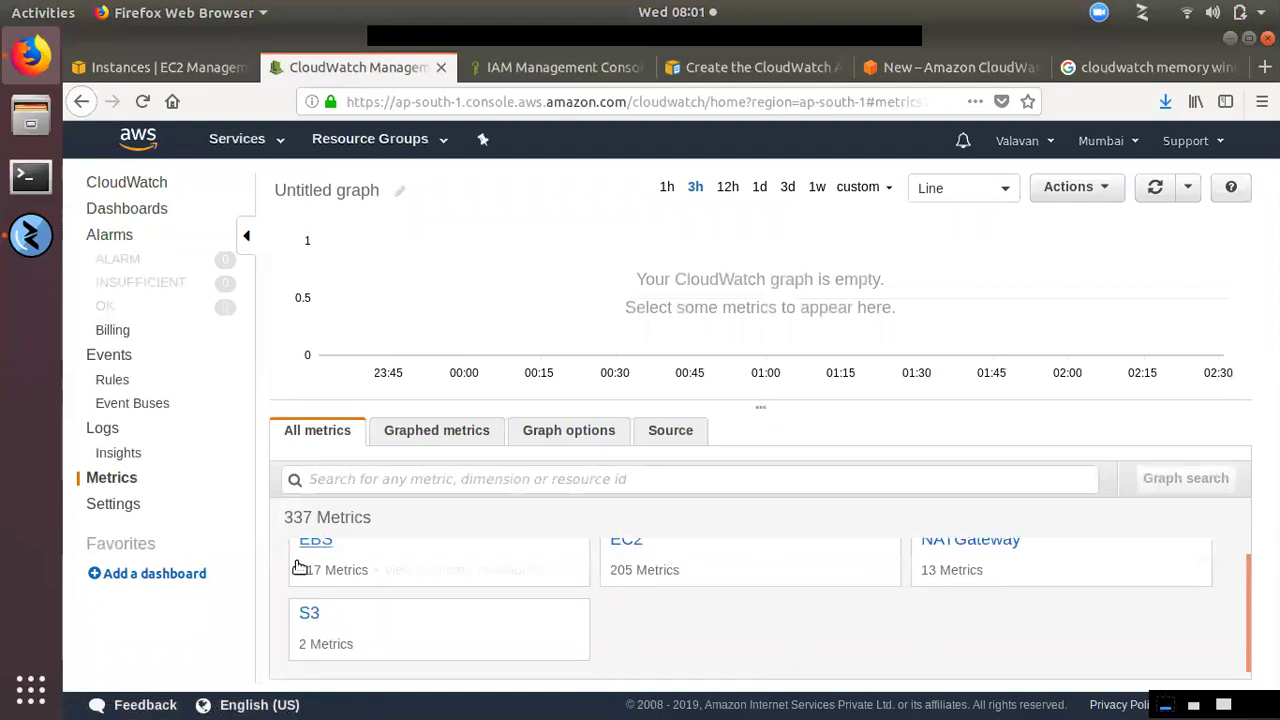
pyautogui.scroll(1, 298, 567)
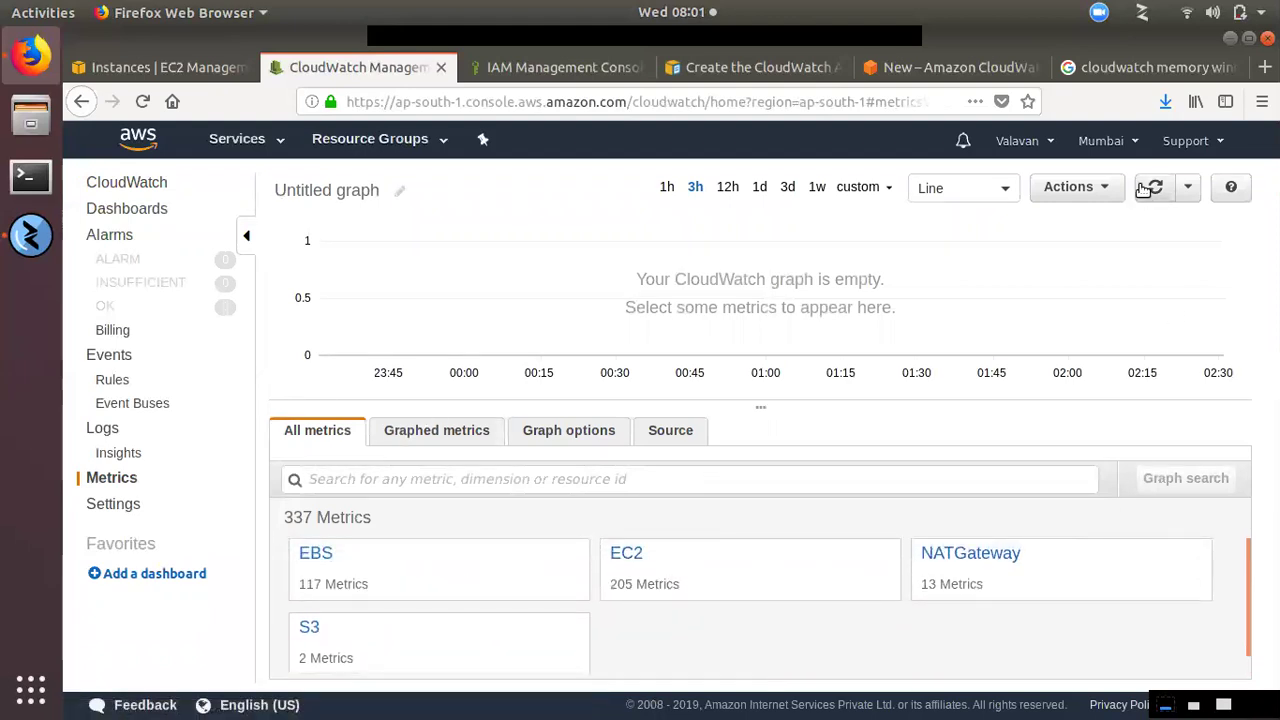
pyautogui.moveTo(866, 588)
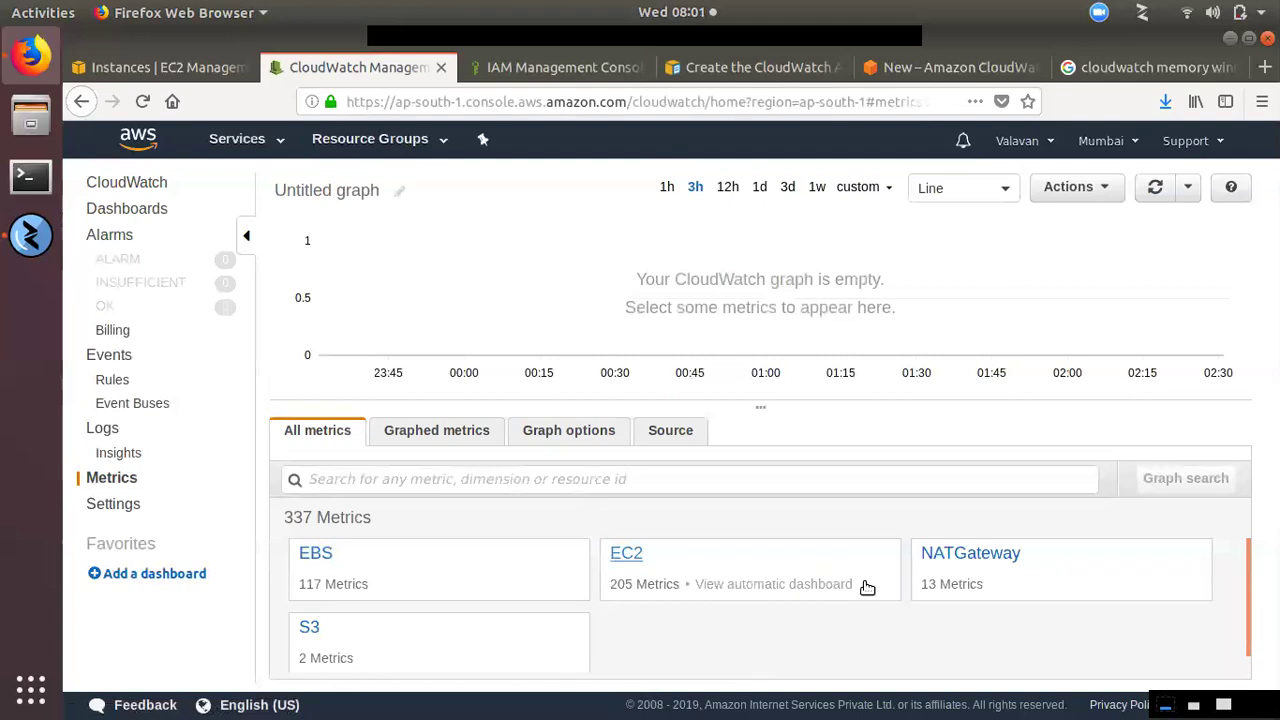
pyautogui.click(626, 553)
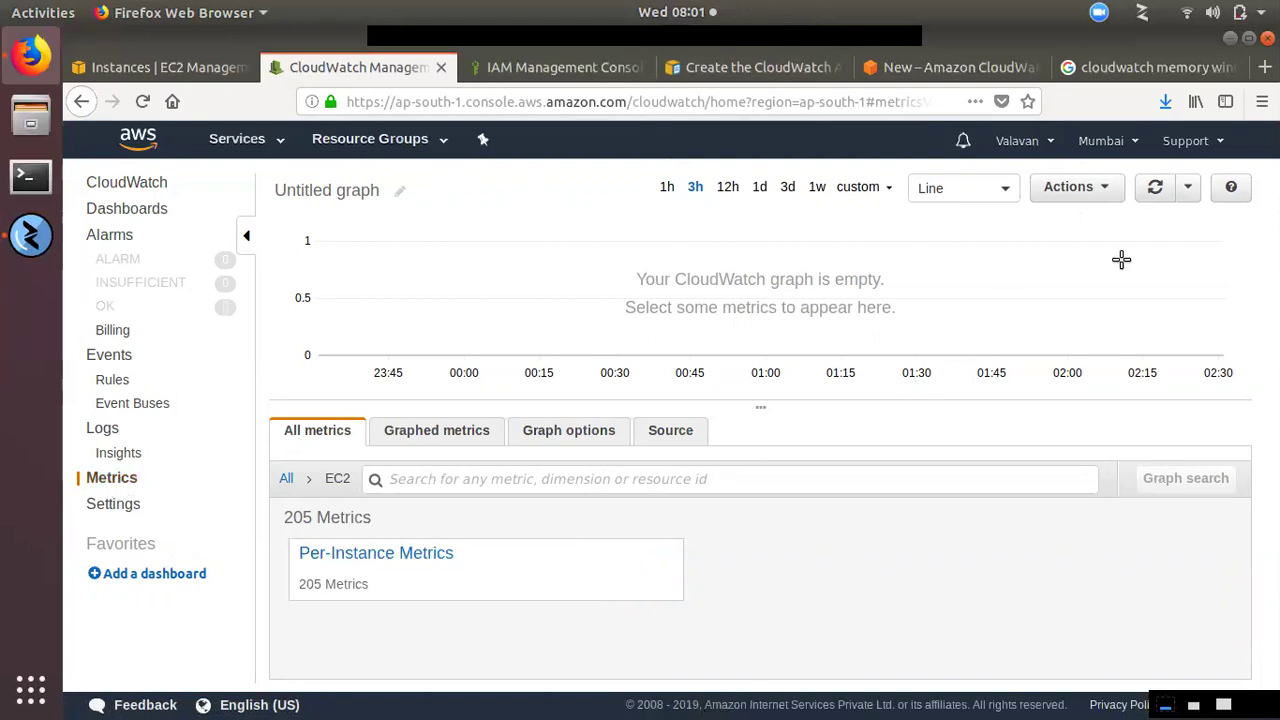
pyautogui.click(1156, 189)
# - Open Systems Manager from the EC2 console and return the CloudWatch metrics view to all namespaces
pyautogui.click(147, 76)
pyautogui.scroll(-3, 171, 594)
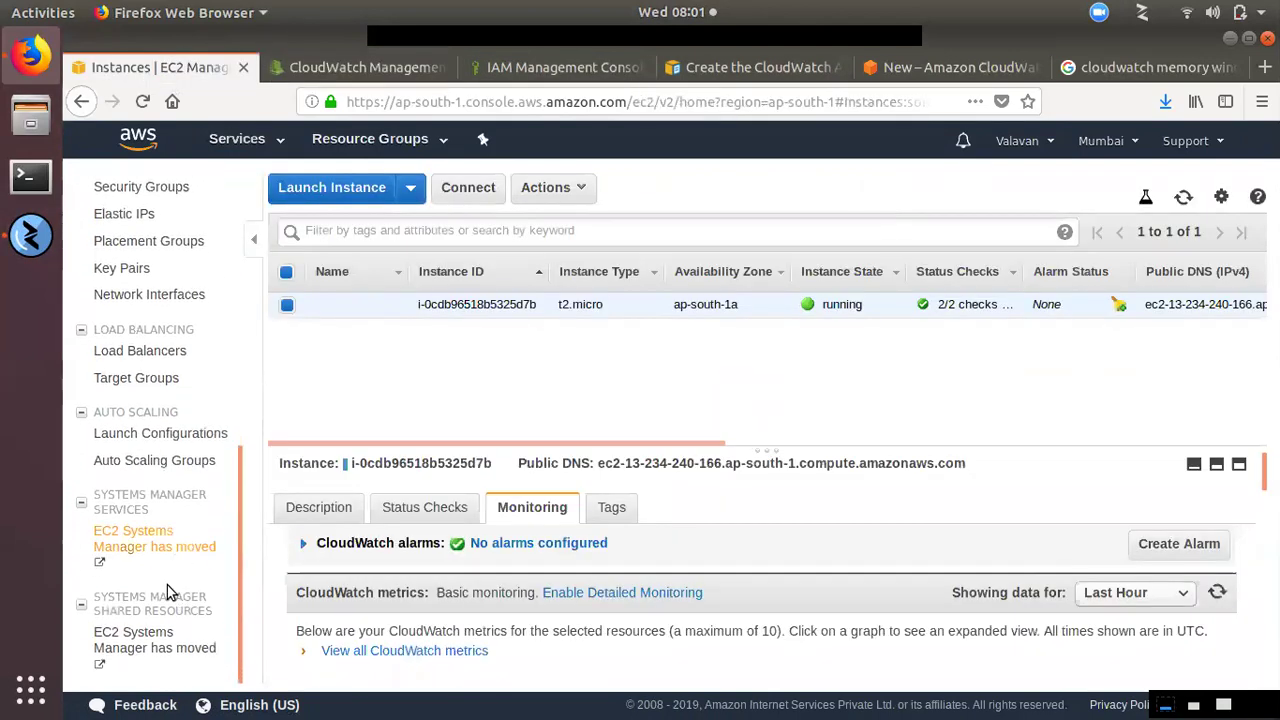
pyautogui.click(170, 660)
pyautogui.click(489, 67)
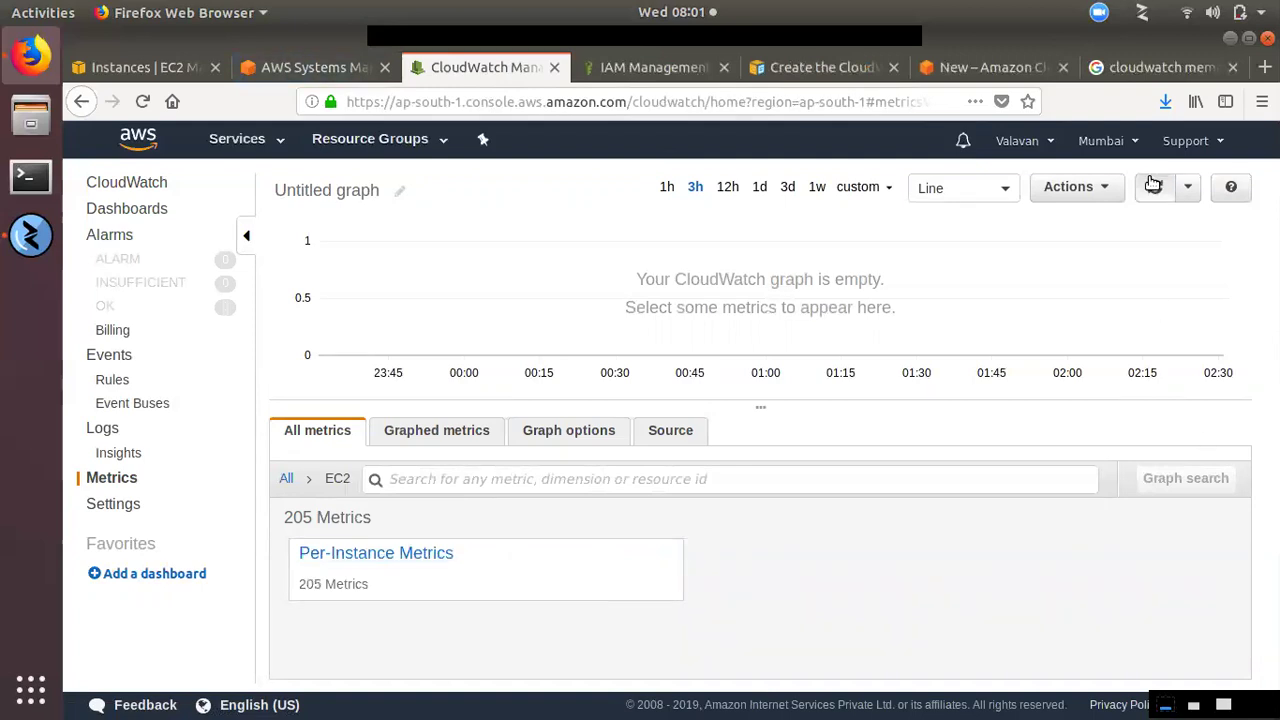
pyautogui.click(286, 479)
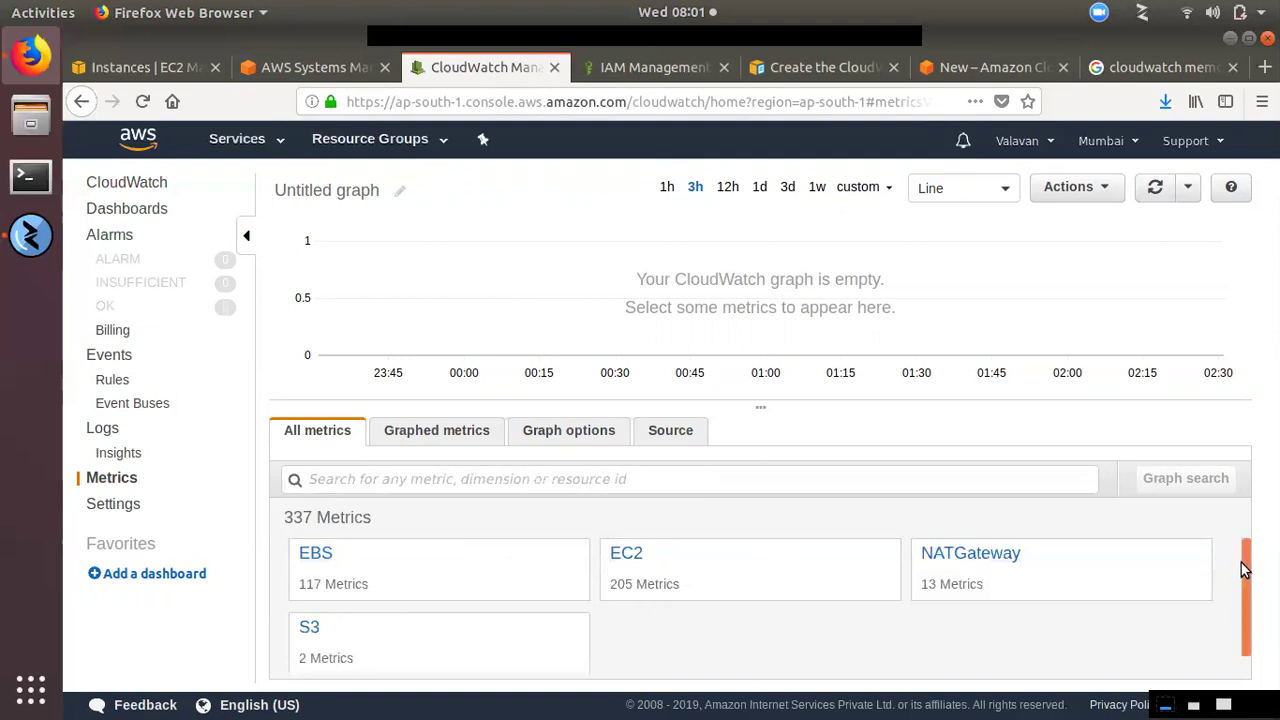
# - Open the command history of Run Command in Systems Manager to check the executed commands
pyautogui.click(310, 67)
pyautogui.scroll(-3, 160, 565)
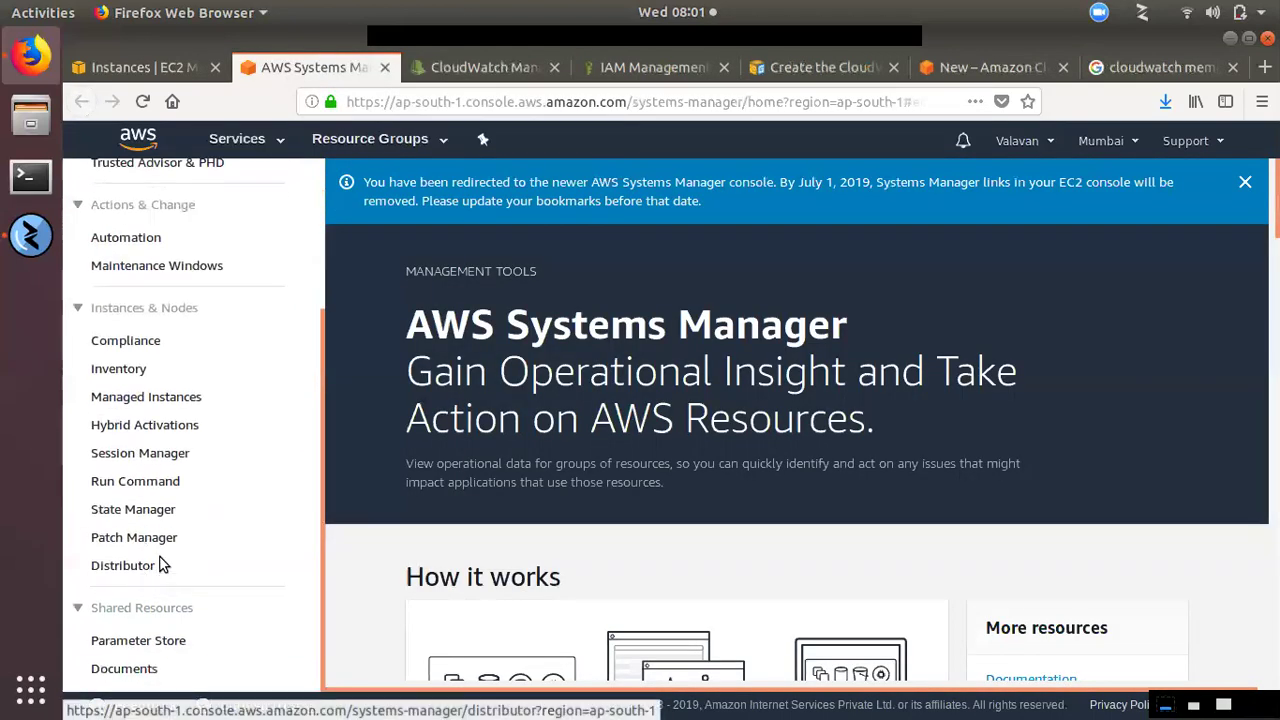
pyautogui.click(160, 481)
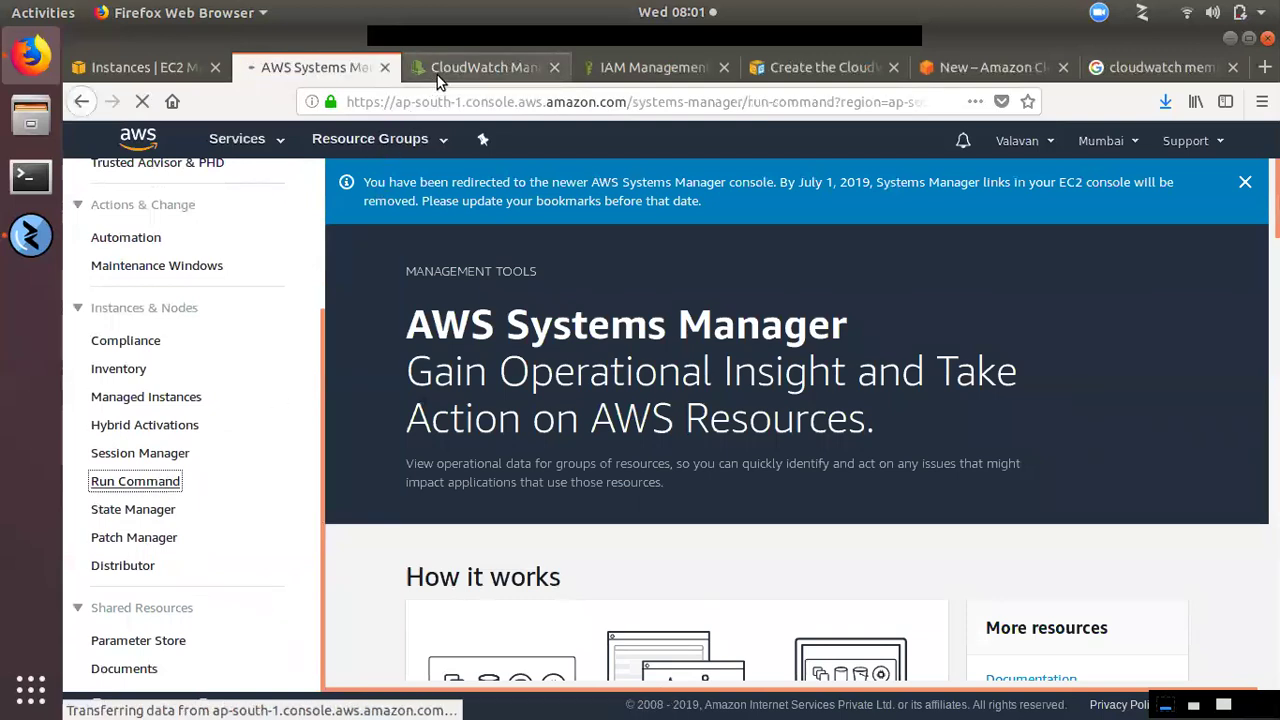
pyautogui.click(437, 68)
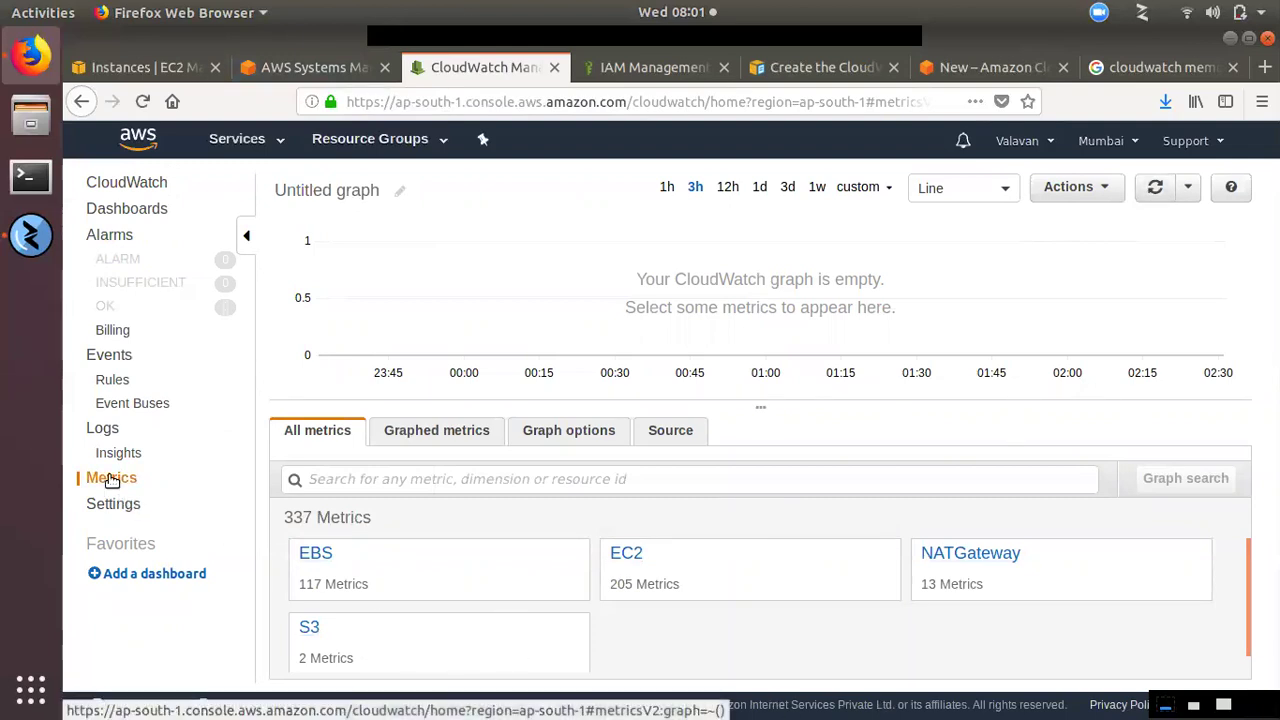
pyautogui.click(305, 67)
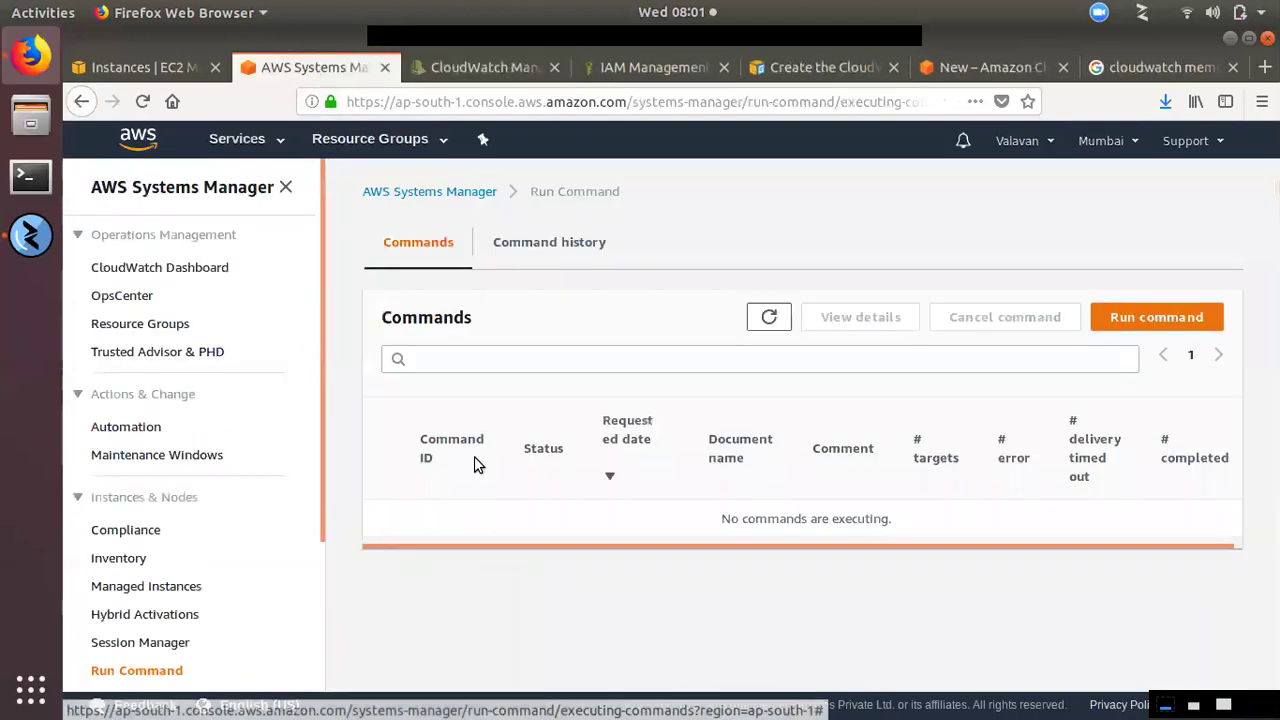
pyautogui.click(588, 251)
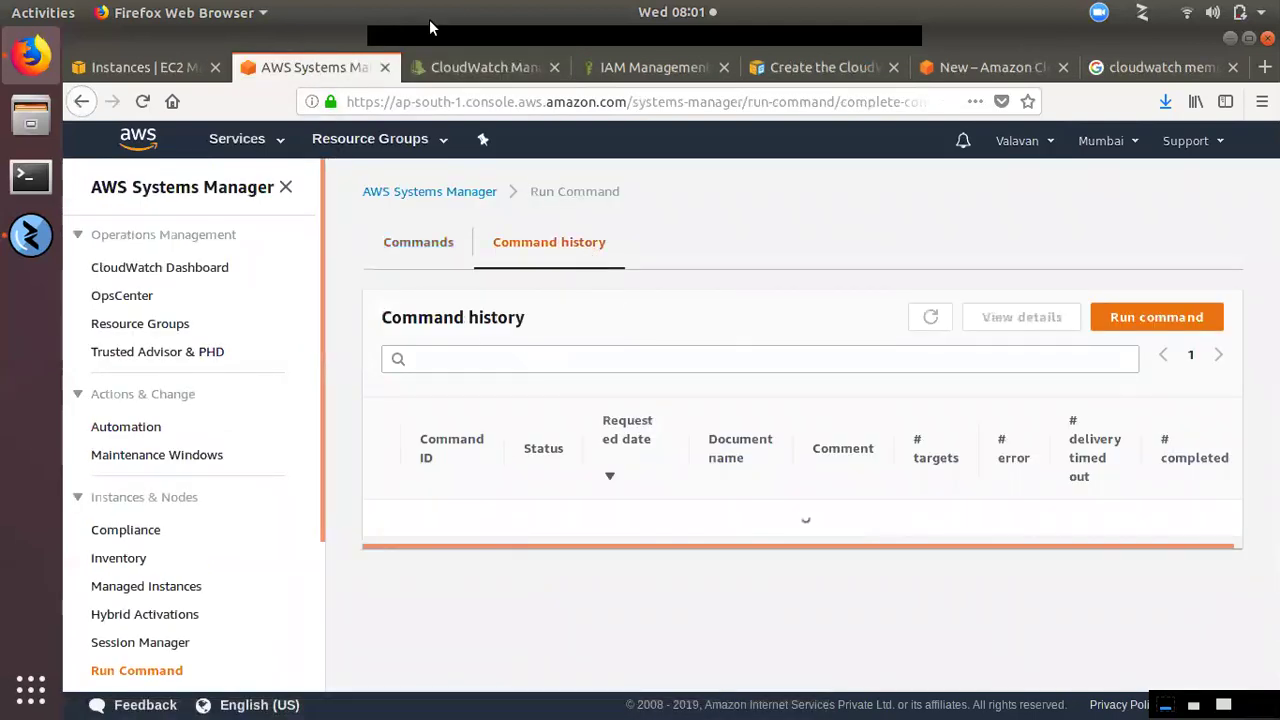
# - Refresh the CloudWatch metrics and look through the namespaces for the agent's custom namespace
pyautogui.click(457, 67)
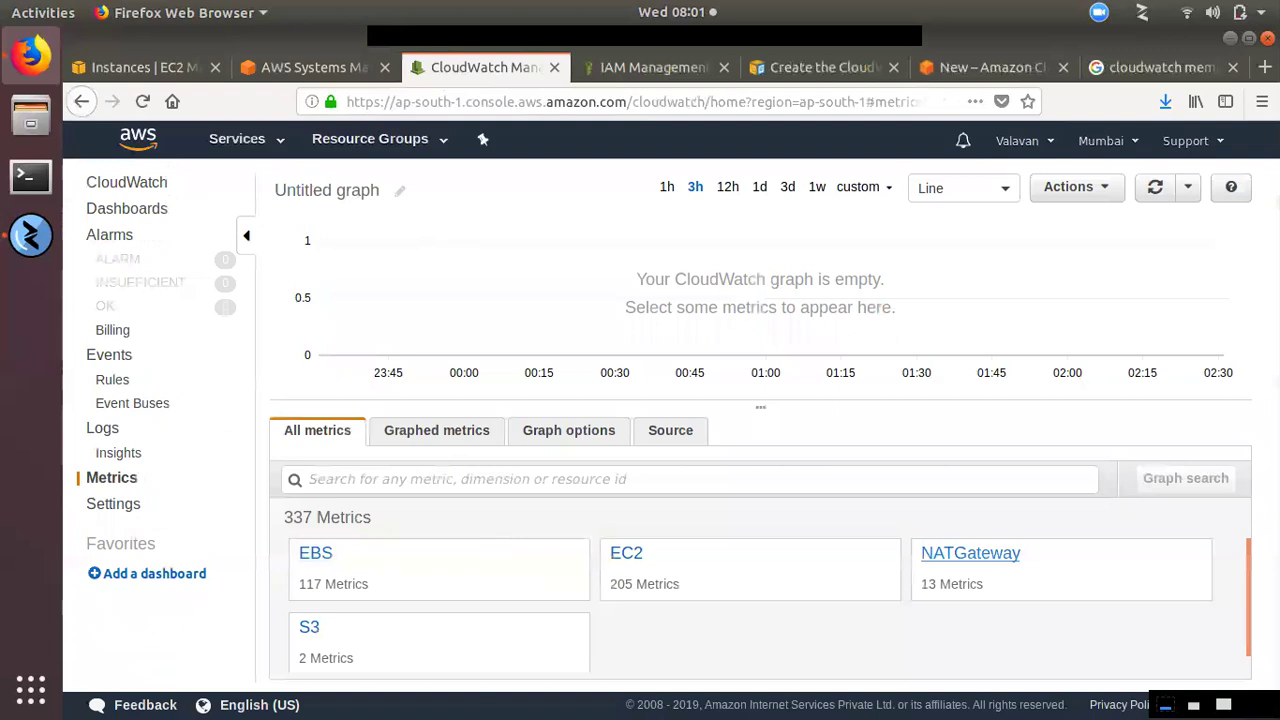
pyautogui.click(1143, 191)
pyautogui.click(874, 56)
pyautogui.click(895, 134)
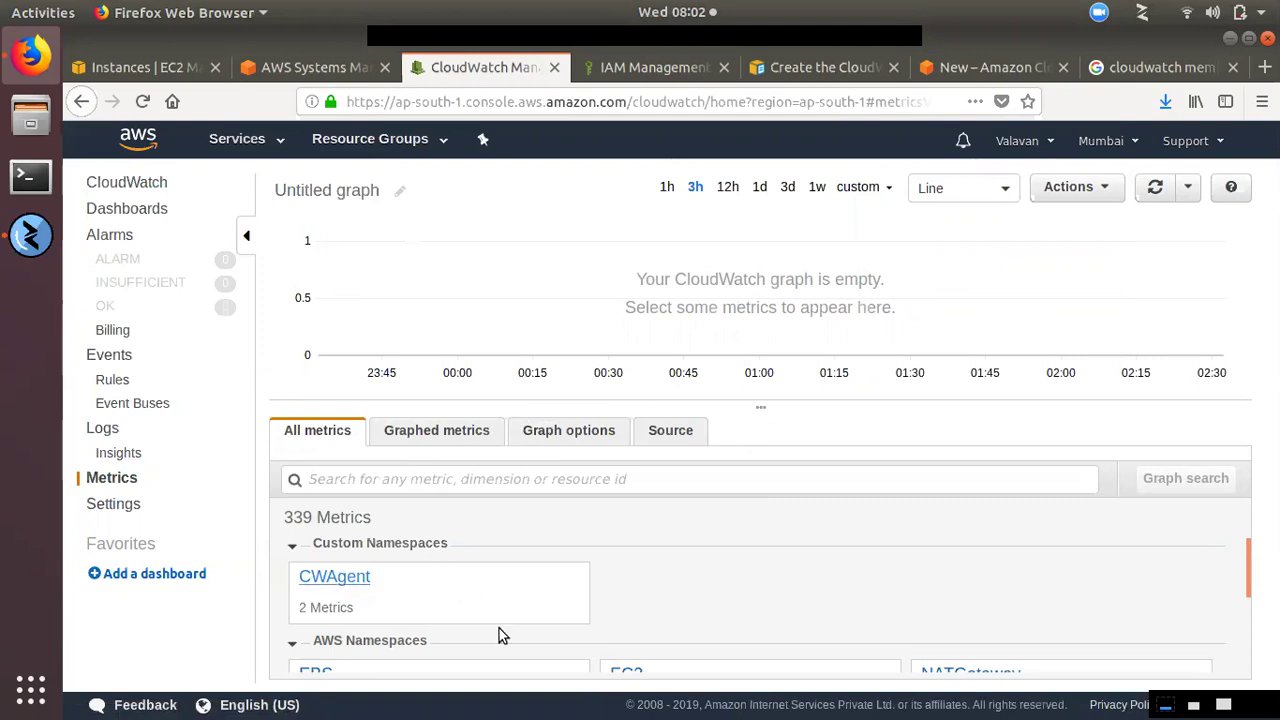
pyautogui.scroll(-1, 352, 583)
pyautogui.scroll(1, 352, 583)
# - Graph the CWAgent metric Memory % Committed Bytes In Use under ImageId, InstanceId, InstanceType, objectname and display it as Number
pyautogui.click(338, 578)
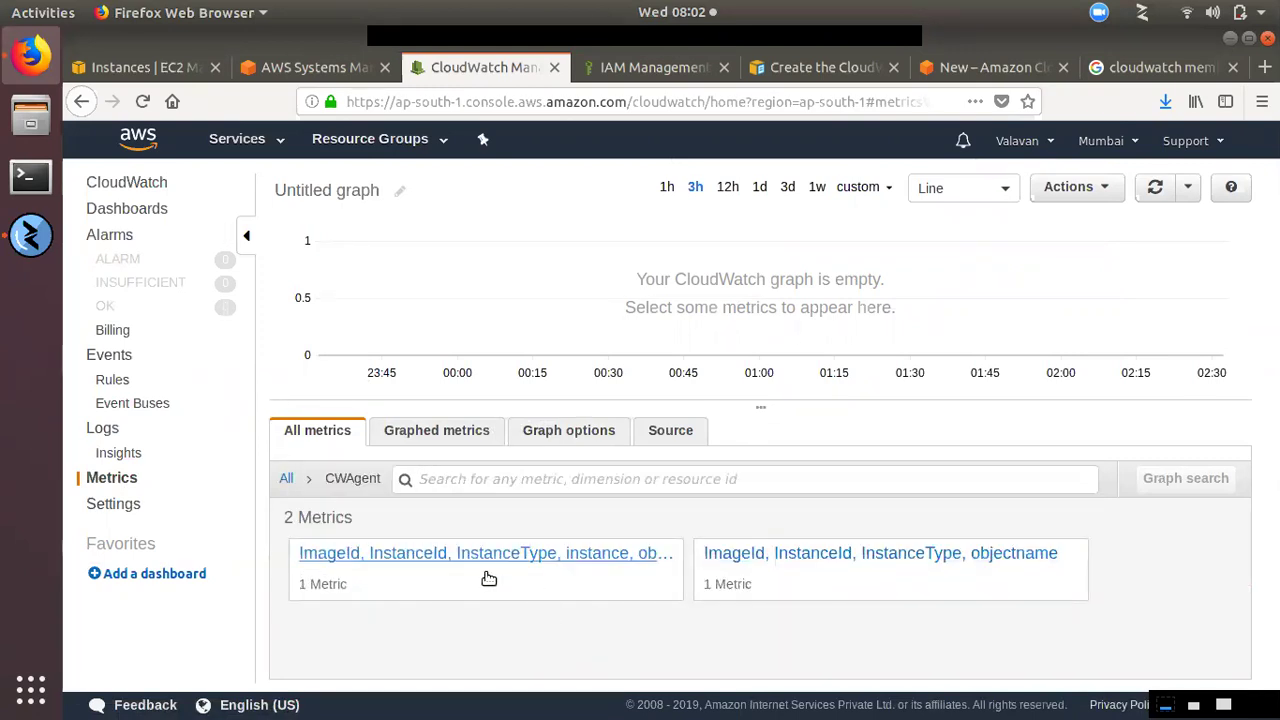
pyautogui.click(812, 560)
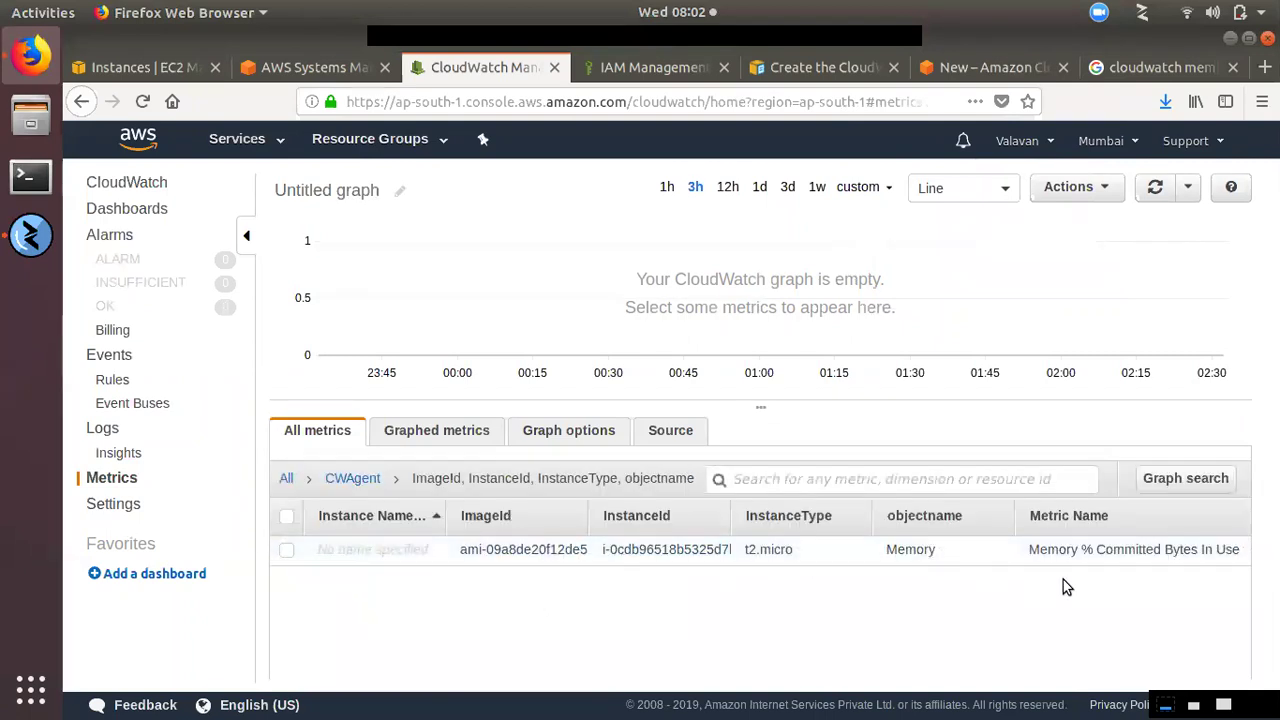
pyautogui.click(286, 549)
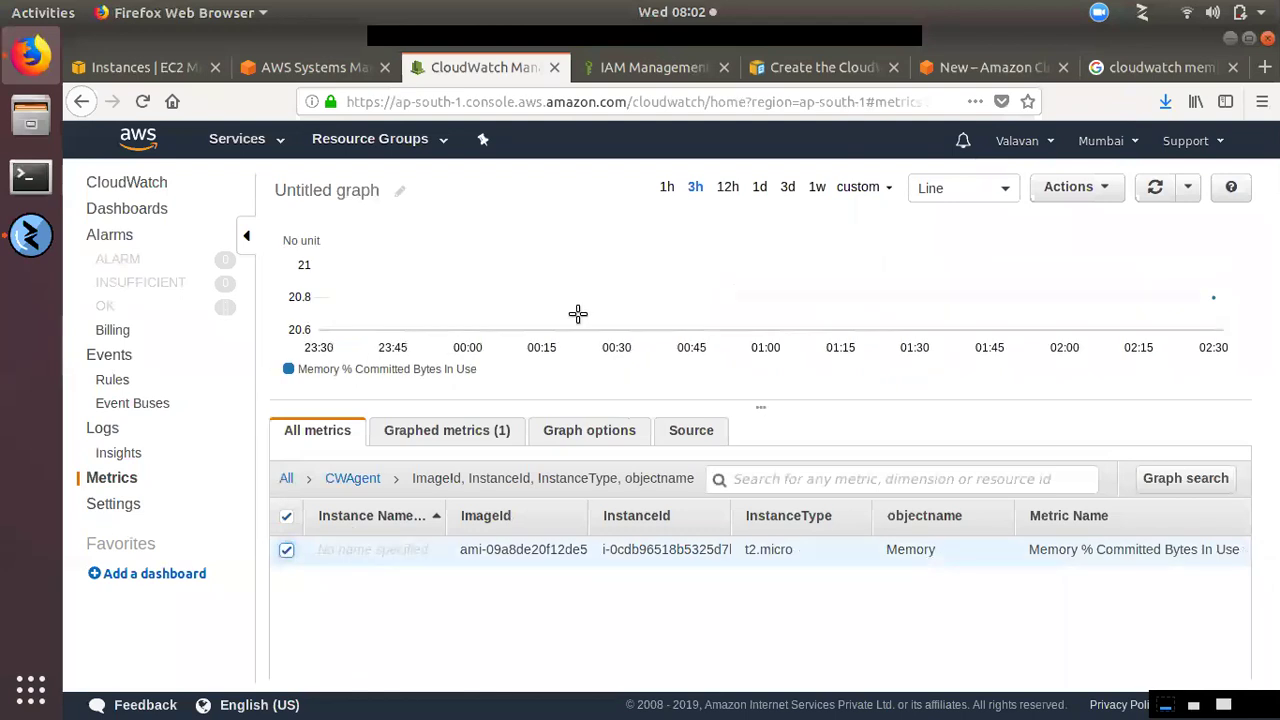
pyautogui.click(963, 188)
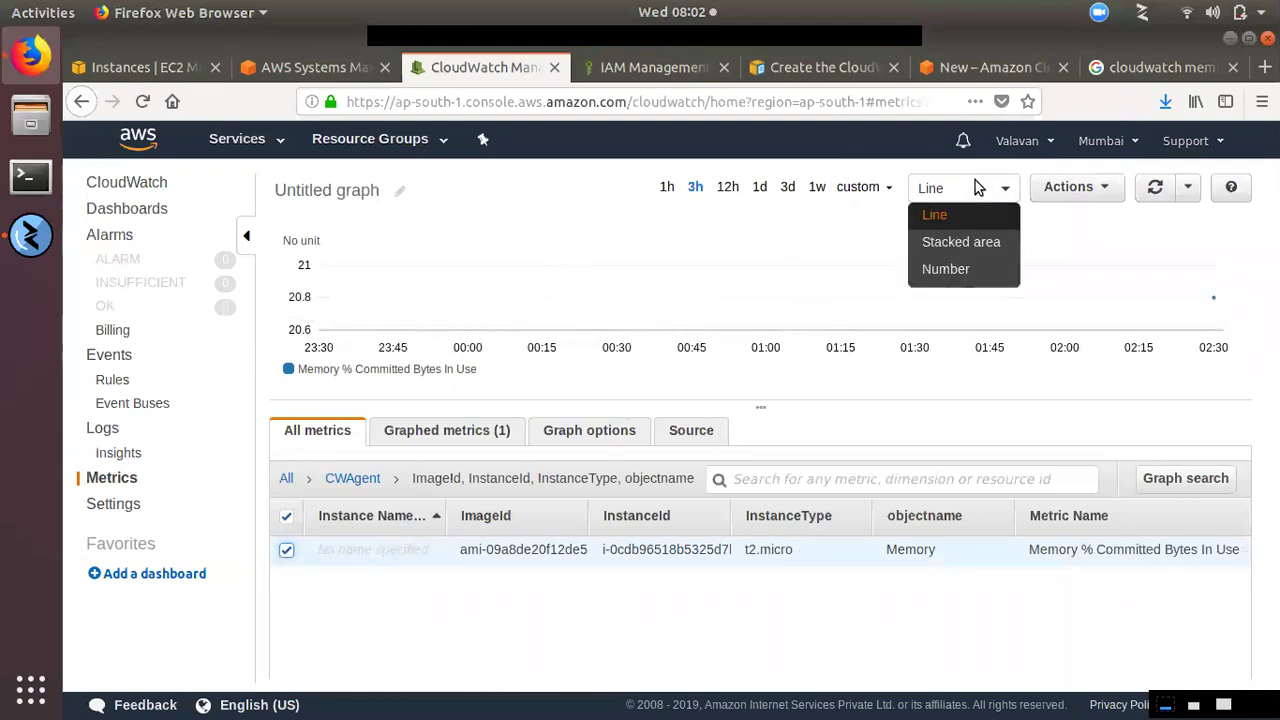
pyautogui.click(945, 269)
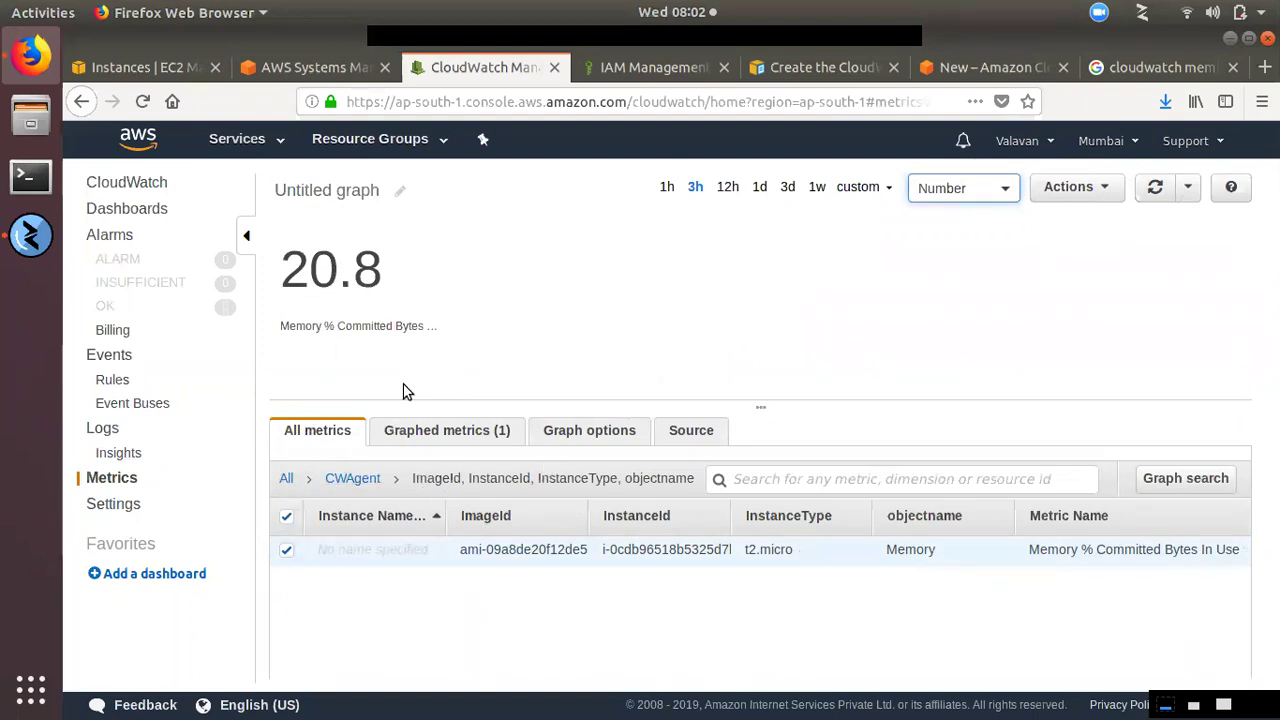
# - View the CloudWatch log groups and overview, and return to the graphed memory metric
pyautogui.click(104, 428)
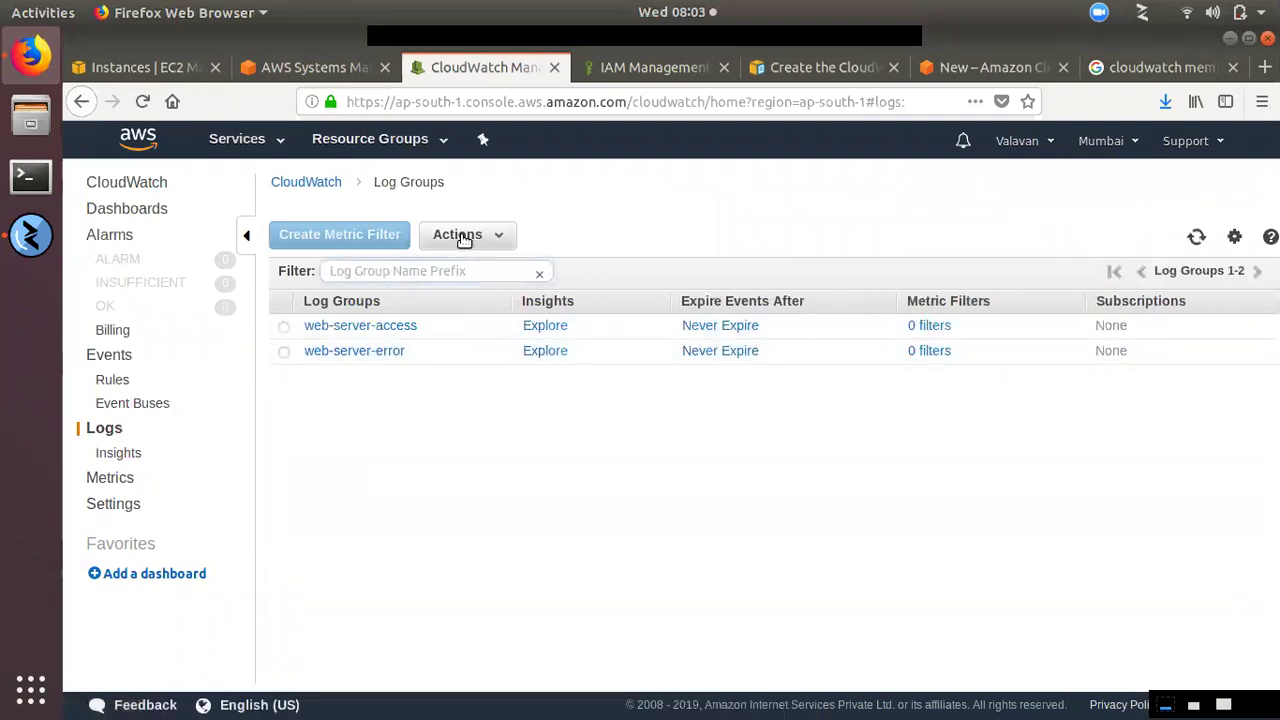
pyautogui.click(310, 181)
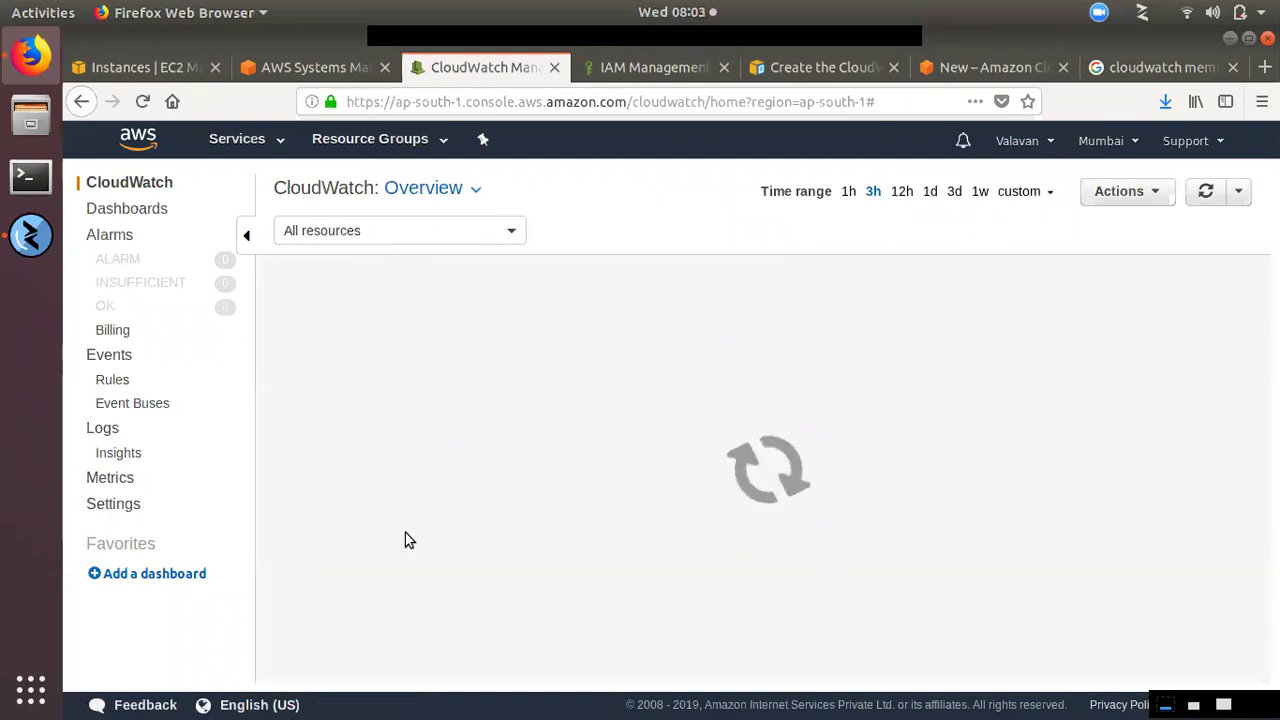
pyautogui.click(112, 481)
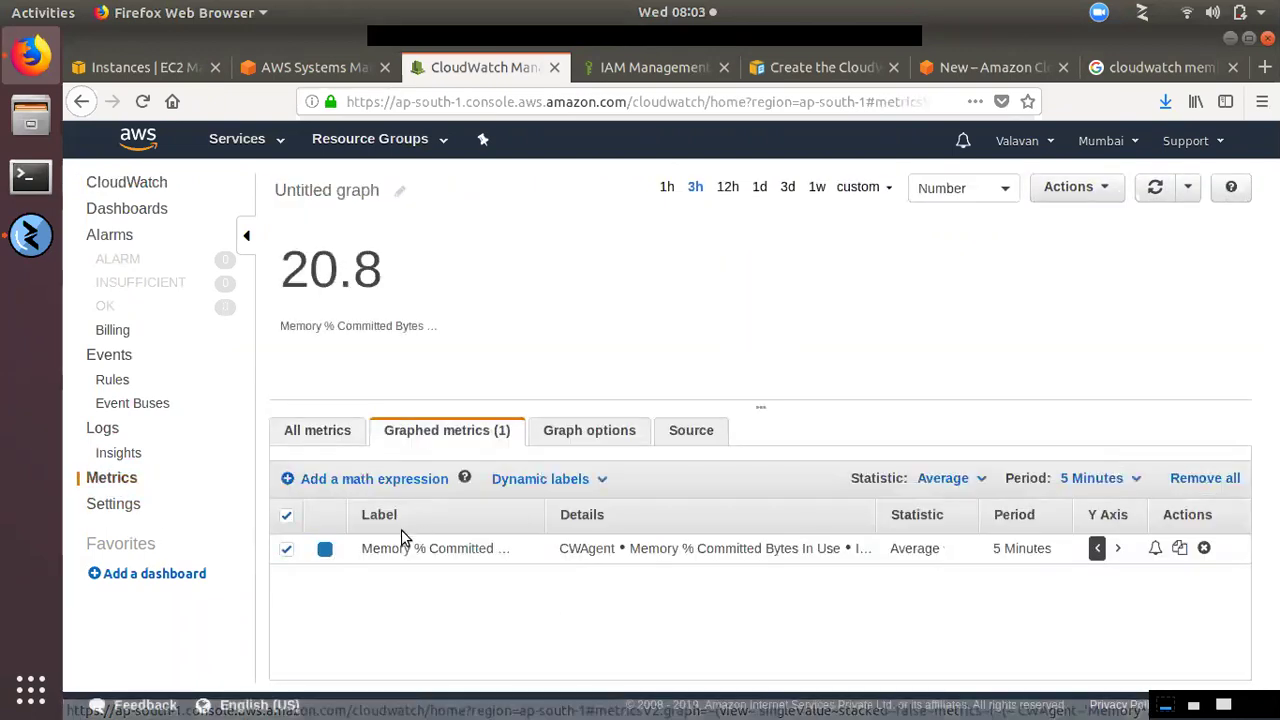
pyautogui.click(853, 40)
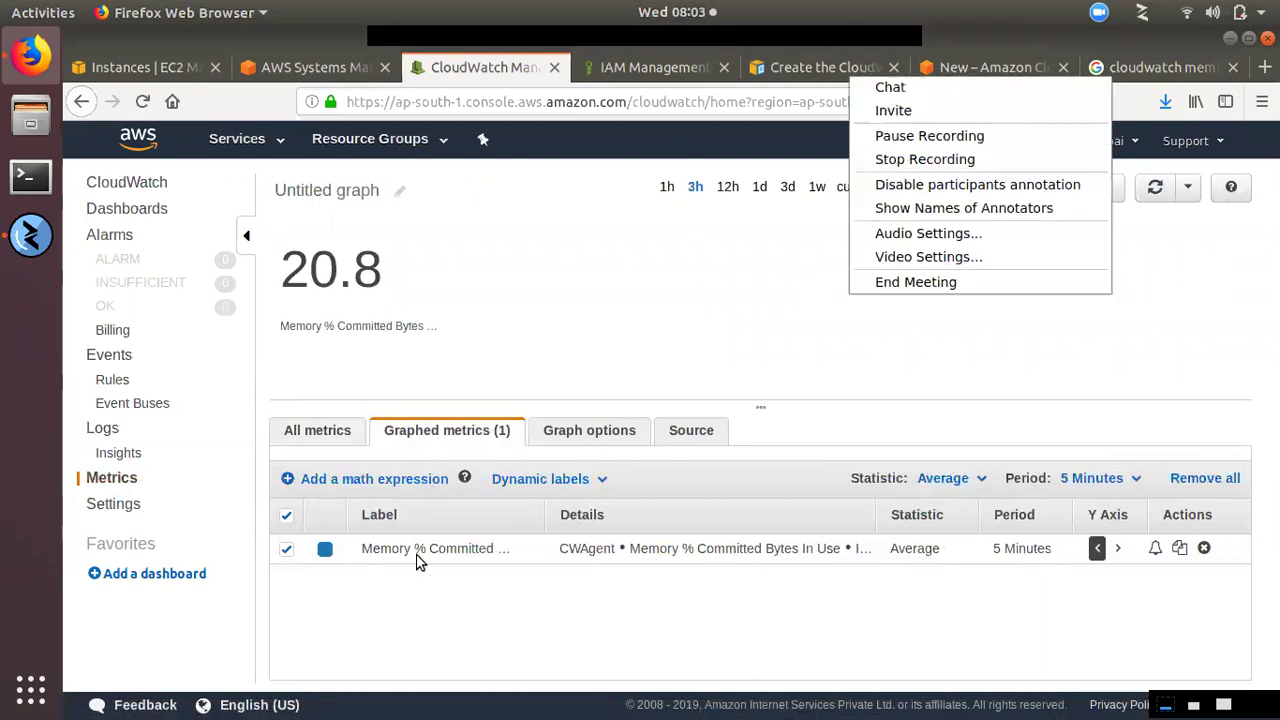
# - Browse all metrics from the CWAgent namespace to the instance's memory metric and read its number value
pyautogui.click(330, 432)
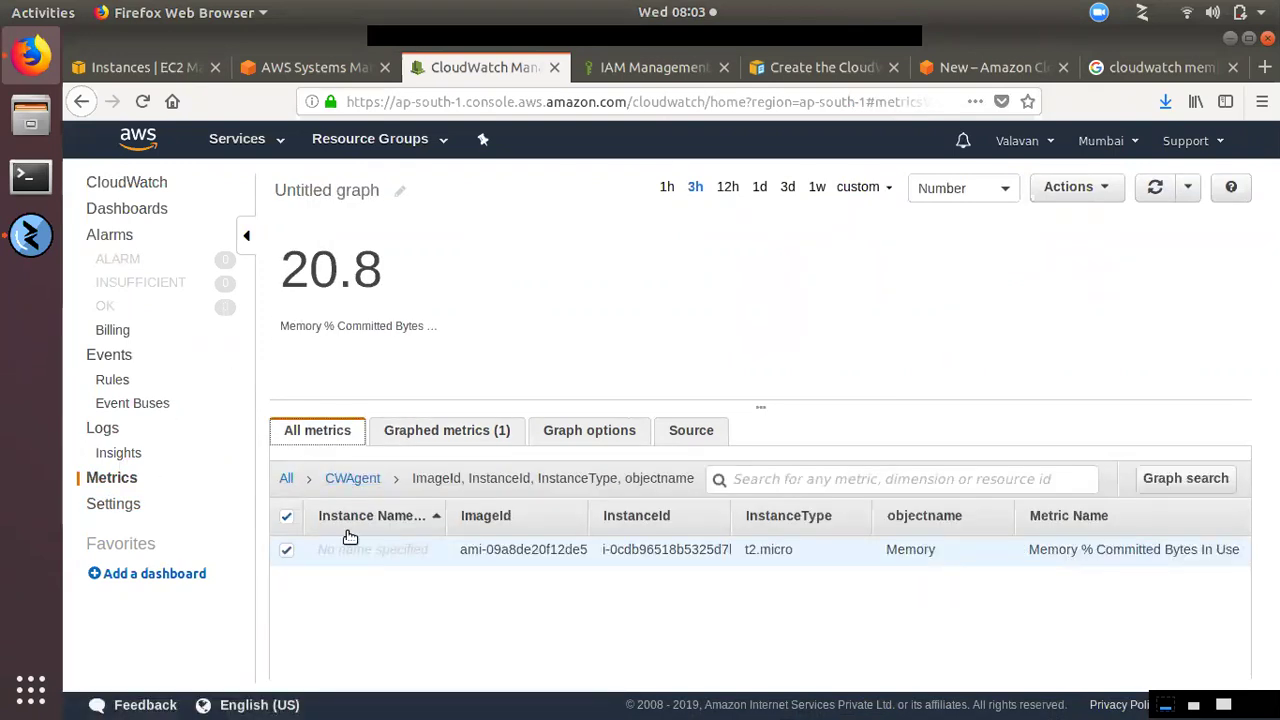
pyautogui.click(286, 478)
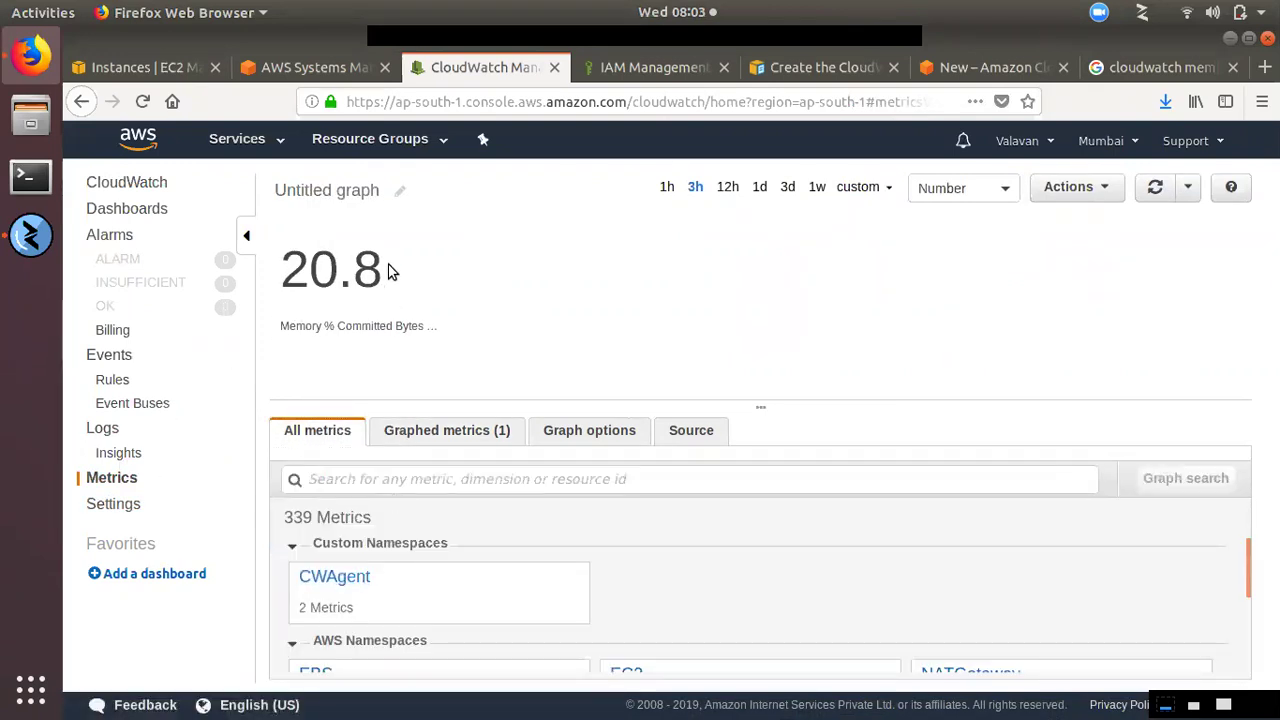
pyautogui.click(350, 580)
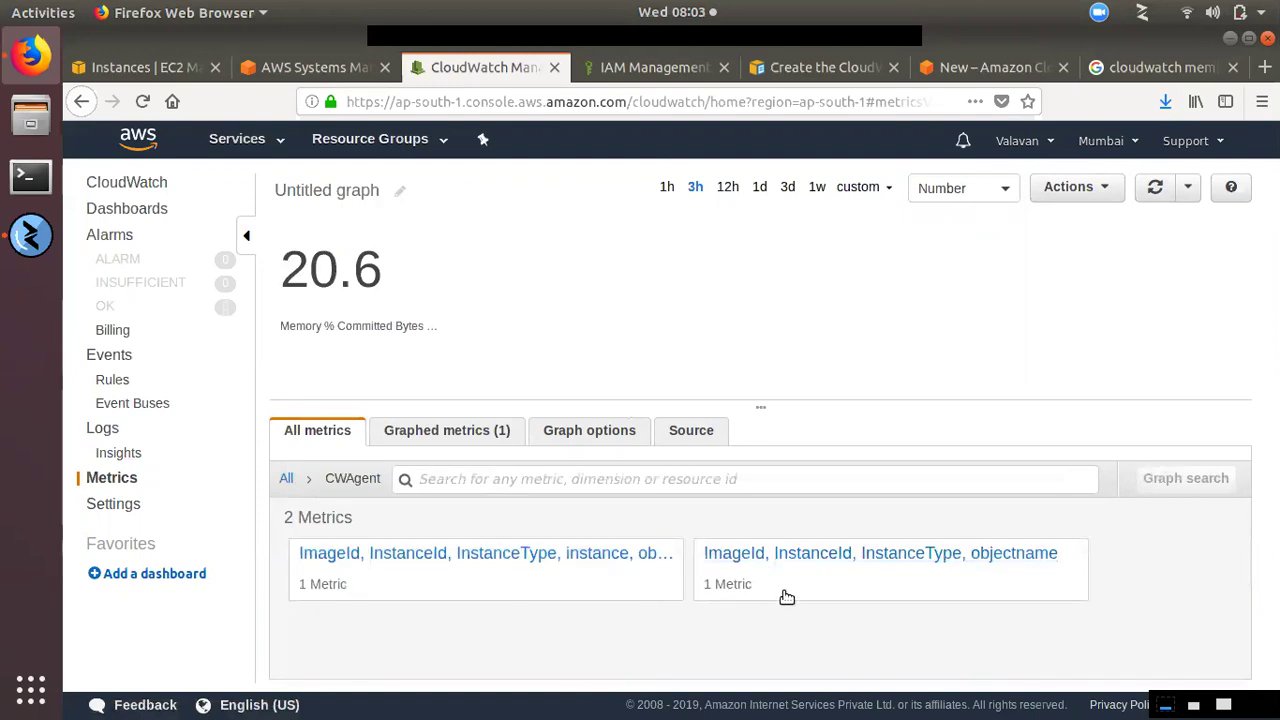
pyautogui.click(846, 556)
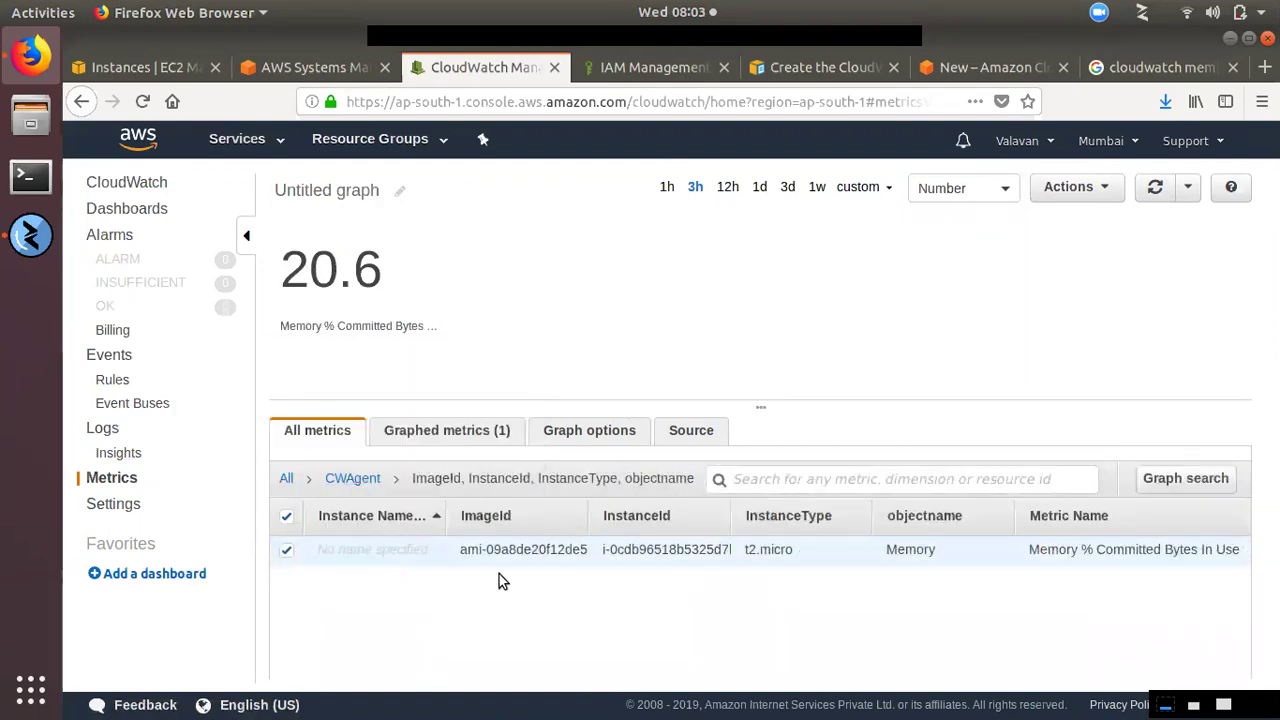
pyautogui.doubleClick(287, 258)
# - Check the instance in the EC2 console and the Systems Manager command history, ending on Managed Instances
pyautogui.click(155, 67)
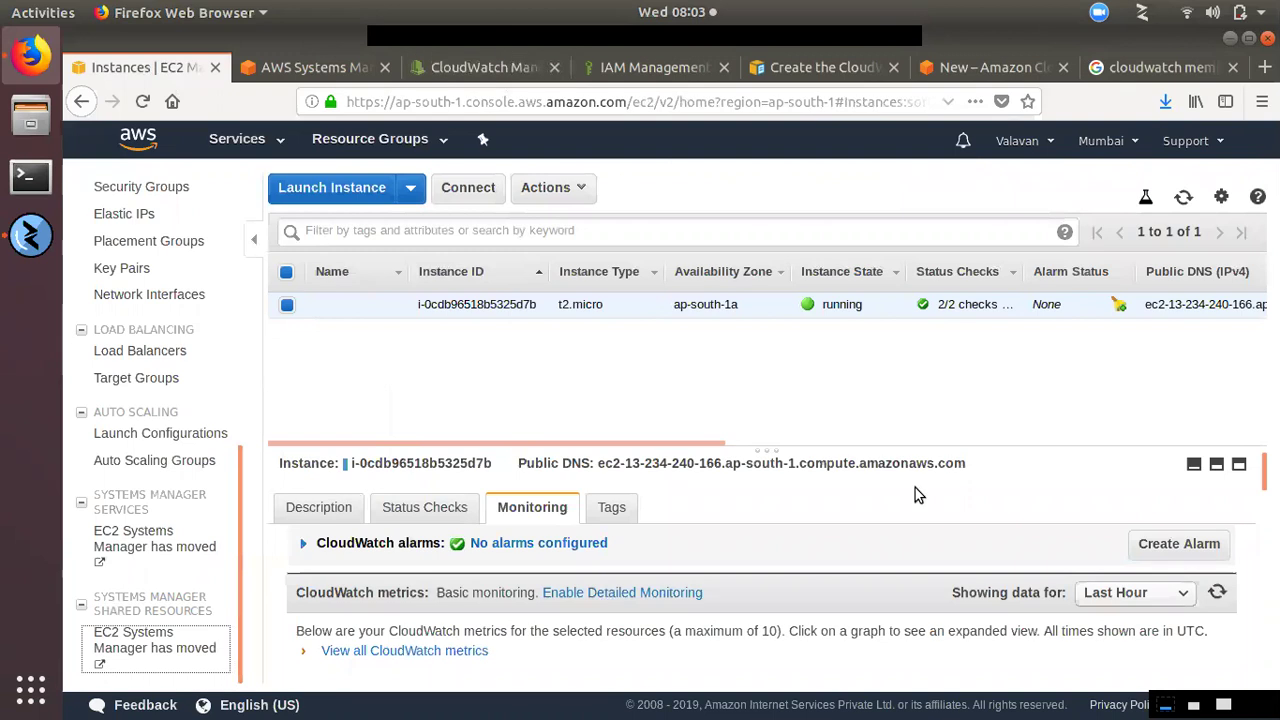
pyautogui.click(485, 67)
pyautogui.click(310, 67)
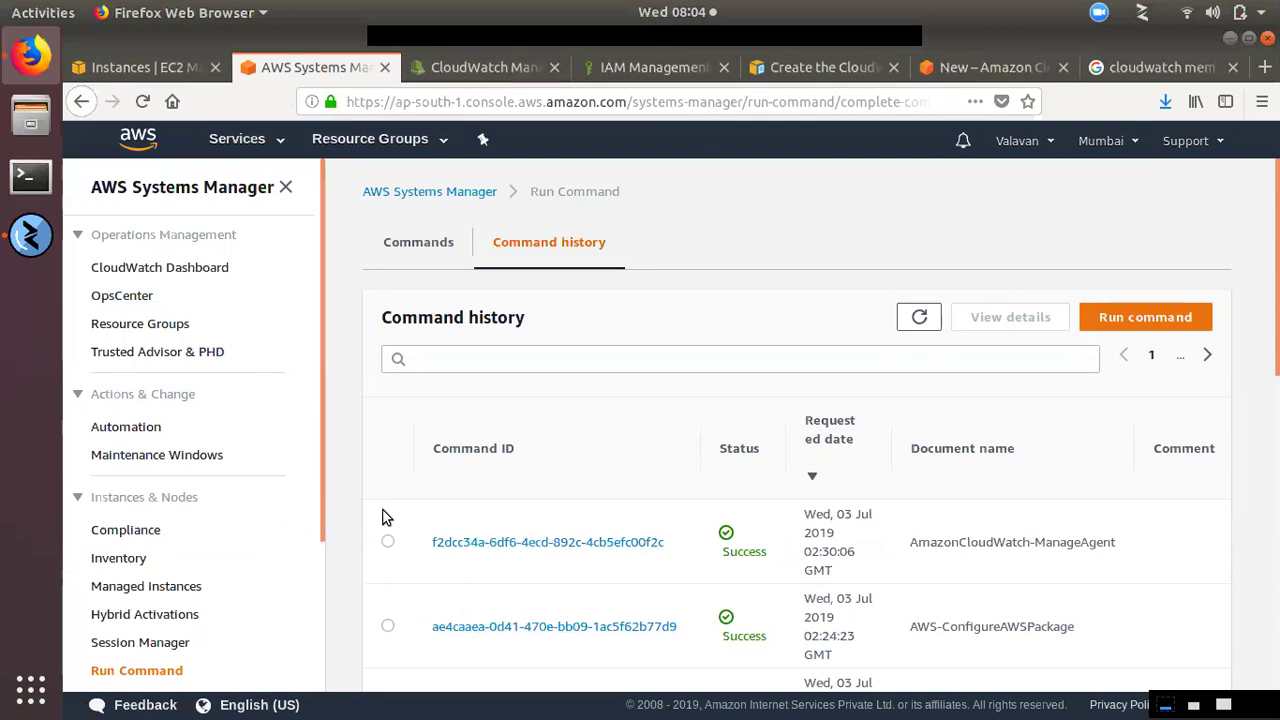
pyautogui.click(160, 588)
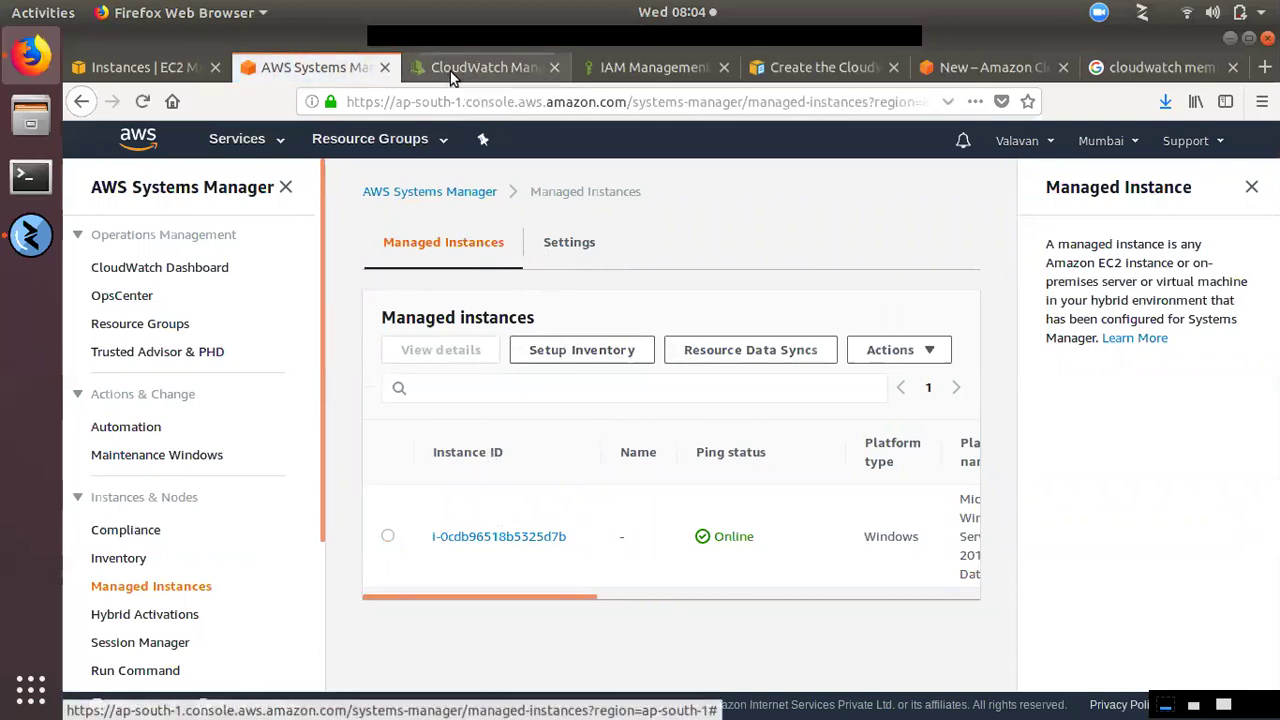
# - Review the memory metric and the documentation of metrics per detail level, and return to Systems Manager's managed instances
pyautogui.click(480, 67)
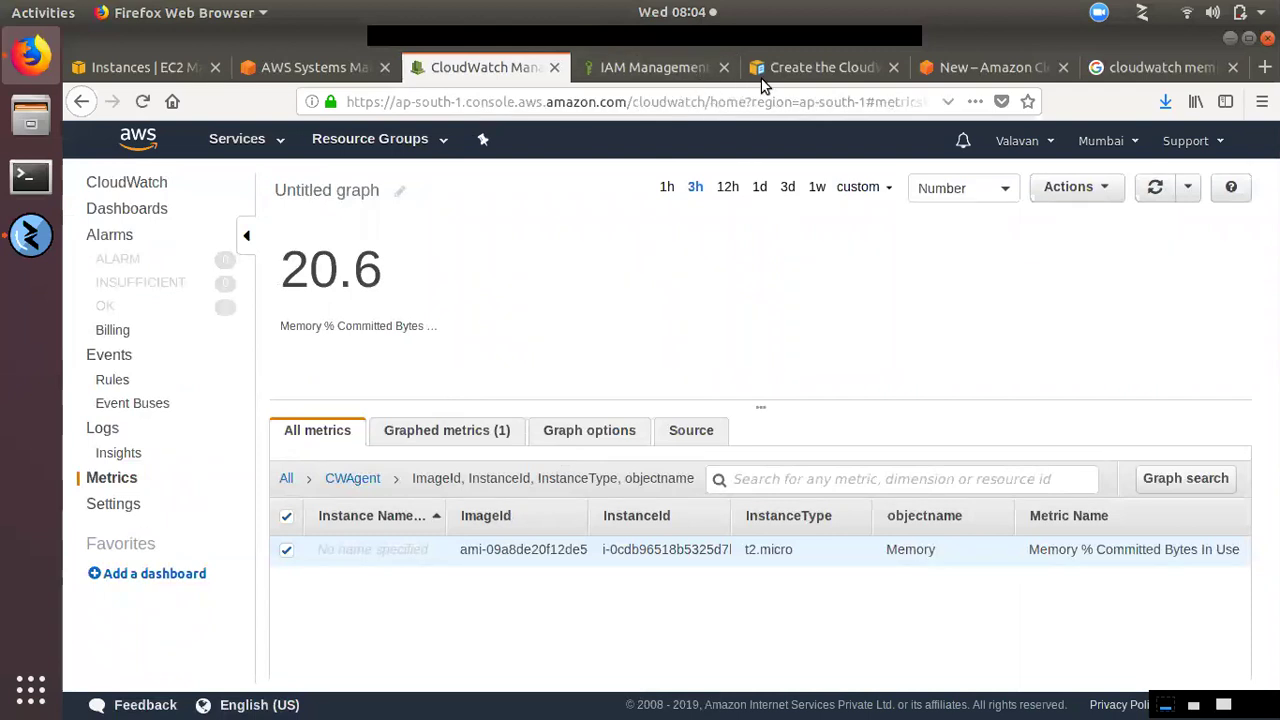
pyautogui.click(799, 68)
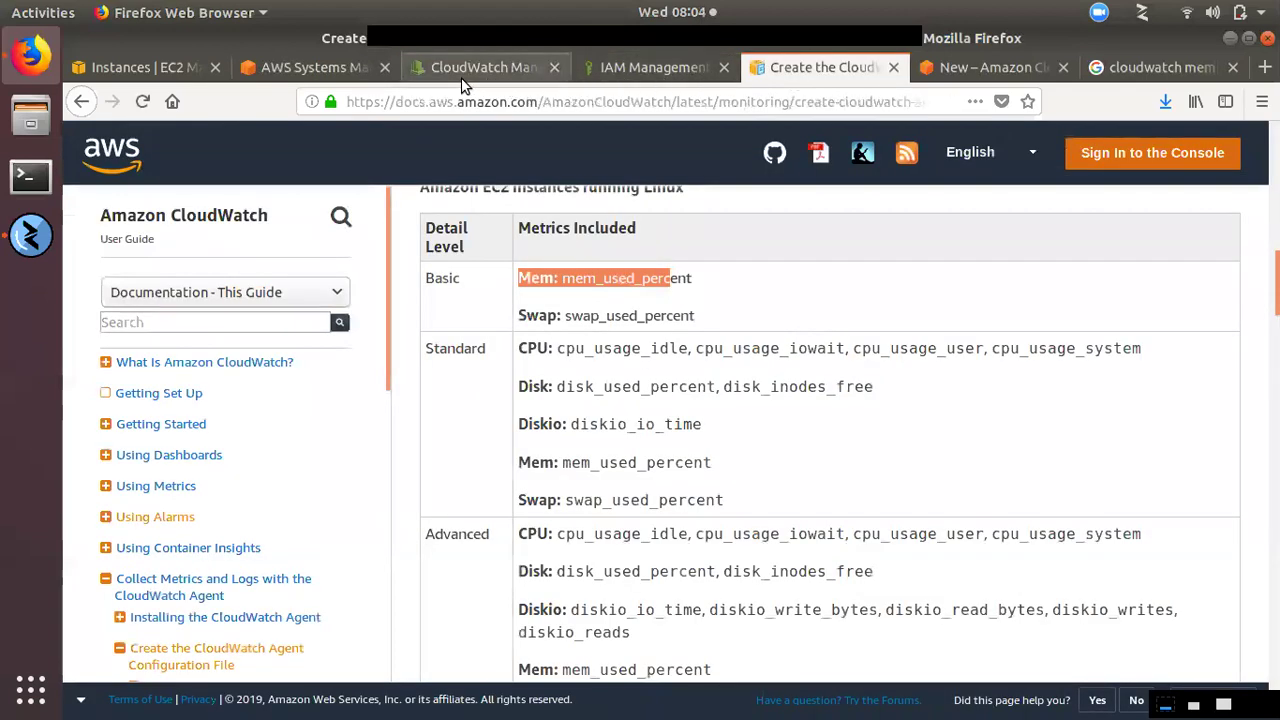
pyautogui.click(318, 68)
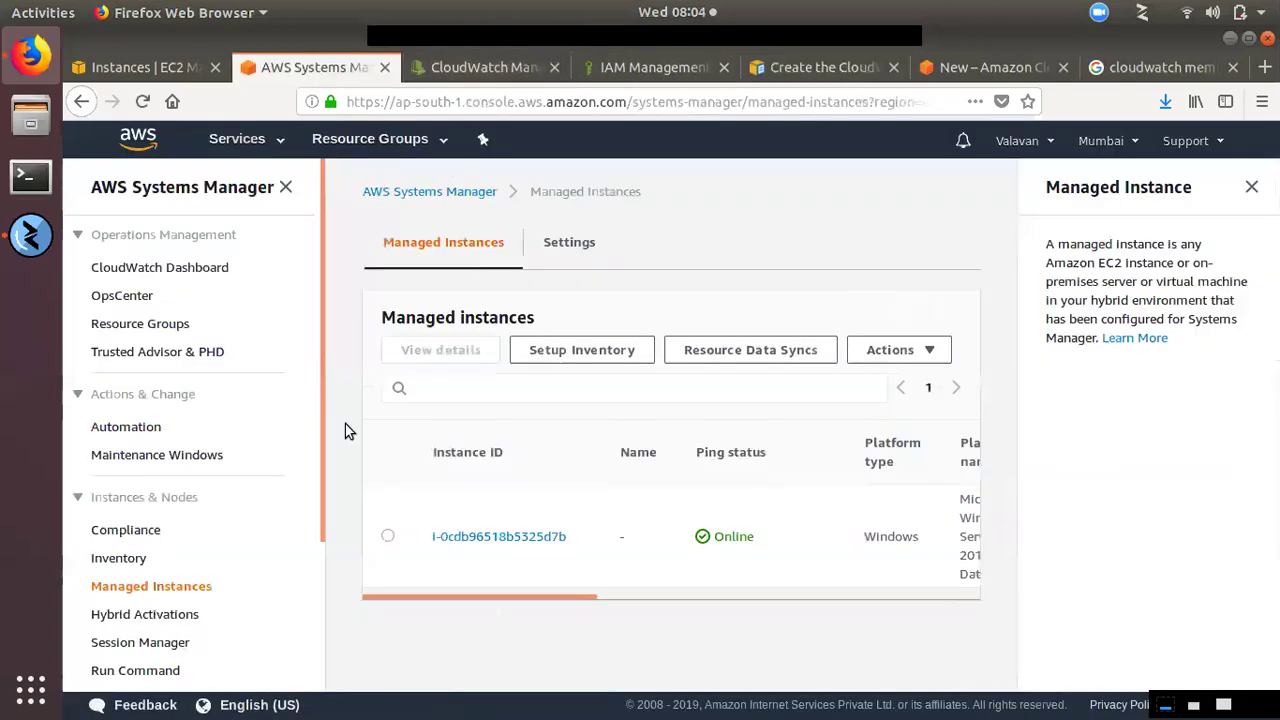
pyautogui.click(1099, 12)
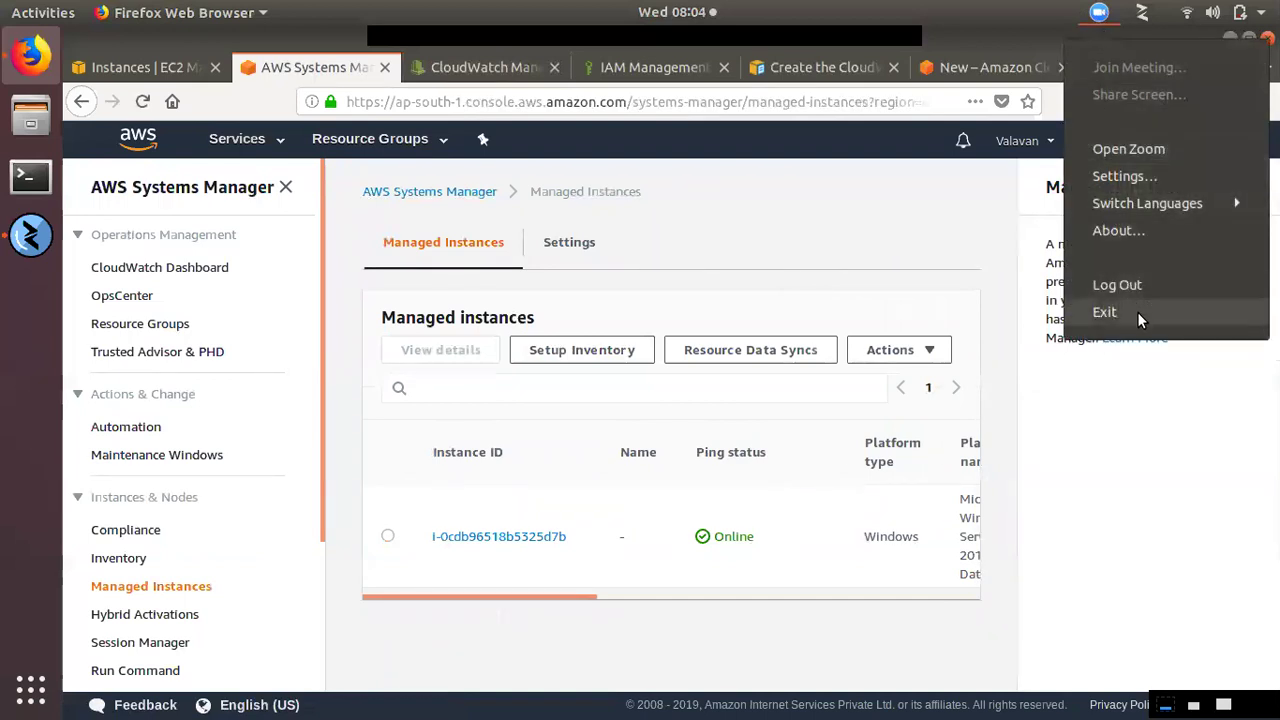